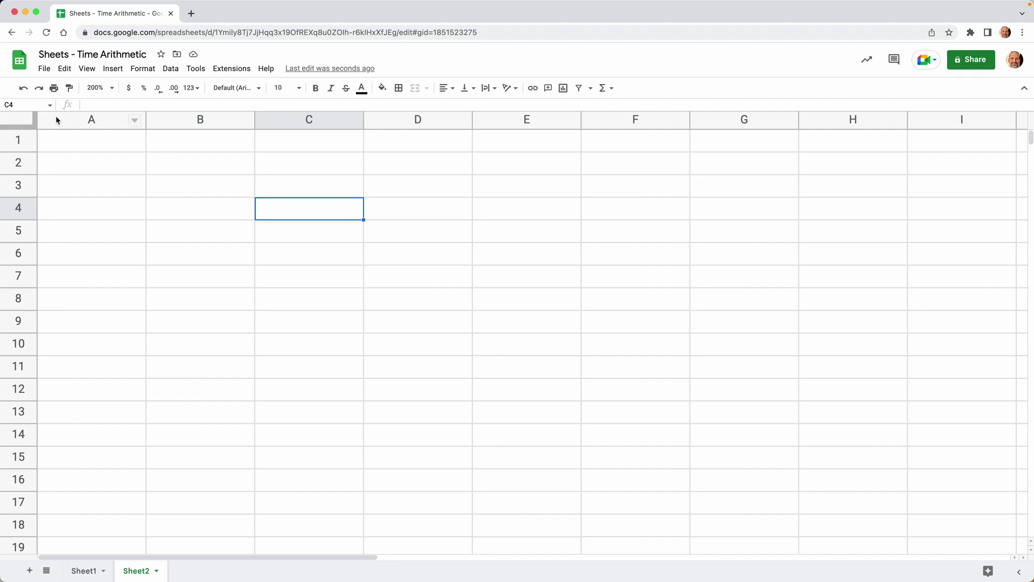
Select all of Sheet2 and clear every cell's formatting with Format > Clear formatting.
left_click(21, 121)
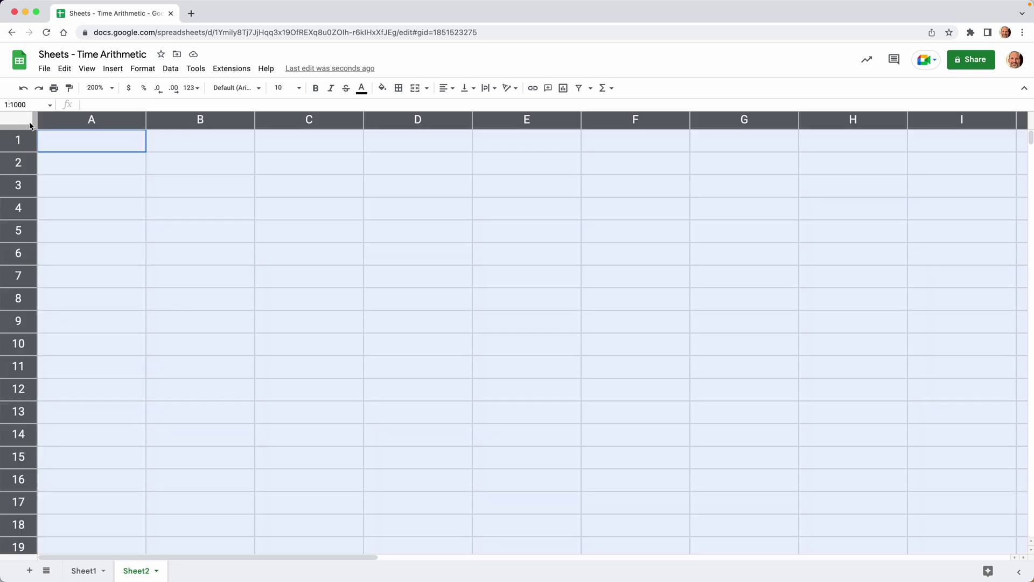
left_click(143, 73)
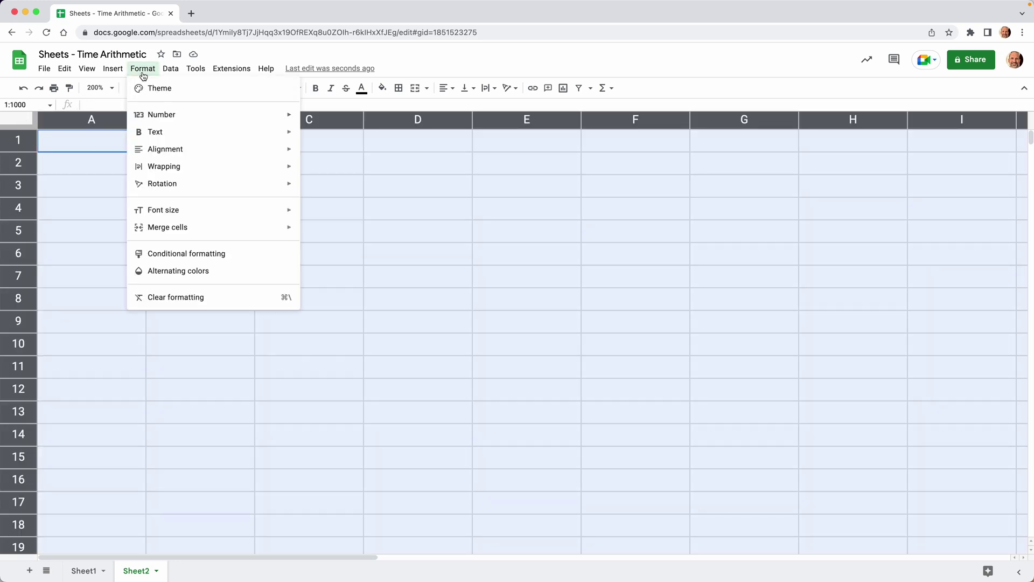
left_click(174, 296)
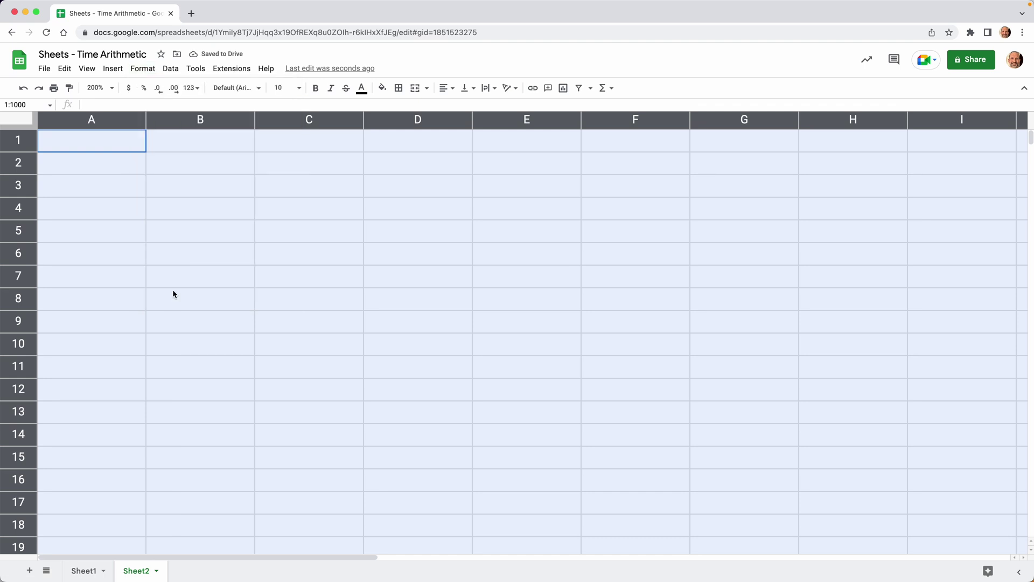
left_click(140, 173)
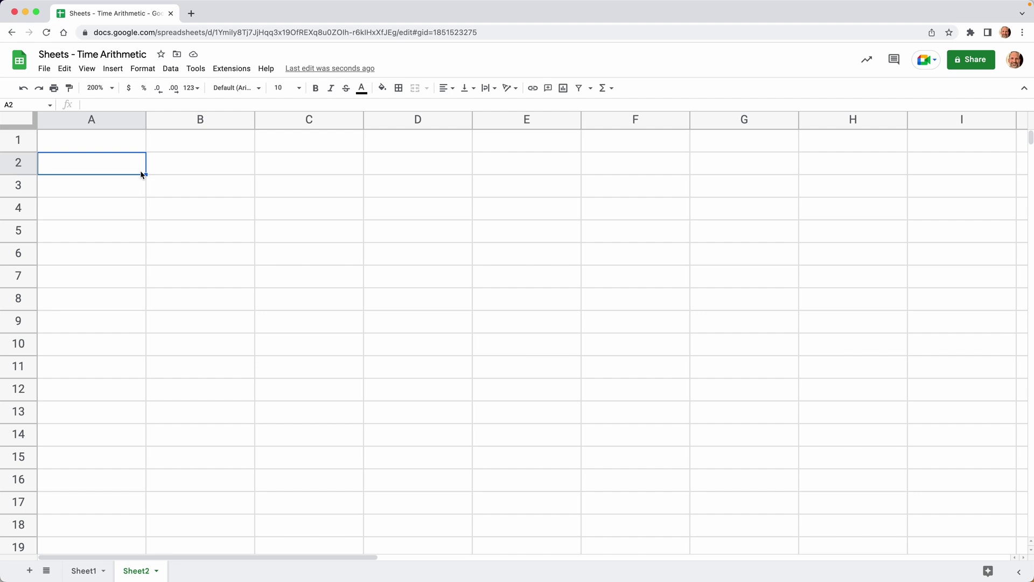
Enter the heading 'Adding Times' in A2 and make it underlined and italic.
type("Adding T")
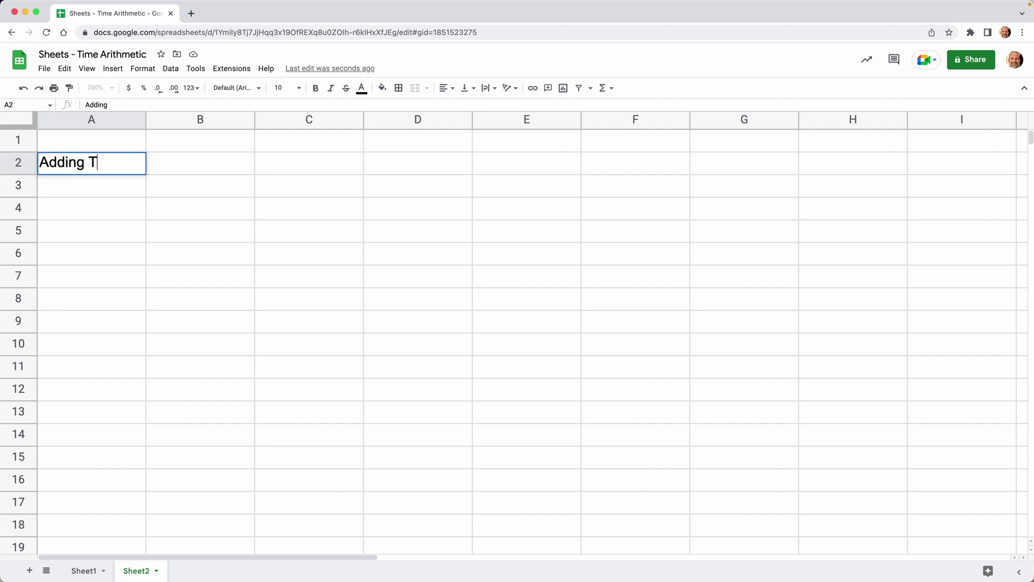
type("imes")
key("Return")
key("Up")
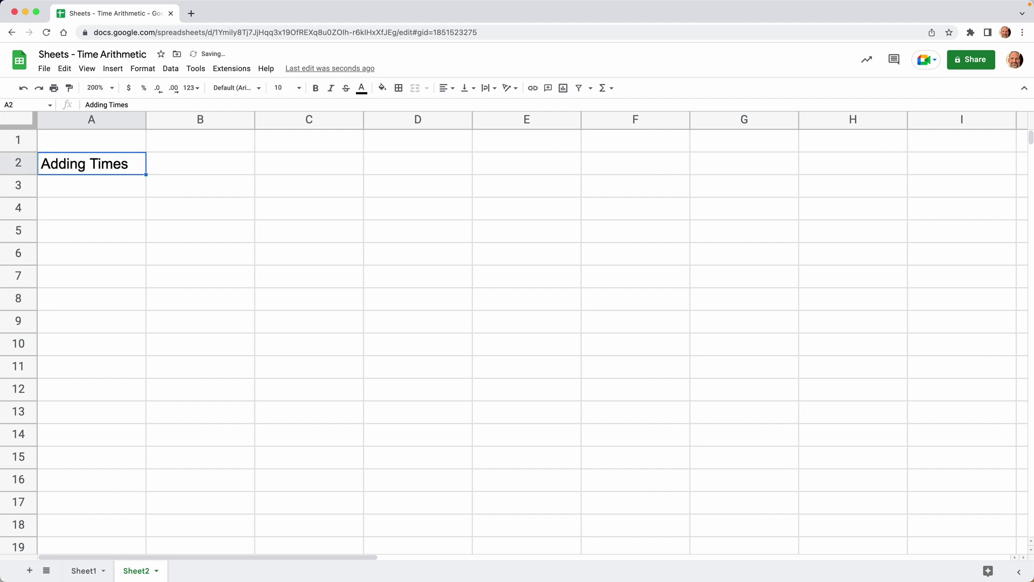
key("ctrl+u")
key("ctrl+i")
Enter the times 13:00:00 in A5 and 17:00 in B5.
left_click(92, 231)
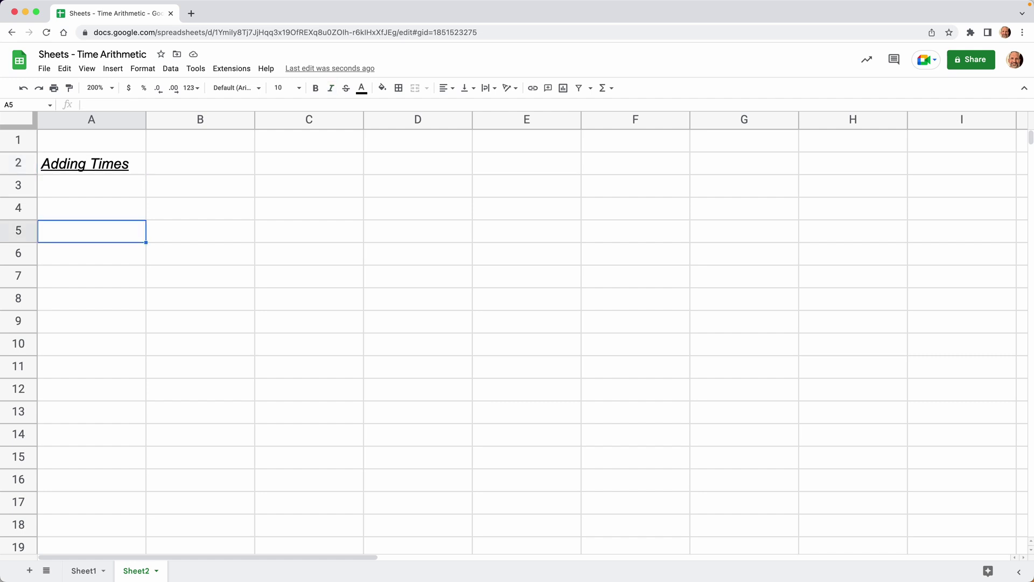
type("13:")
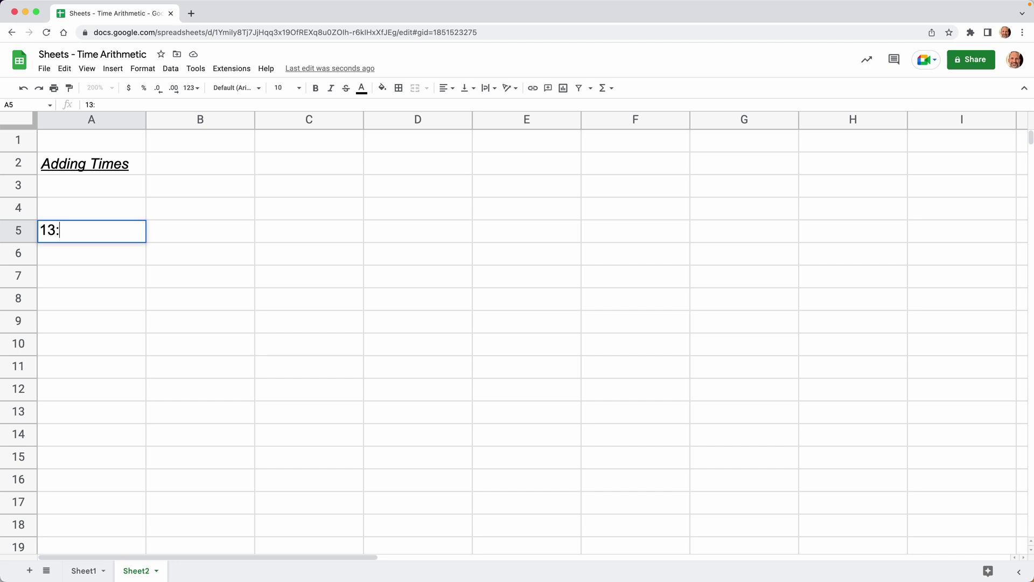
type("00:00")
left_click(200, 232)
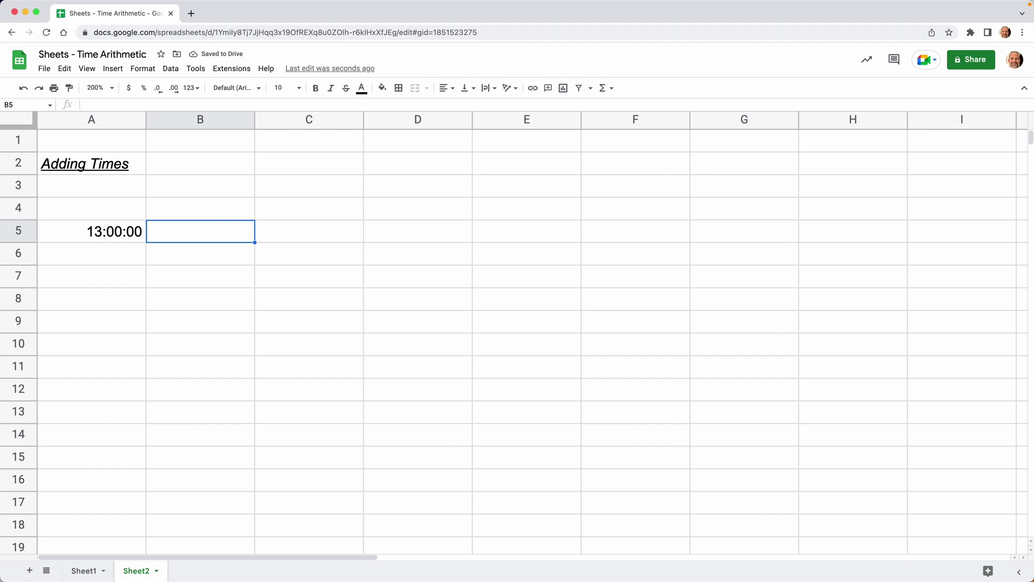
type("17:")
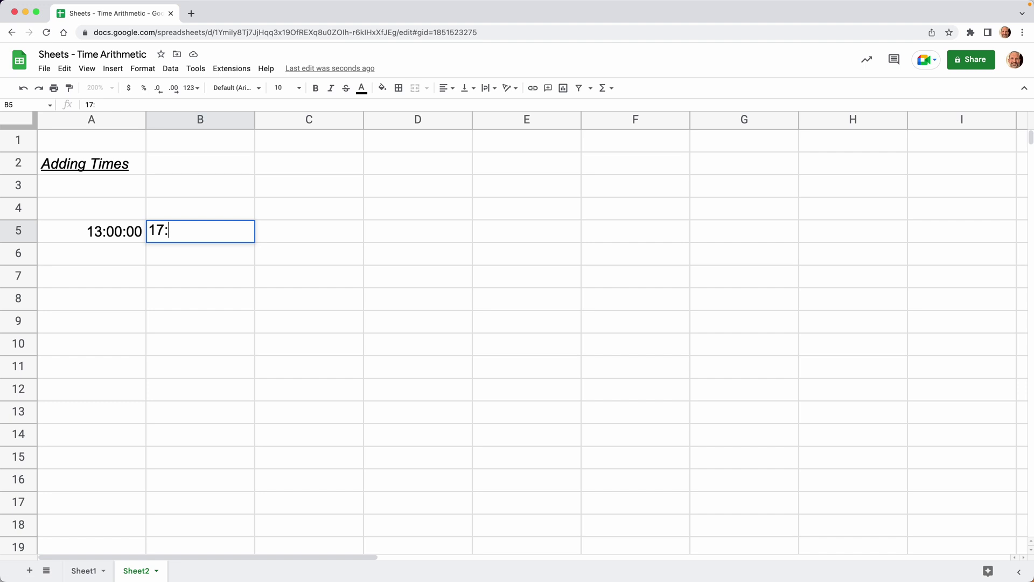
type("00")
key("Return")
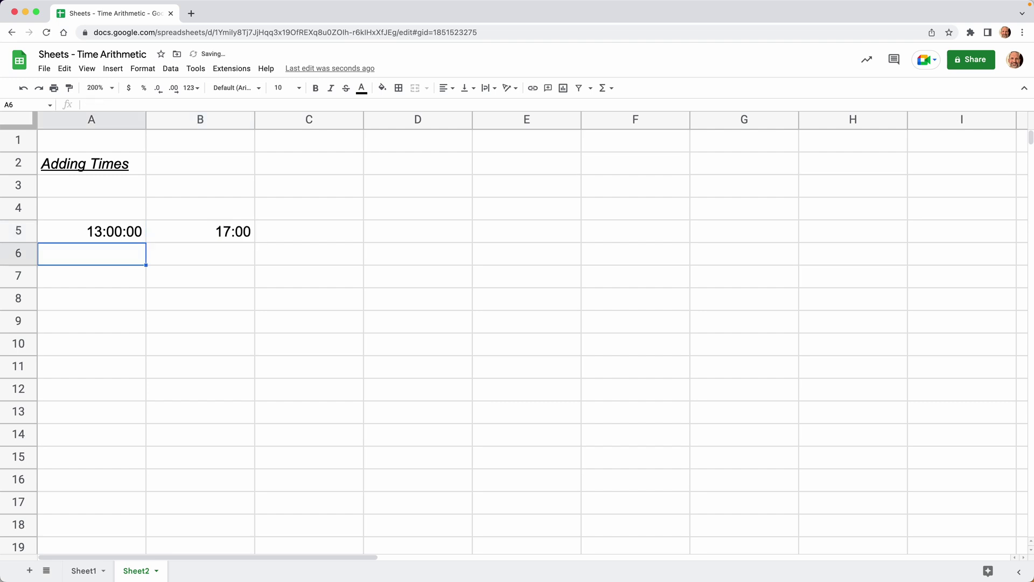
left_click(310, 232)
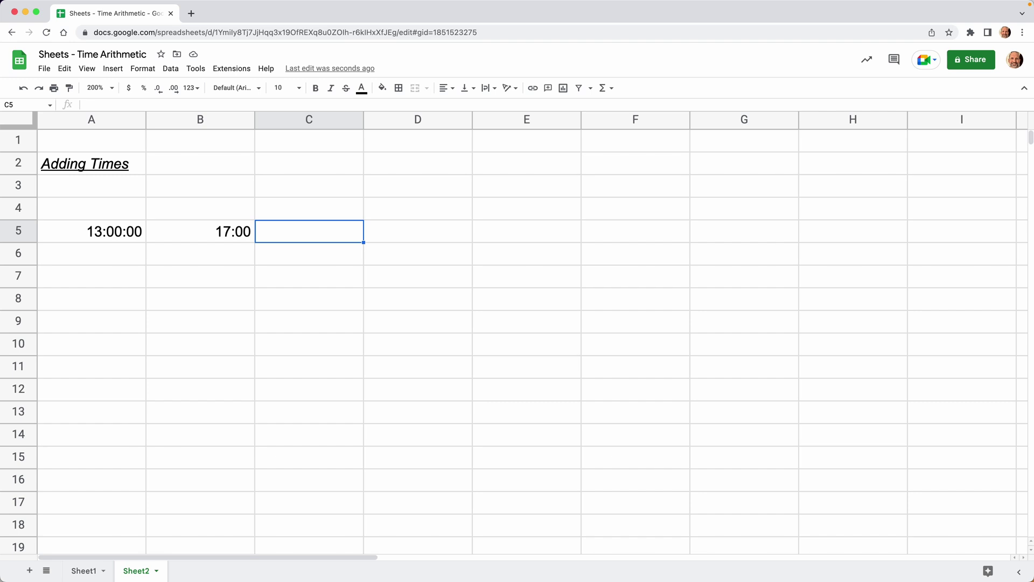
Enter =A5+B5 in C5, then compare the values in A5, B5 and C5.
type("=")
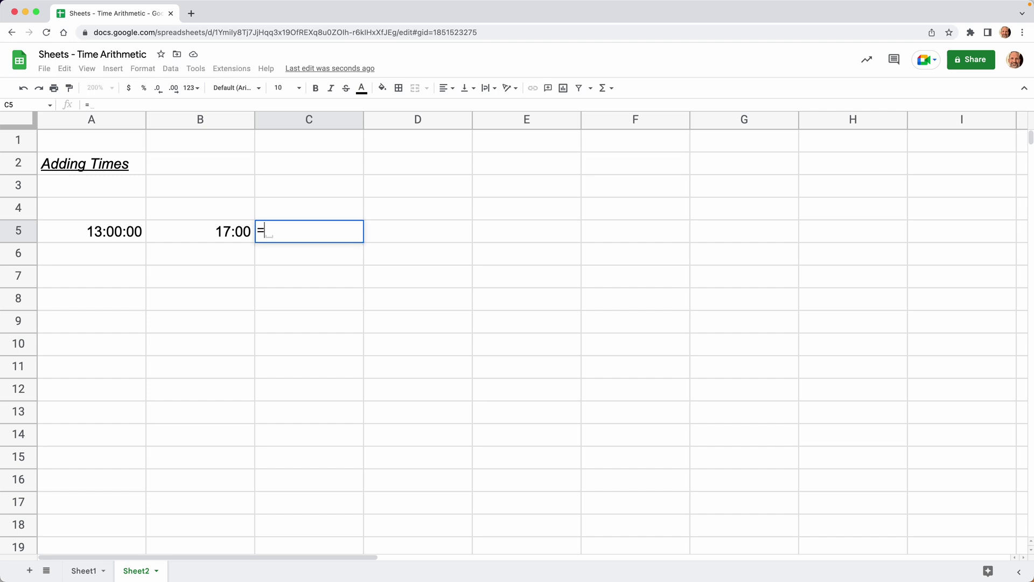
type("A5")
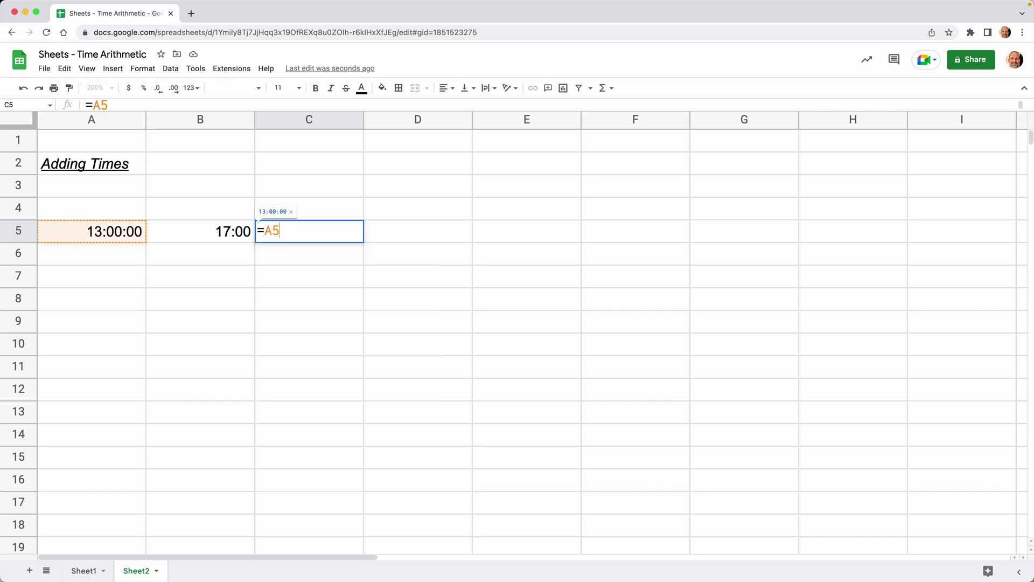
type("+B")
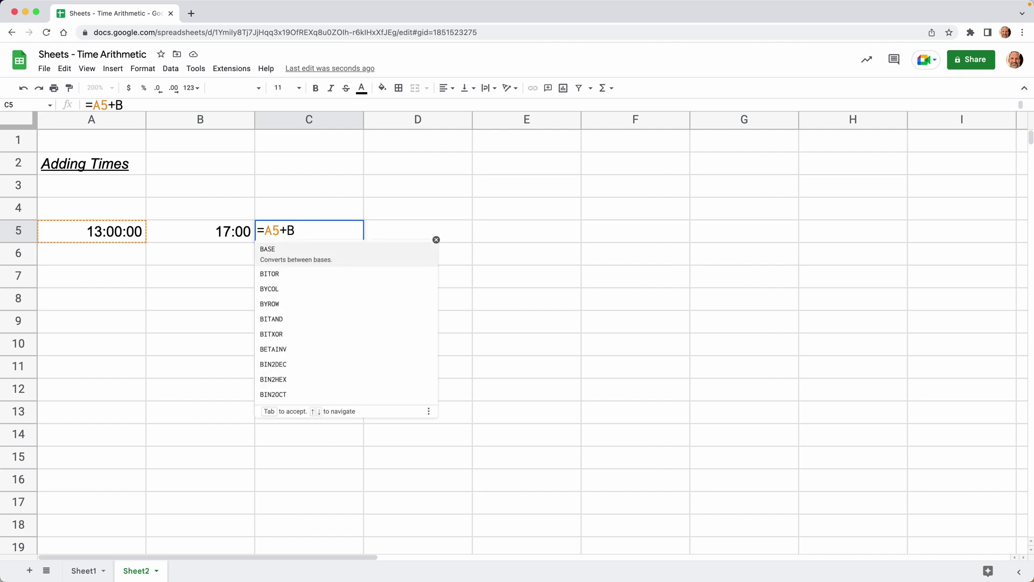
type("5")
key("Return")
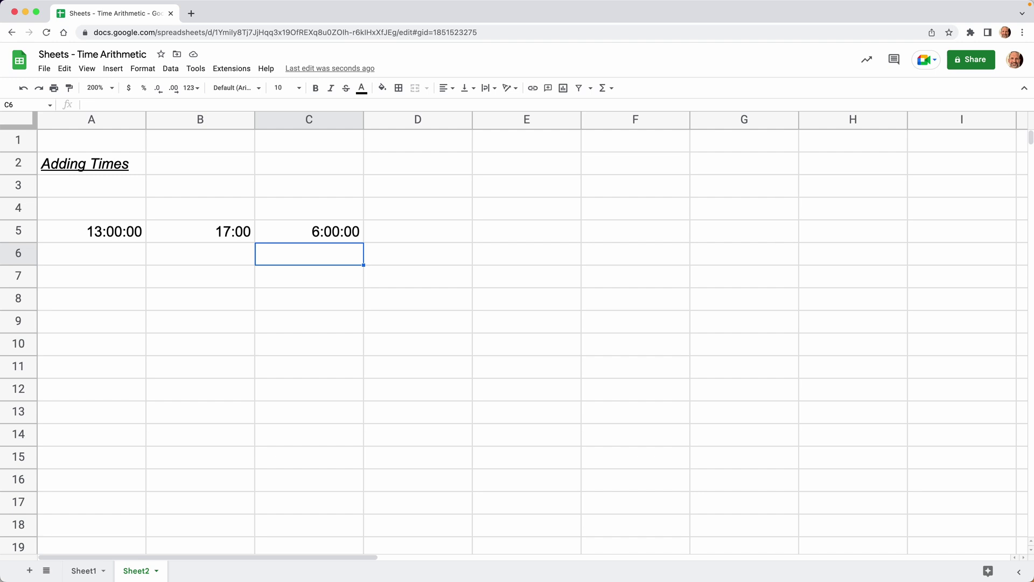
left_click(135, 232)
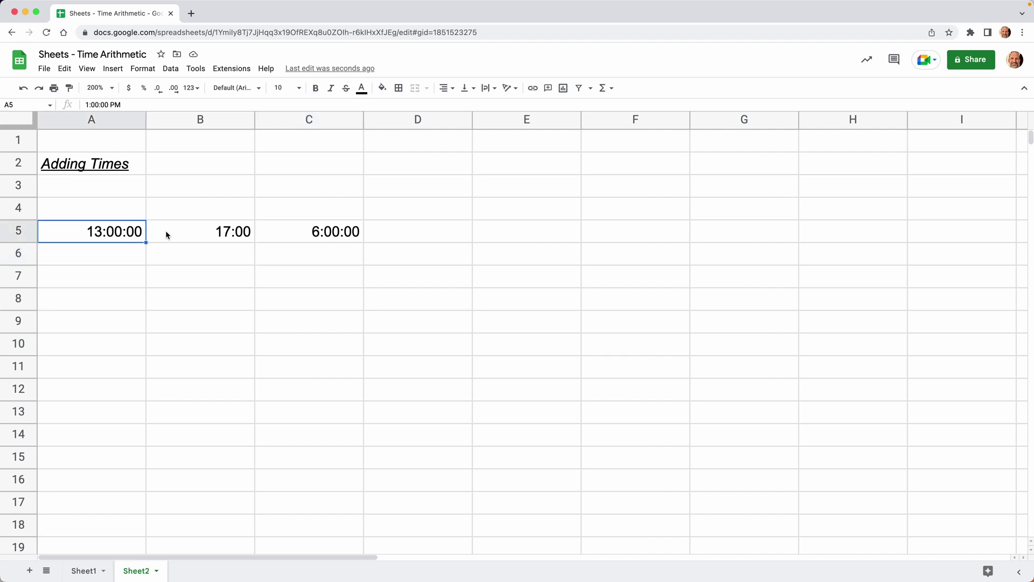
left_click(180, 230)
left_click(286, 234)
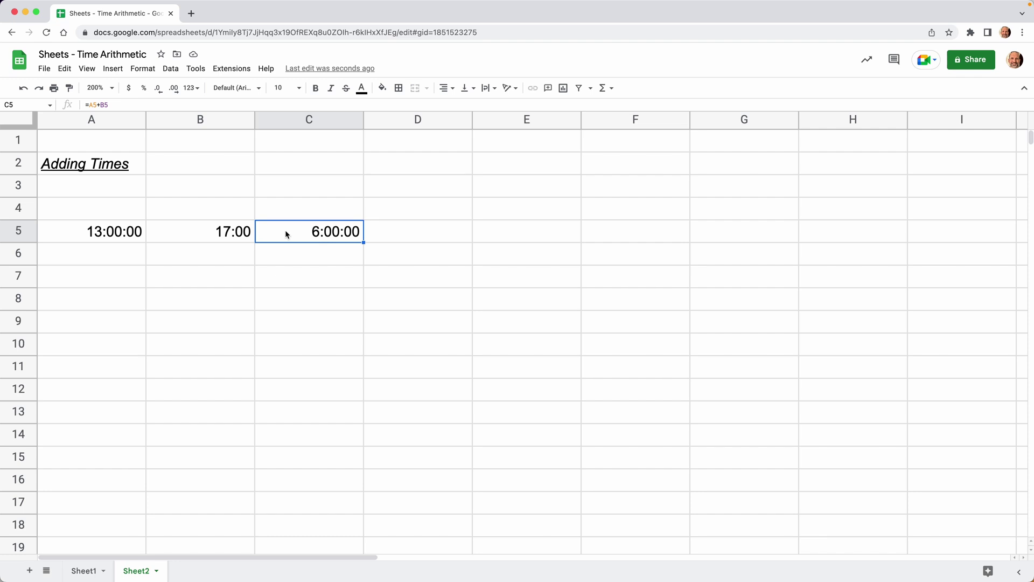
left_click(229, 231)
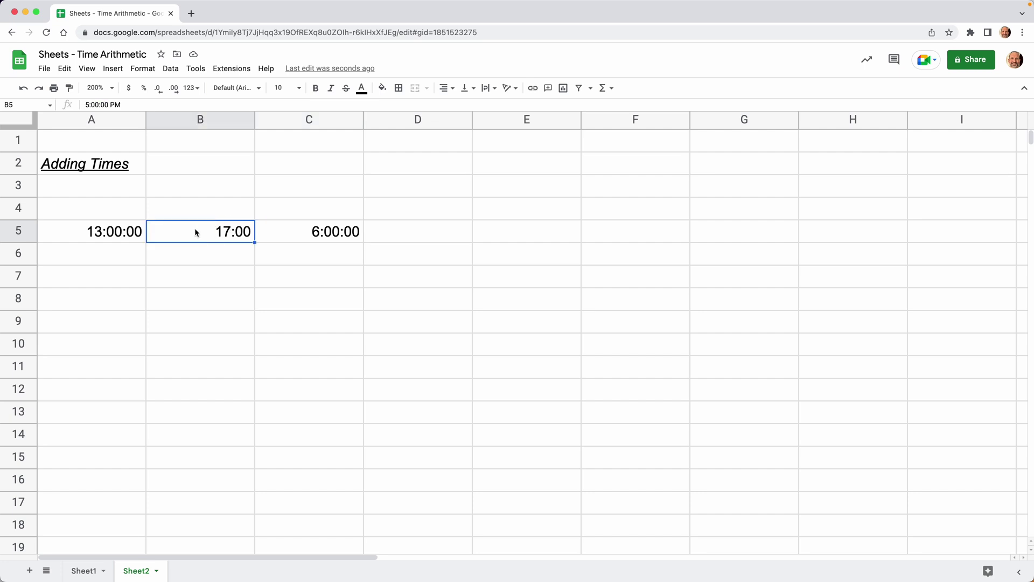
left_click(137, 231)
left_click(156, 225)
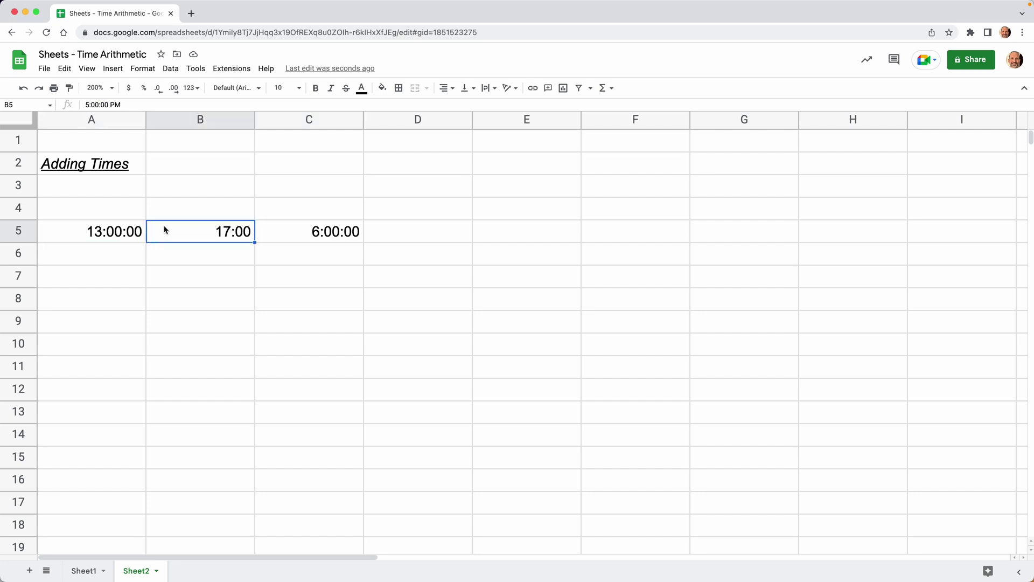
left_click(281, 240)
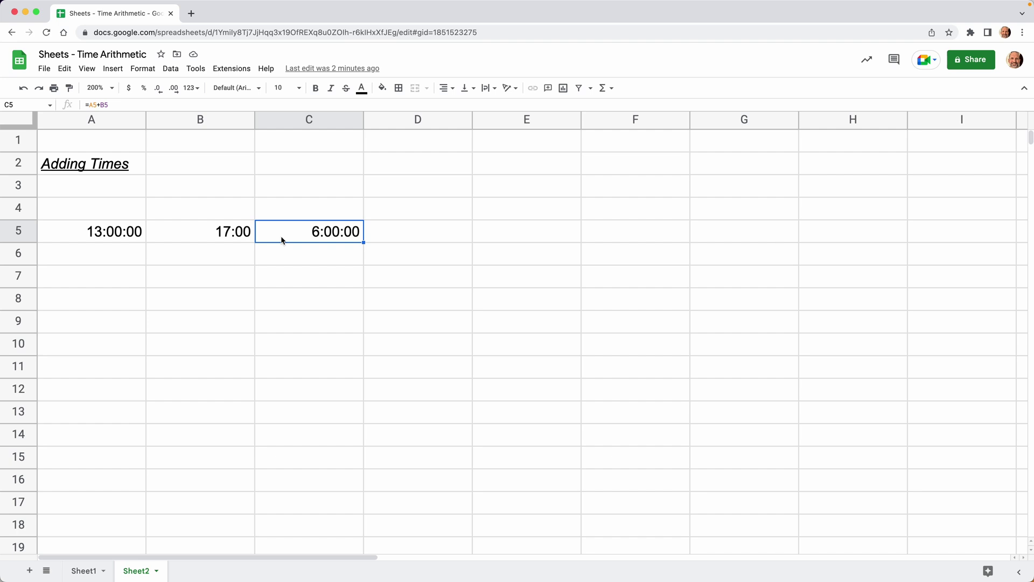
Apply the Duration number format to C5 so the sum reads 30:00:00.
left_click(153, 72)
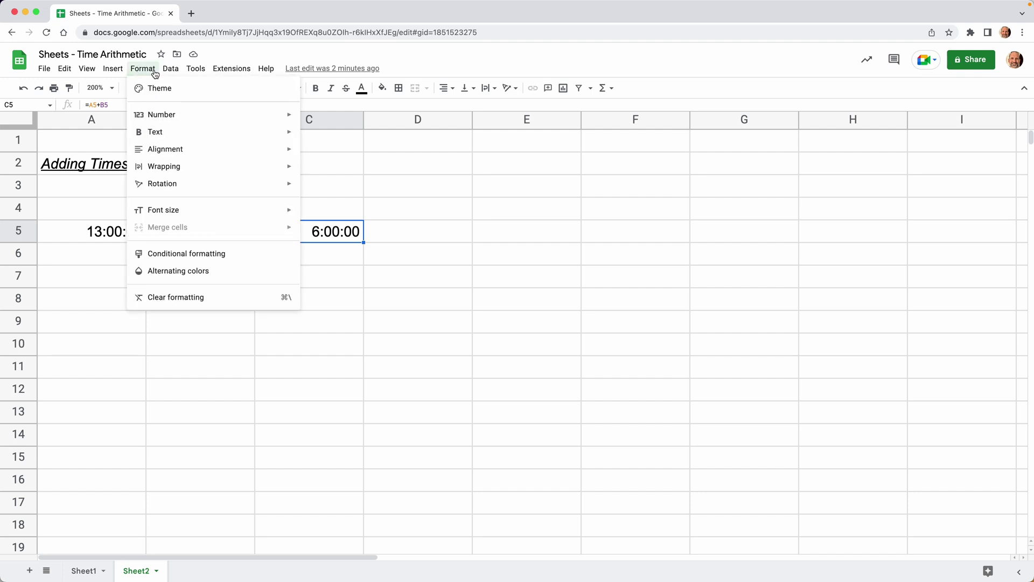
mouse_move(162, 114)
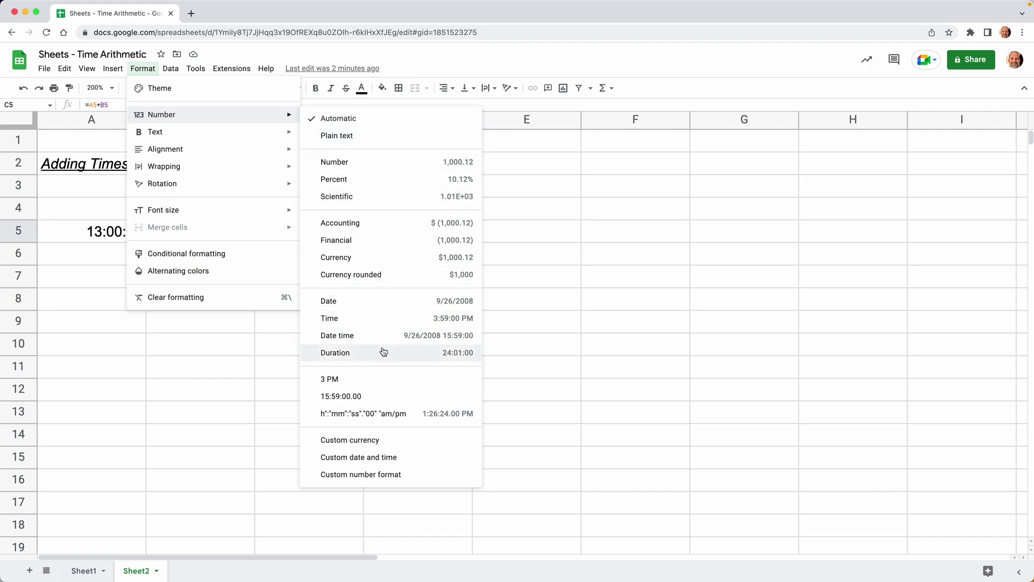
left_click(442, 353)
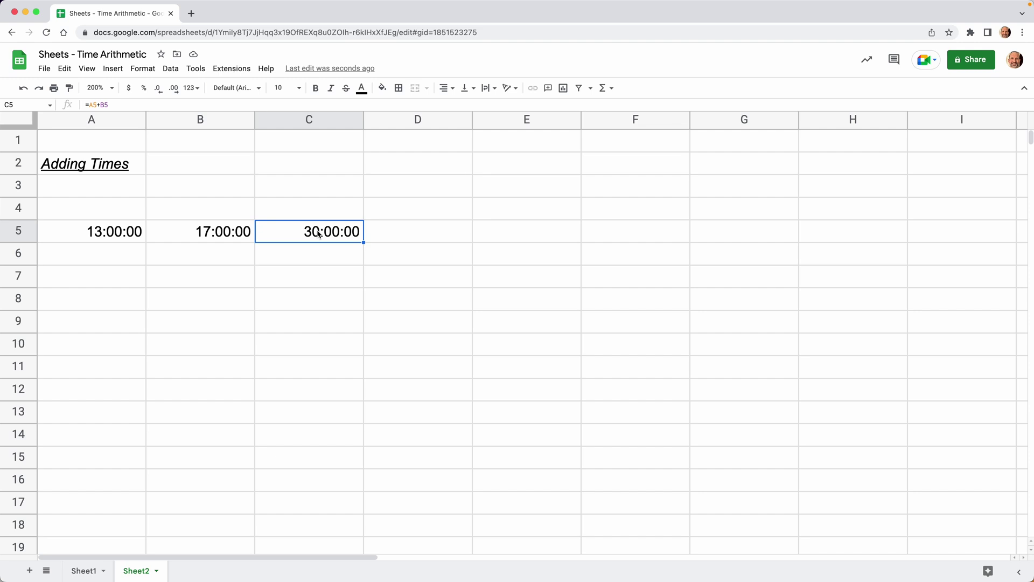
left_click(142, 299)
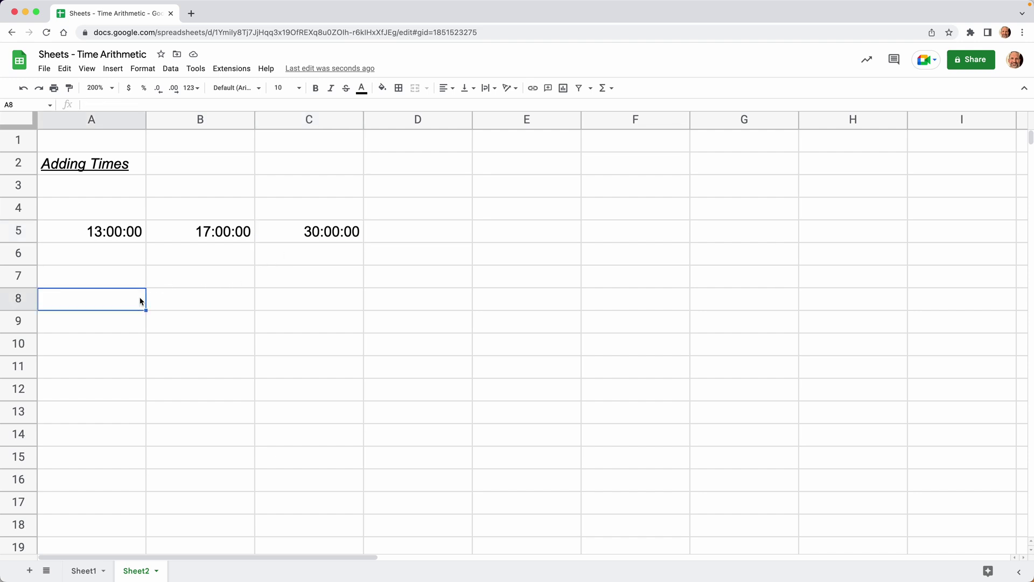
Undo the row 5 times and add the labels Format, Number and Time in column A.
key("super+z")
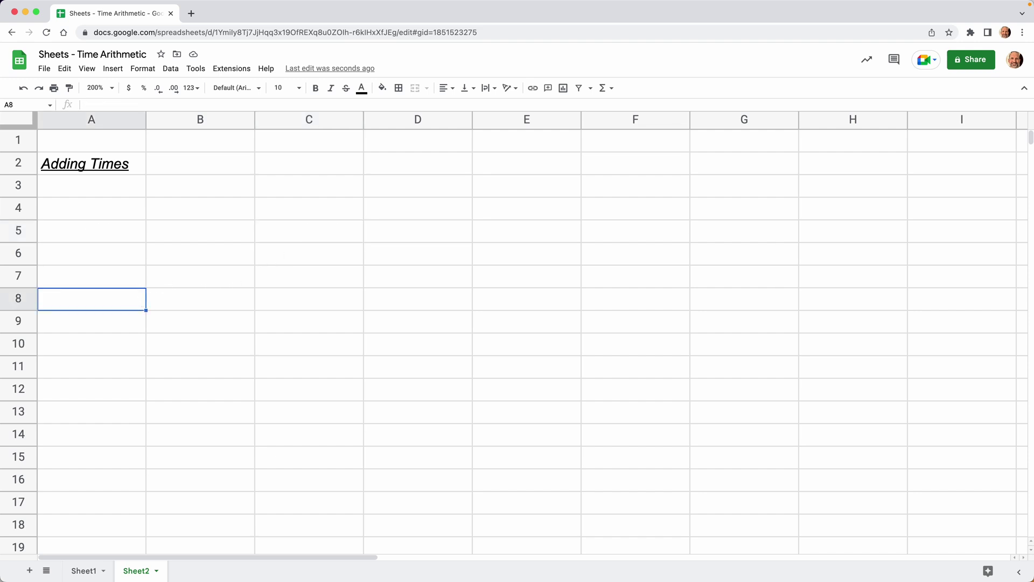
type("Format")
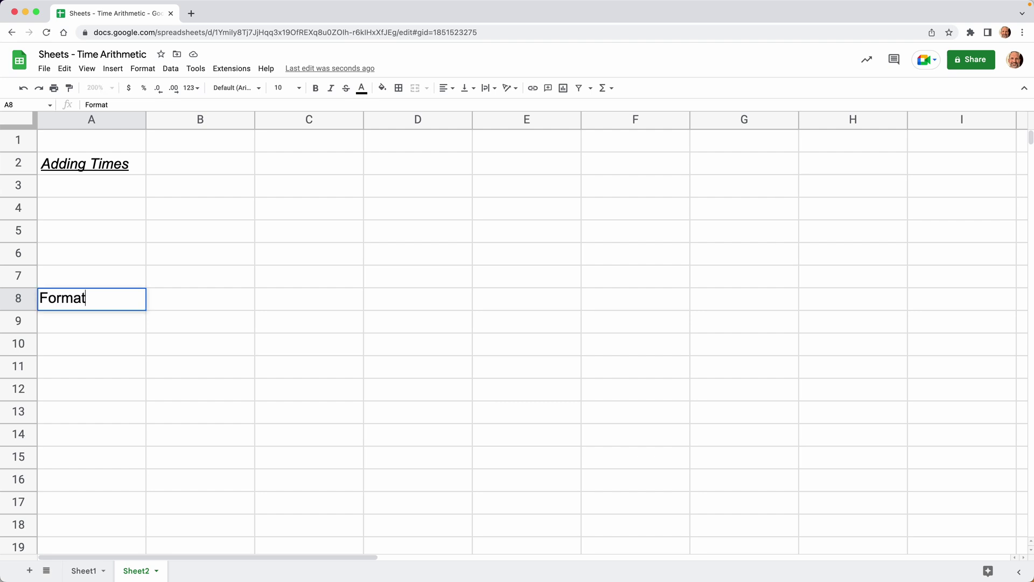
key("Tab")
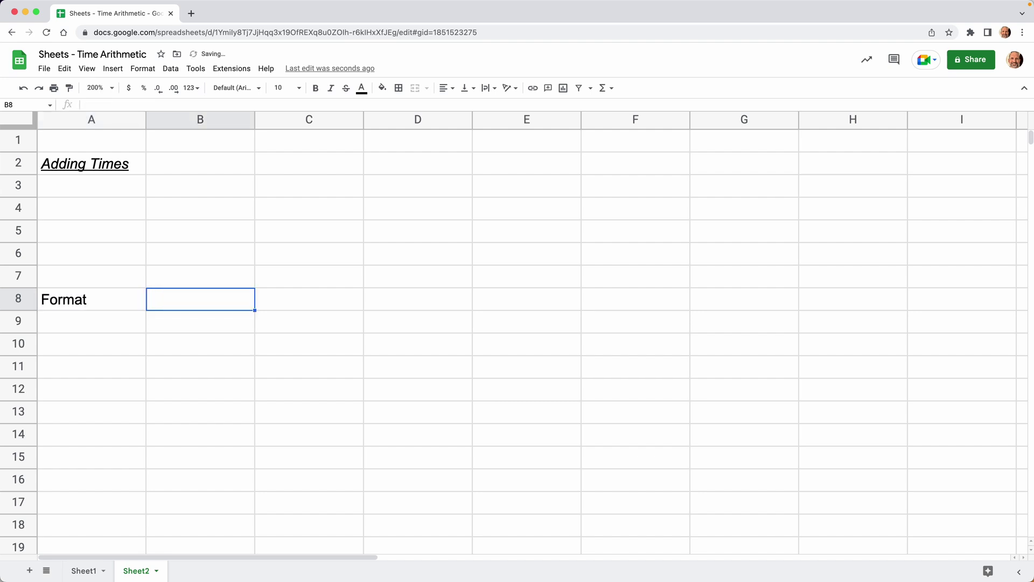
key("Return")
key("Return")
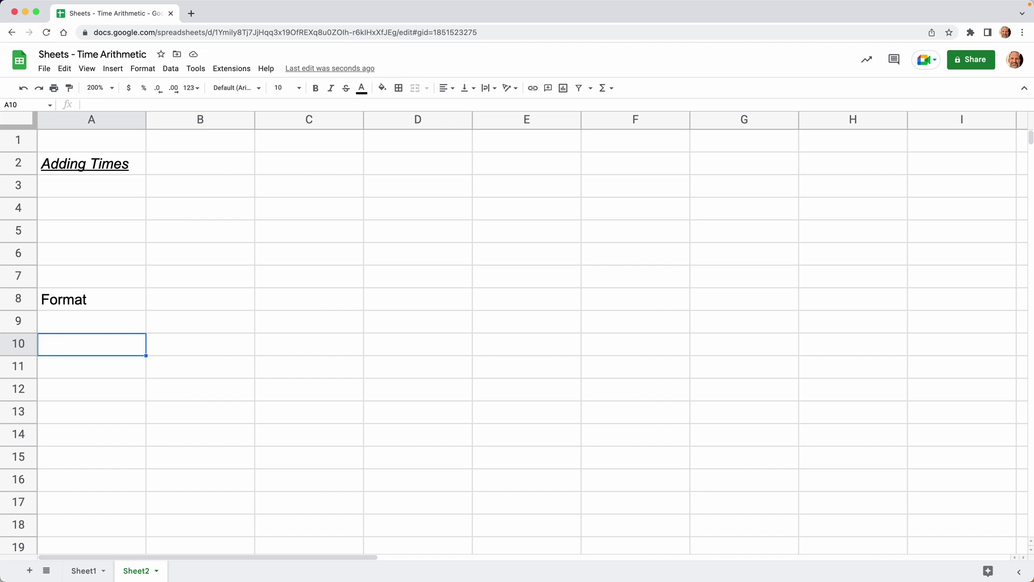
type("Number")
key("Return")
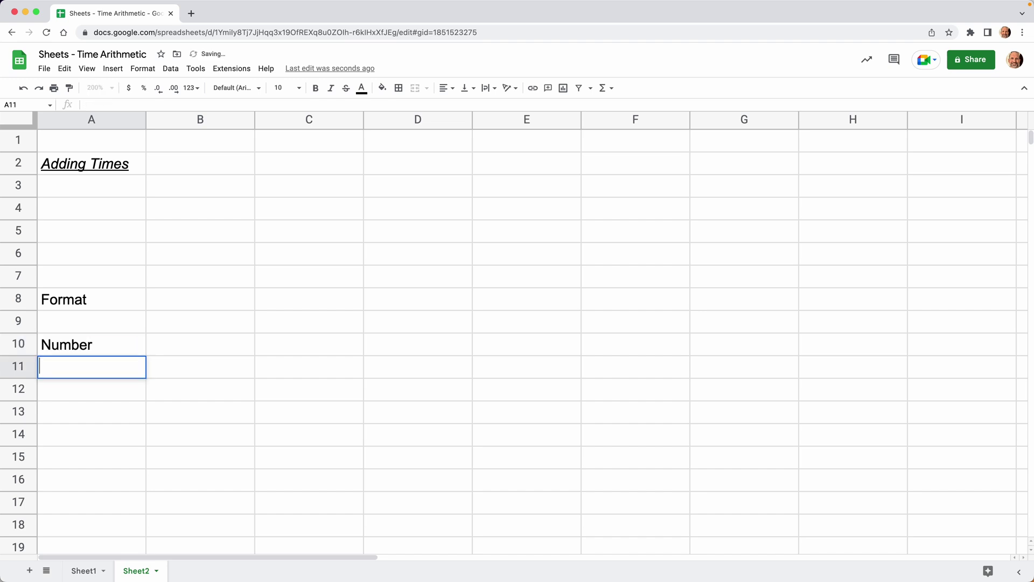
key("Return")
type("Time")
key("Return")
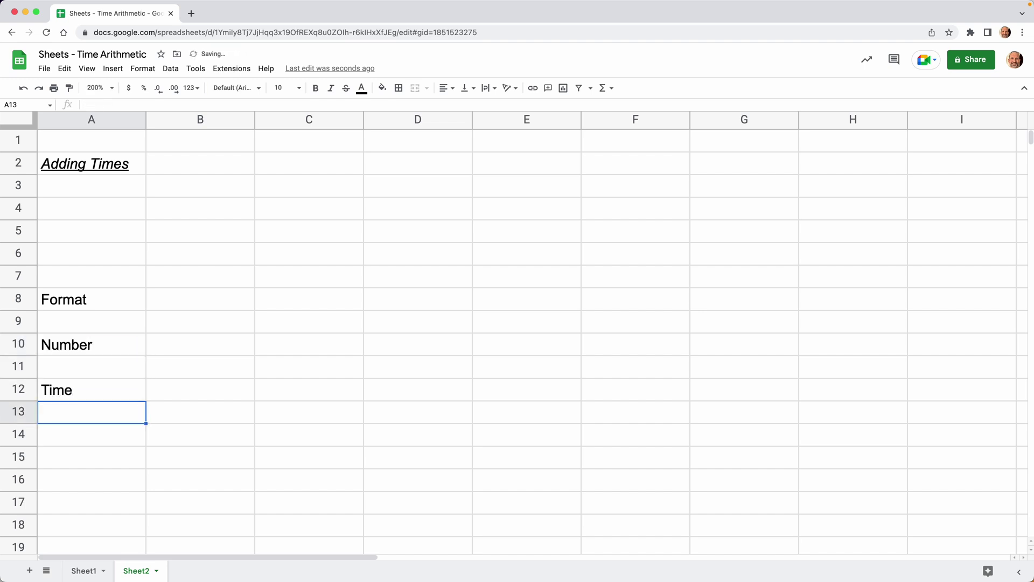
Label A13 'Date Time' and A15 'Duration'.
type("Date Time")
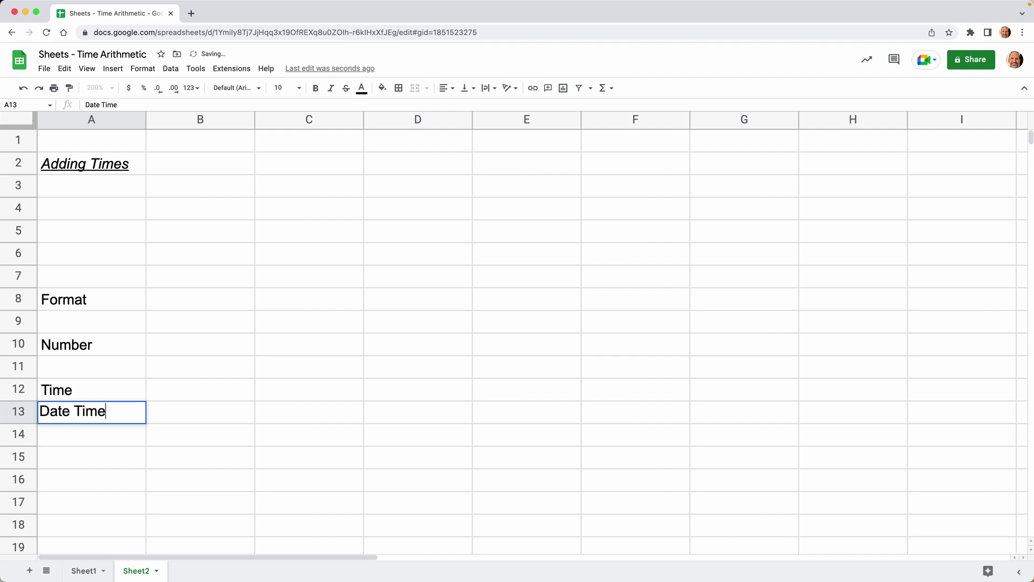
key("Return")
key("Return")
type("Duration")
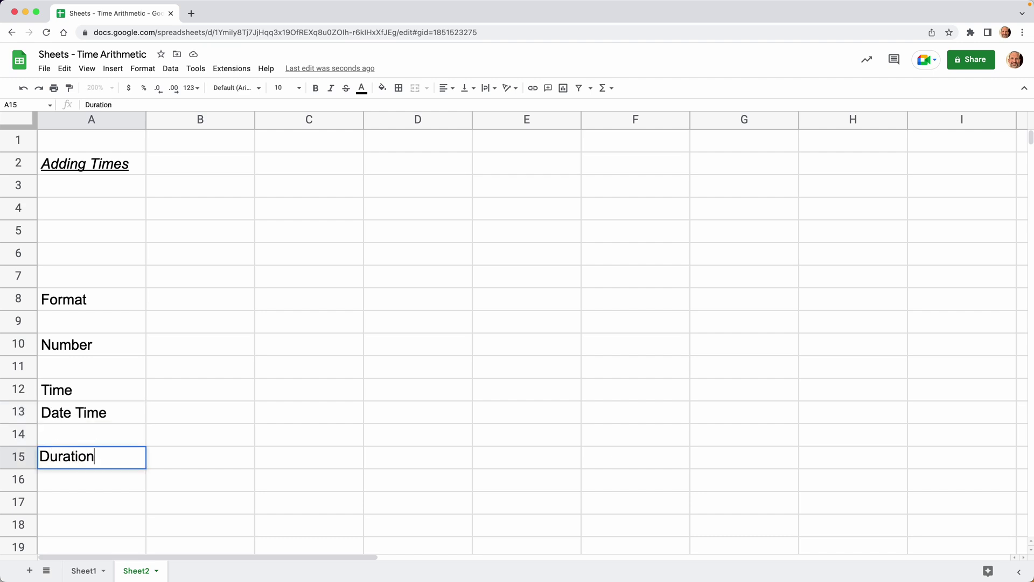
key("Return")
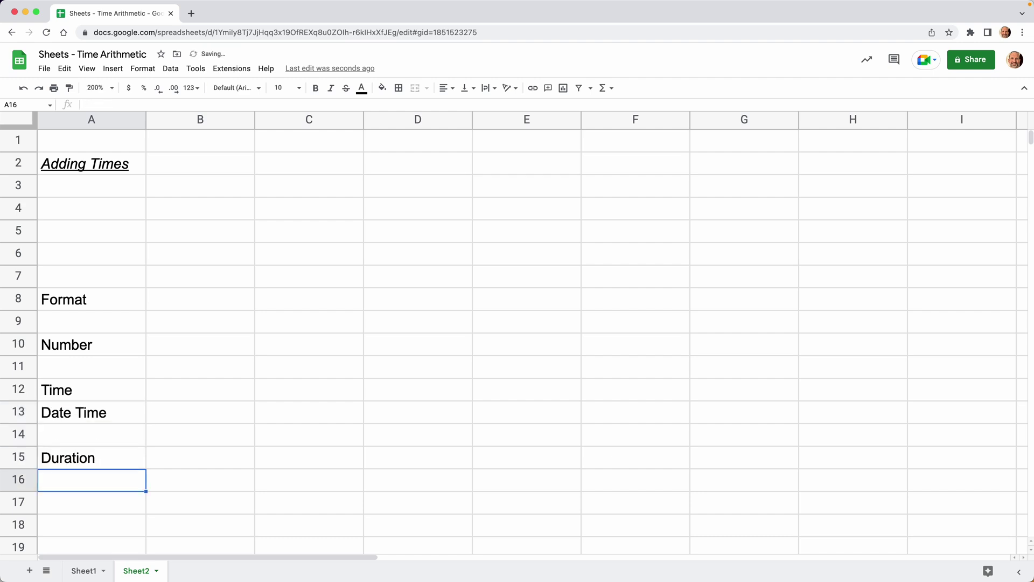
key("Return")
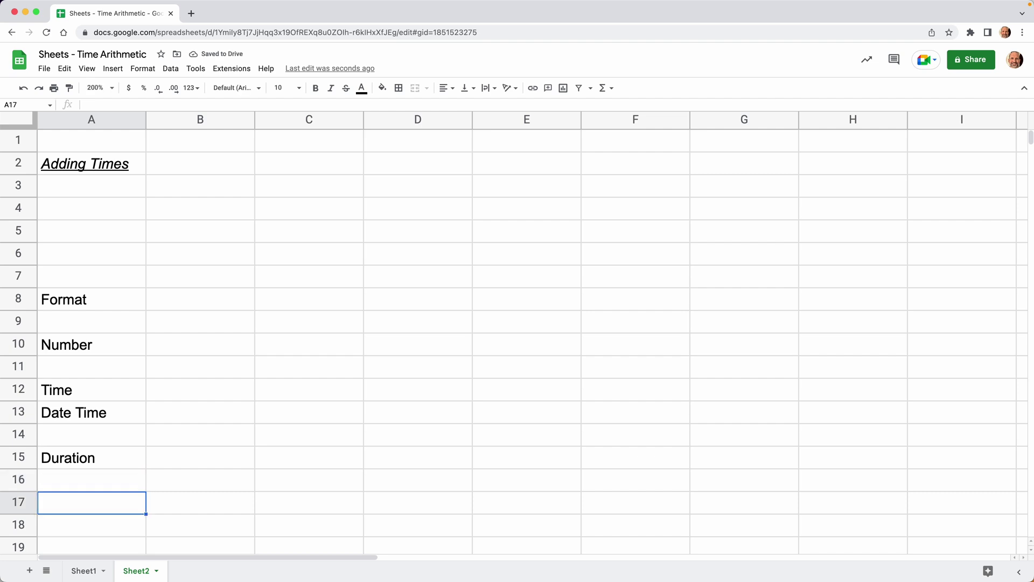
Label A17 'Unique', fixing the typo, then enter 0 in B8 beside Format.
key("Up")
key("Up")
key("Up")
key("Down")
key("Down")
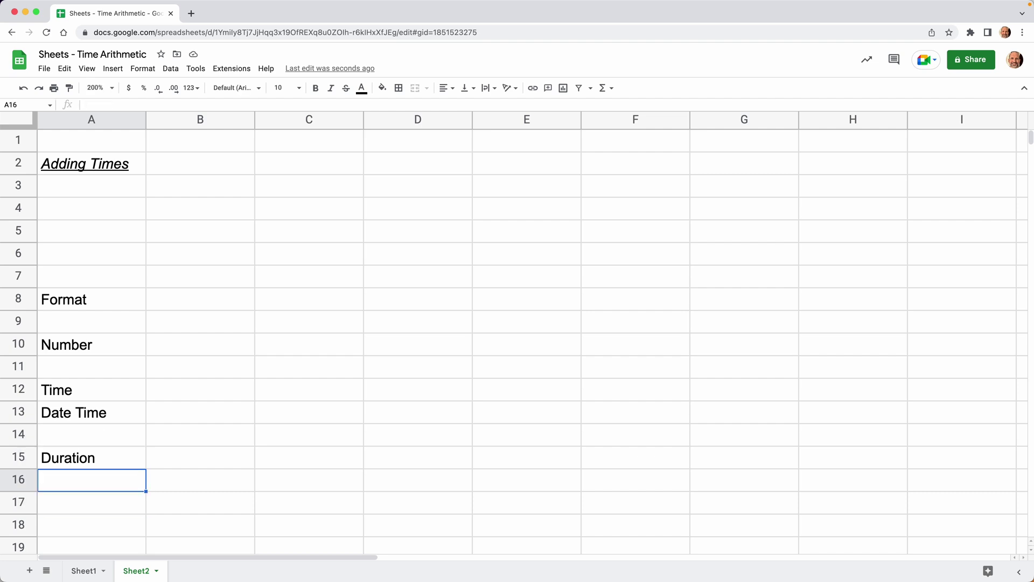
key("Down")
type("Uniu")
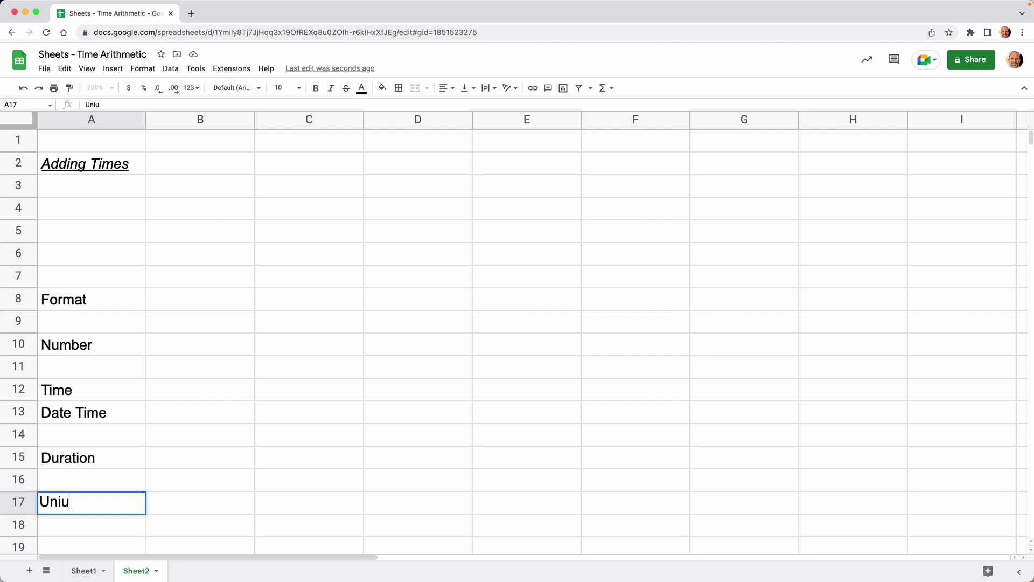
key("BackSpace")
type("que")
key("Return")
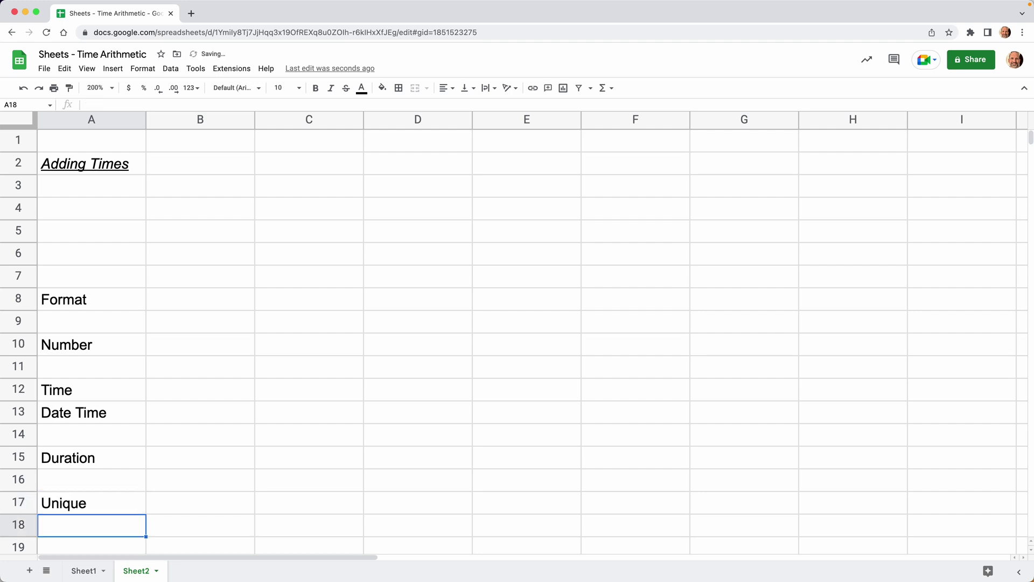
key("Up")
key("Up")
key("Up")
key("Up")
key("Up")
key("Up")
key("Up")
key("Up")
key("Up")
key("Up")
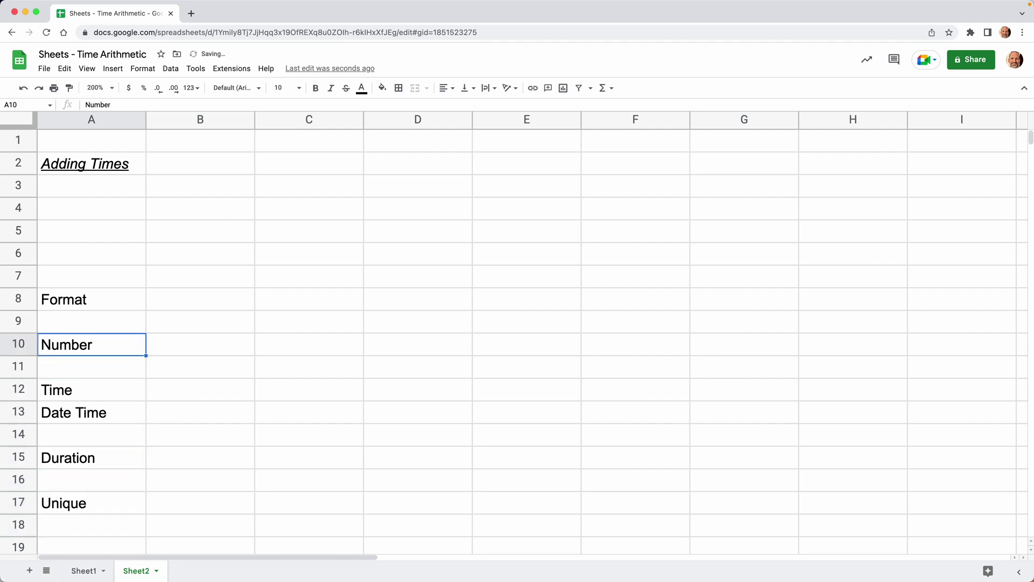
key("Right")
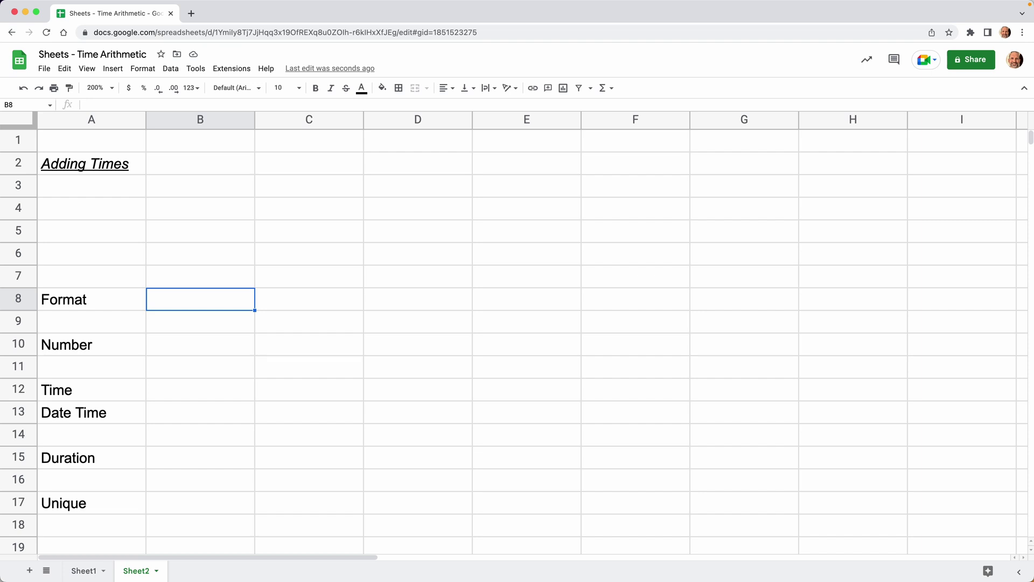
type("0")
Fill B10:E10 with the numbers 0, 0.1, 1 and 1.1.
key("Return")
key("Return")
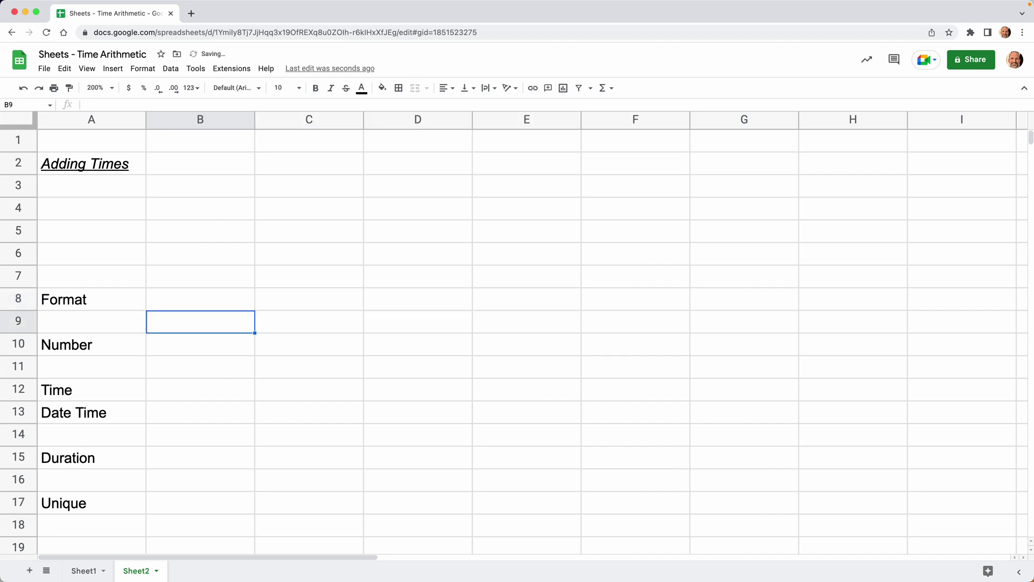
type("0")
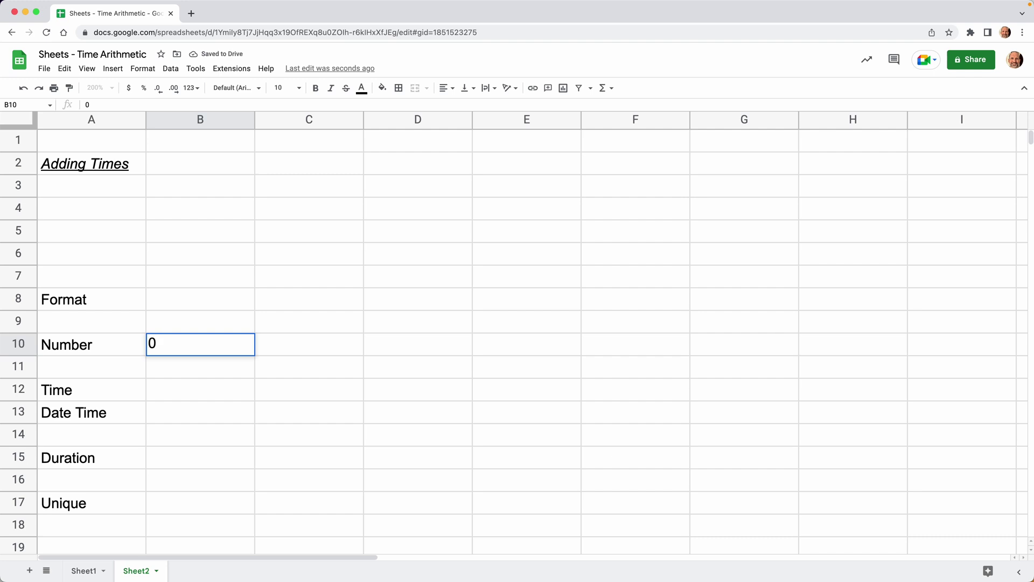
key("Tab")
type(".1")
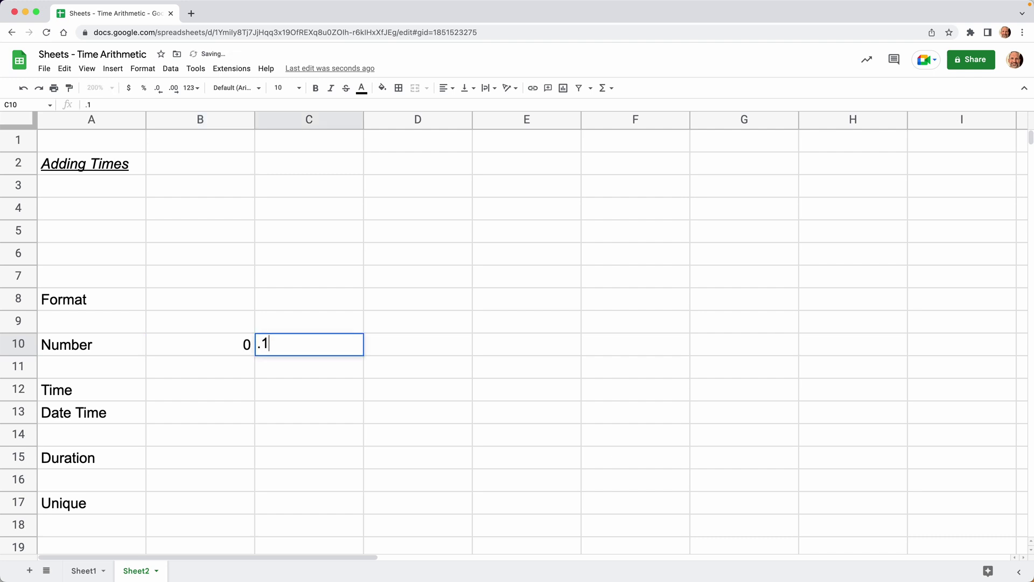
key("Tab")
type("1")
key("Tab")
type("1")
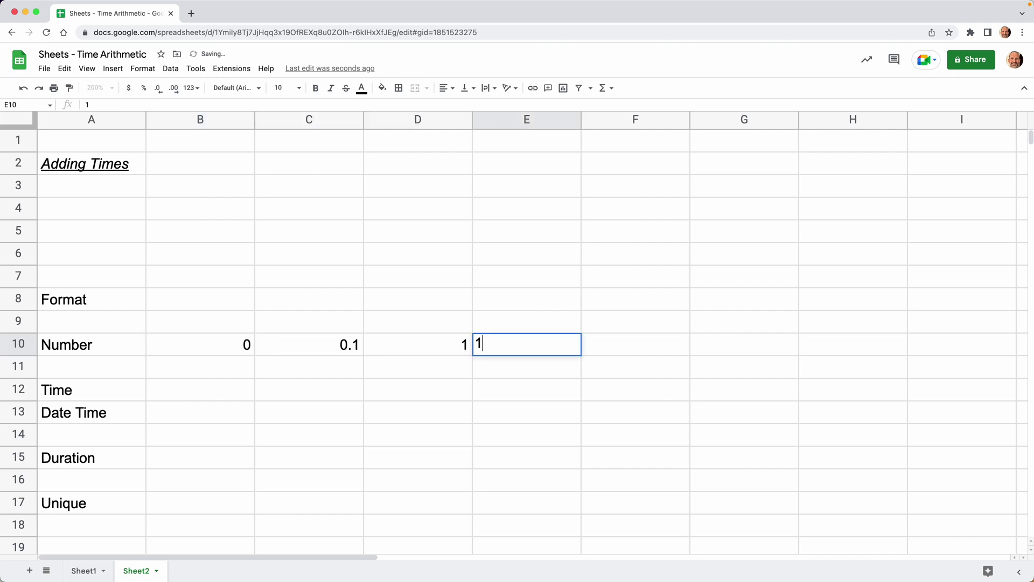
type(".1")
key("Return")
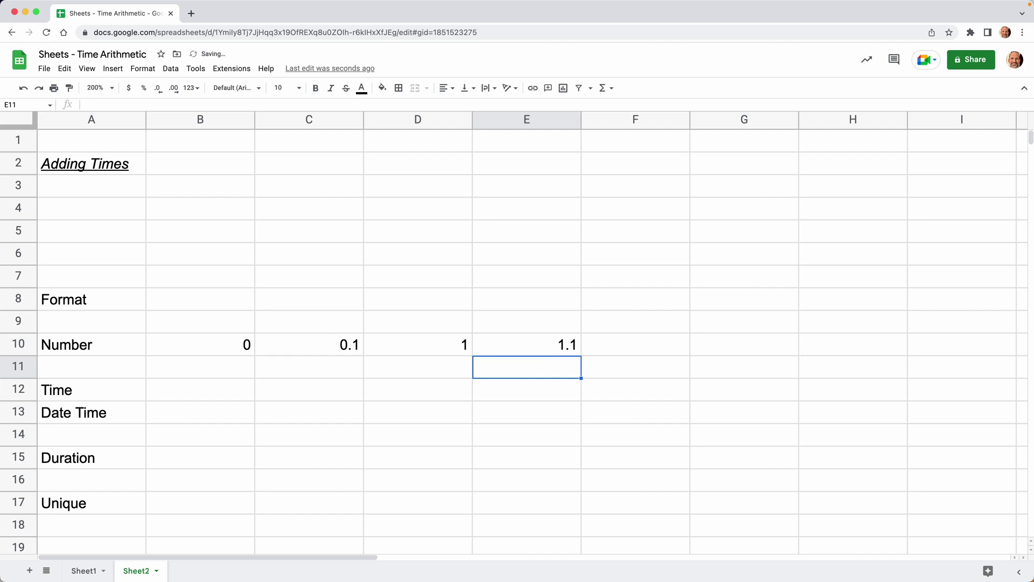
key("Left")
key("Left")
key("Left")
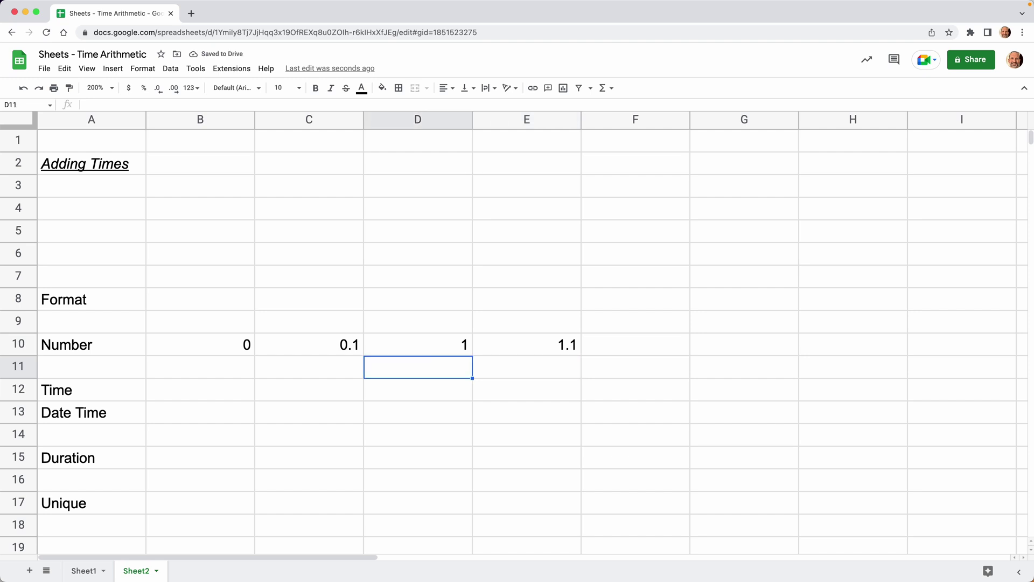
left_click(200, 390)
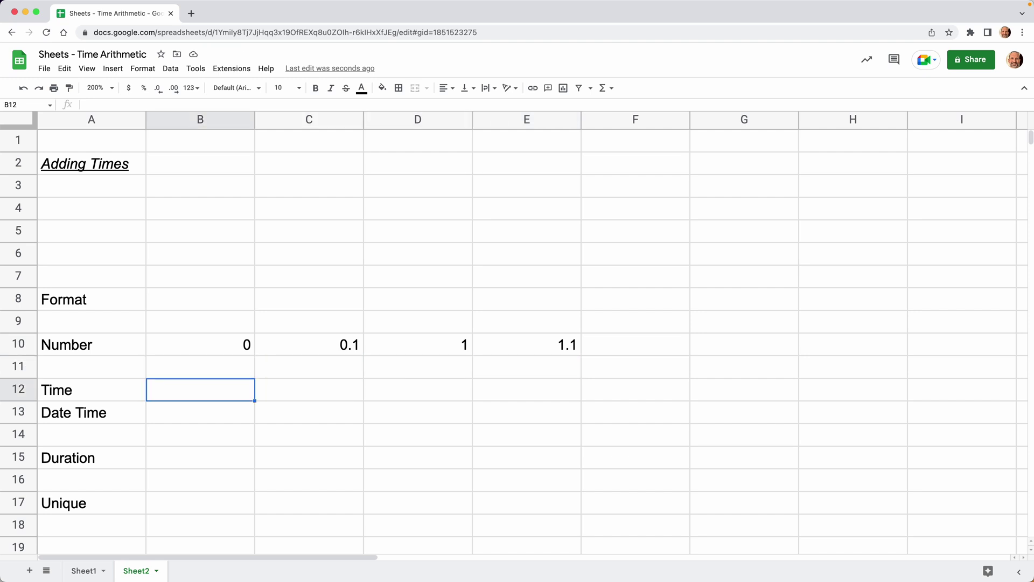
Copy the Number row values into B12:E12 and apply the Time number format.
key("Up")
key("Up")
key("shift+Right")
key("shift+Right")
key("shift+Right")
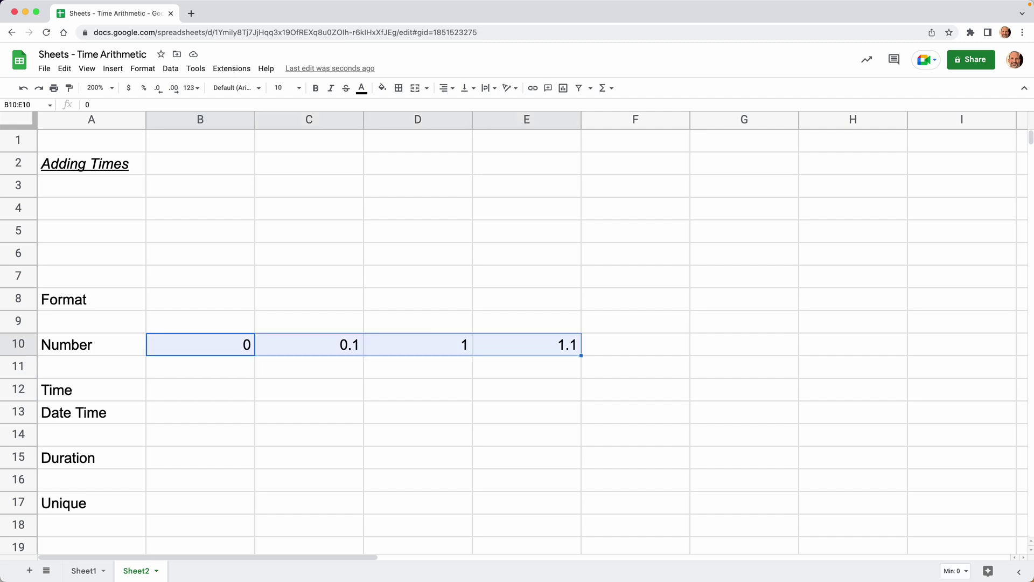
key("ctrl+c")
key("Down")
key("Down")
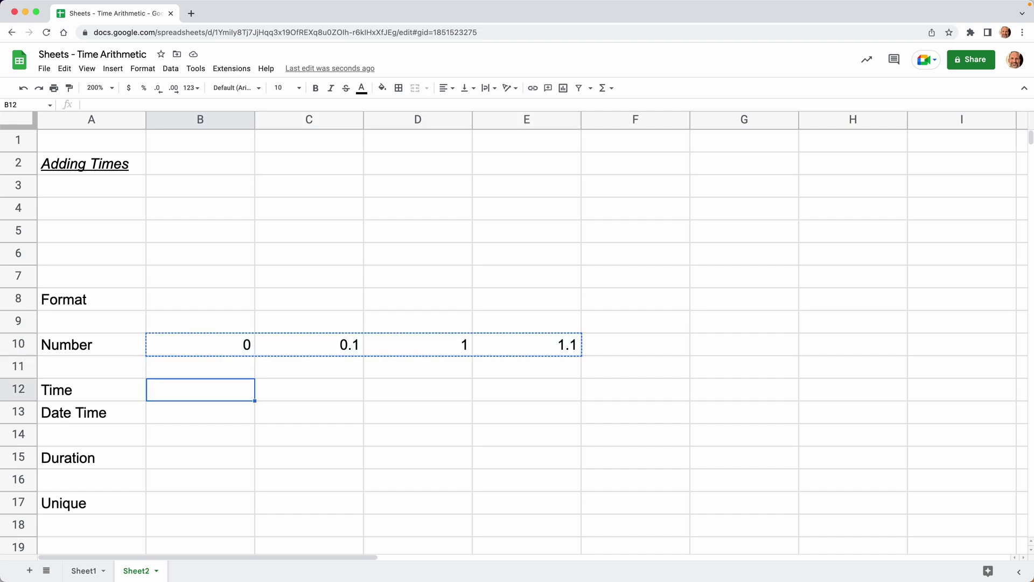
key("super+v")
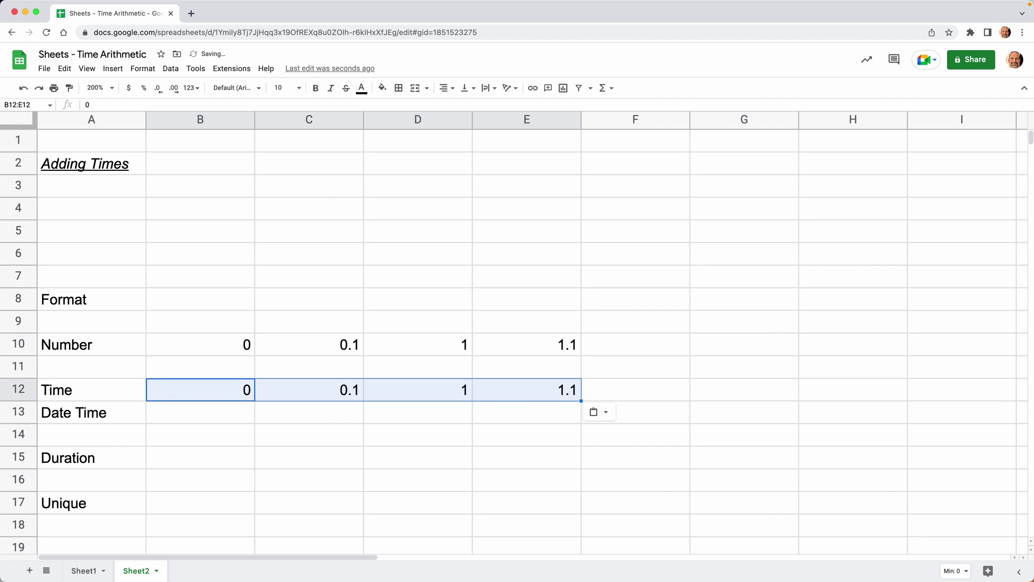
left_click(148, 72)
mouse_move(245, 117)
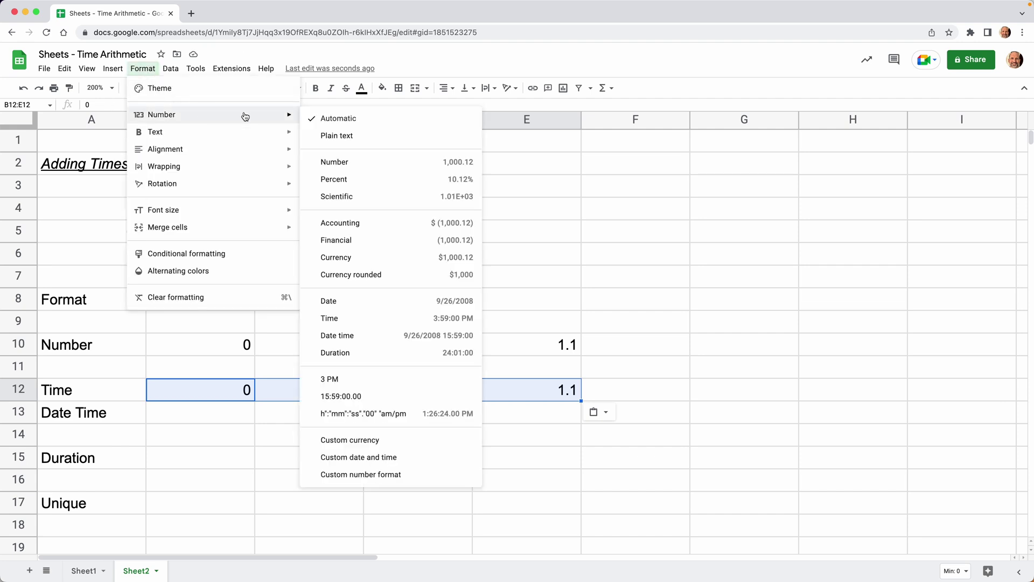
left_click(383, 318)
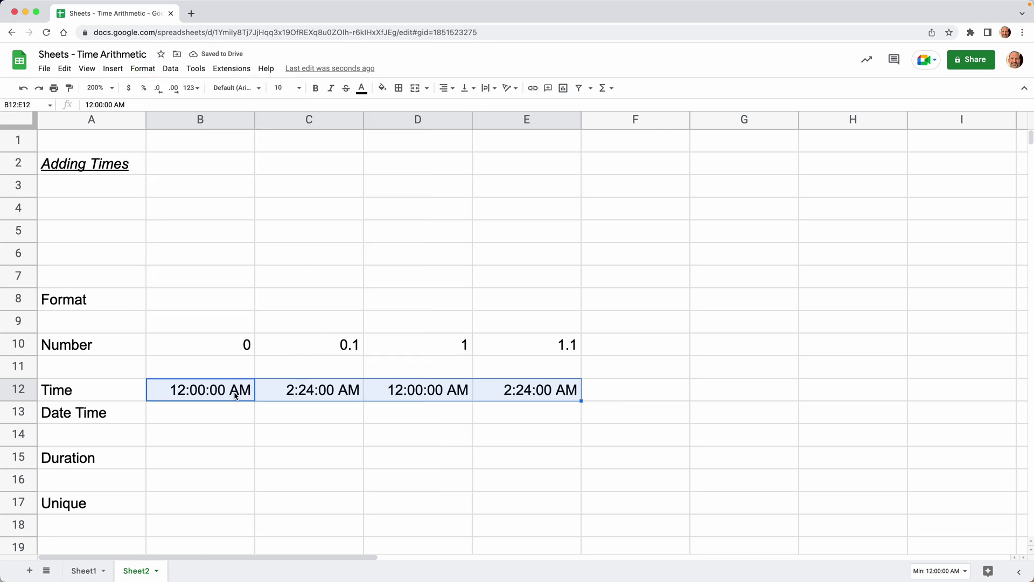
left_click(235, 396)
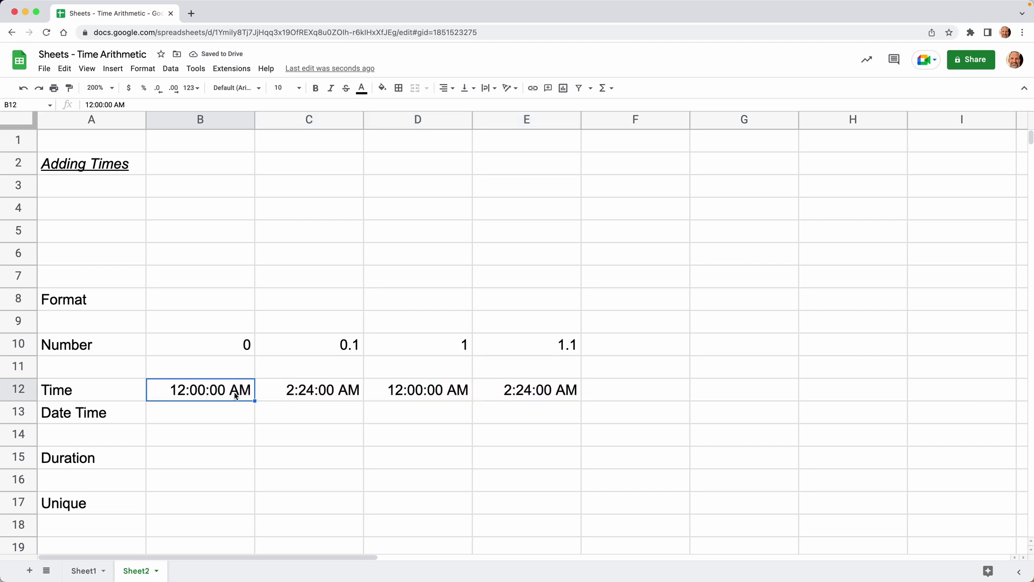
left_click(271, 393)
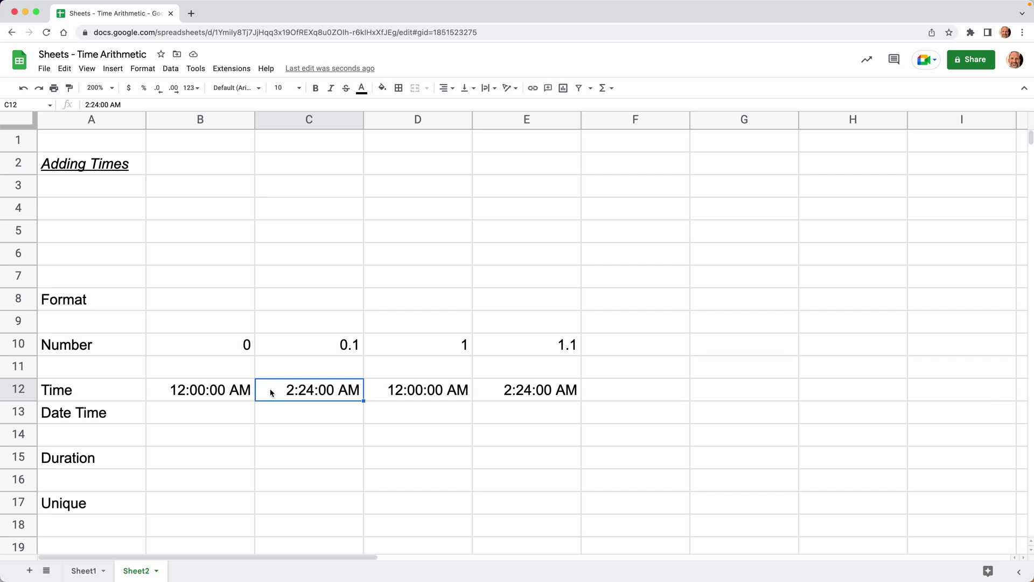
left_click(382, 353)
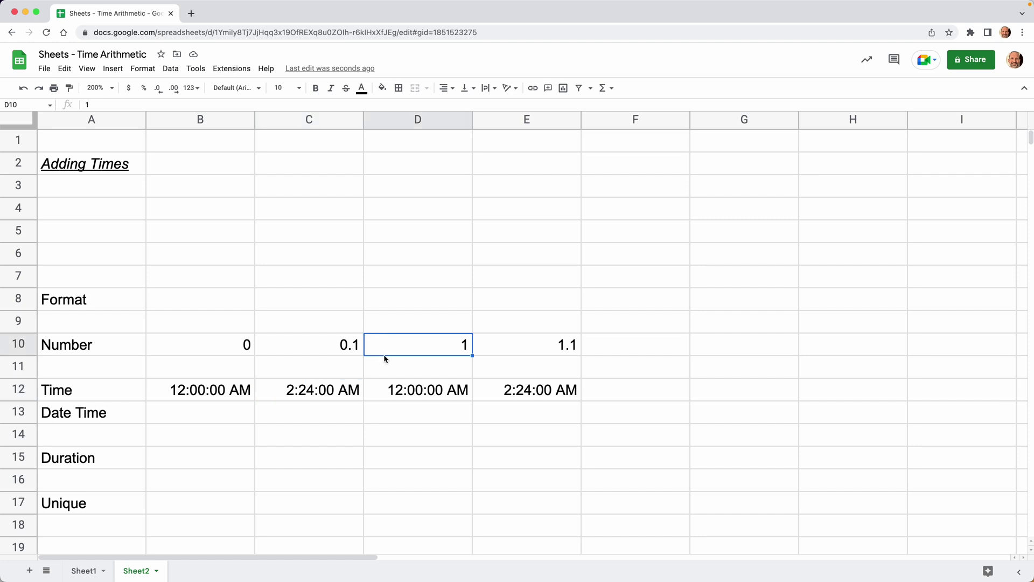
left_click(383, 391)
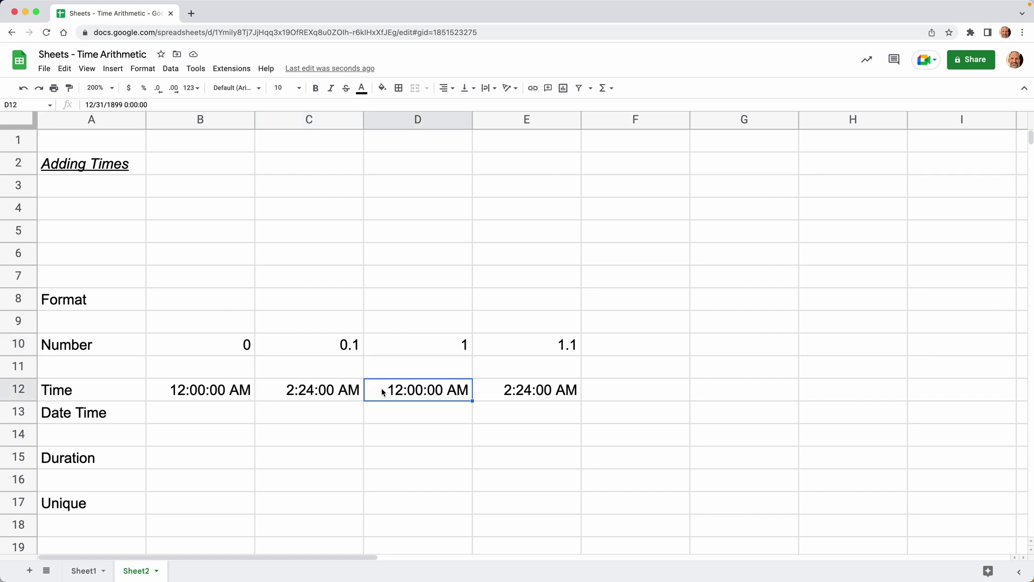
left_click(416, 347)
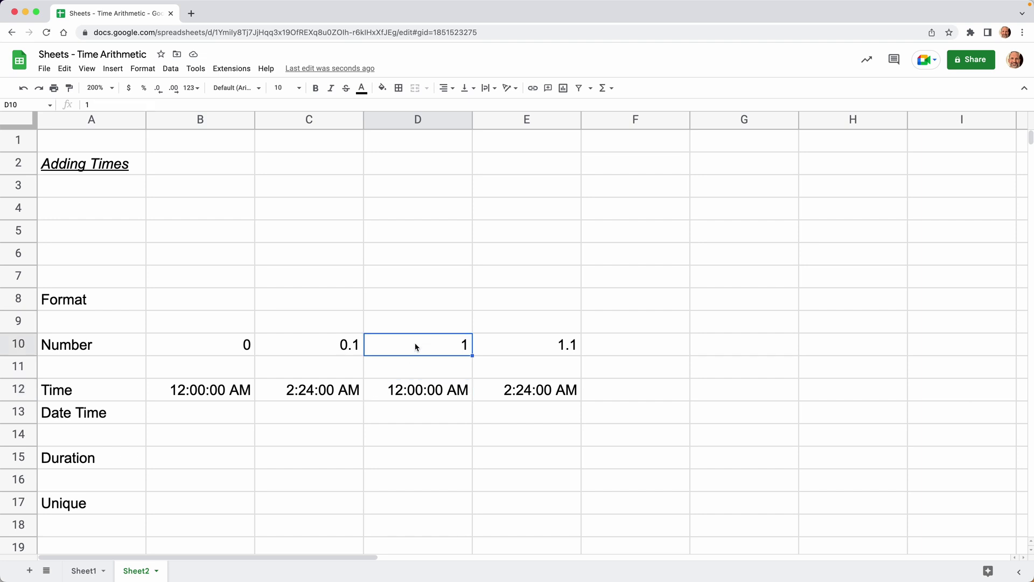
left_click(482, 347)
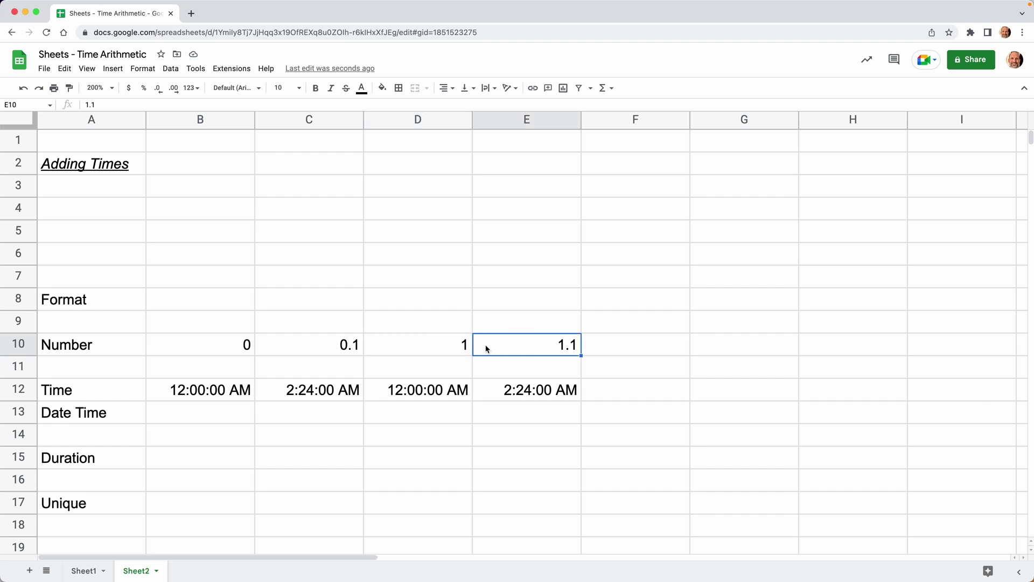
left_click(490, 393)
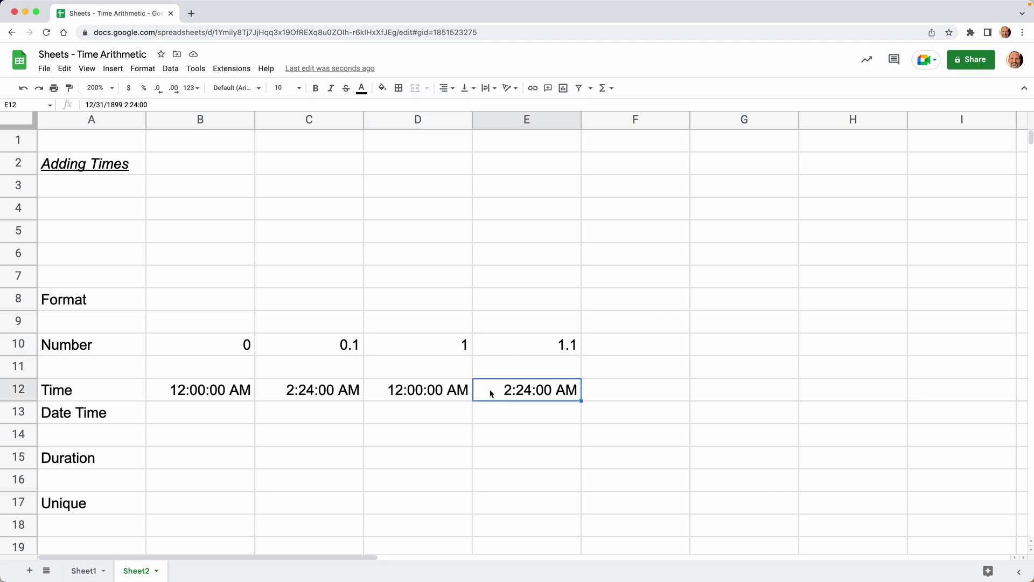
left_click(358, 392)
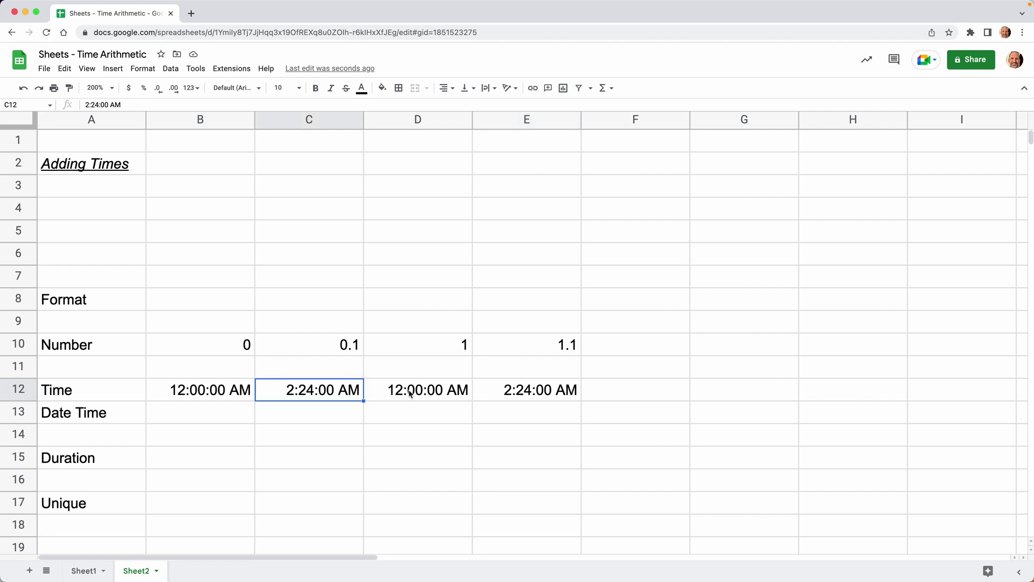
left_click(502, 391)
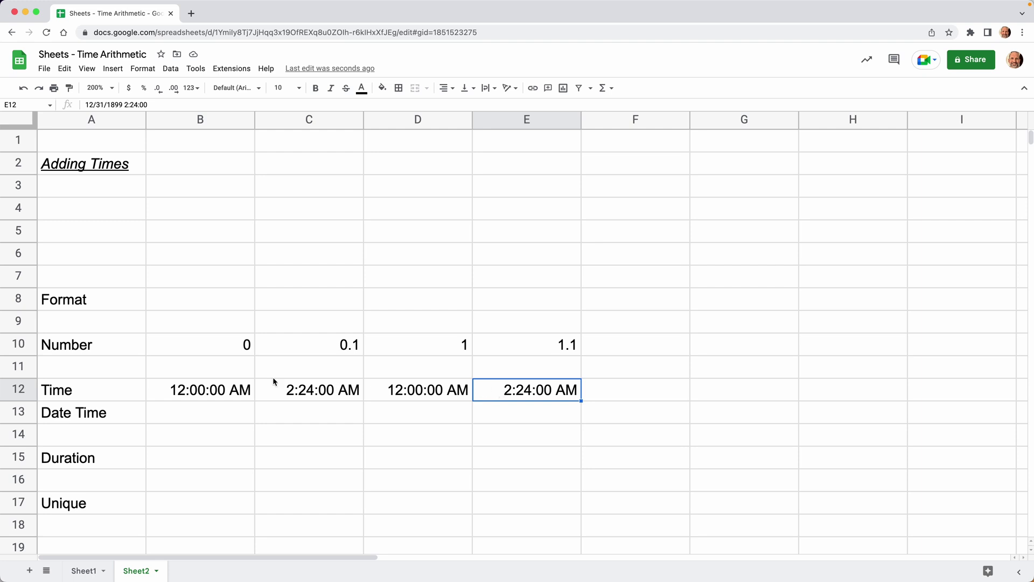
left_click_drag(245, 389, 483, 394)
key("ctrl+c")
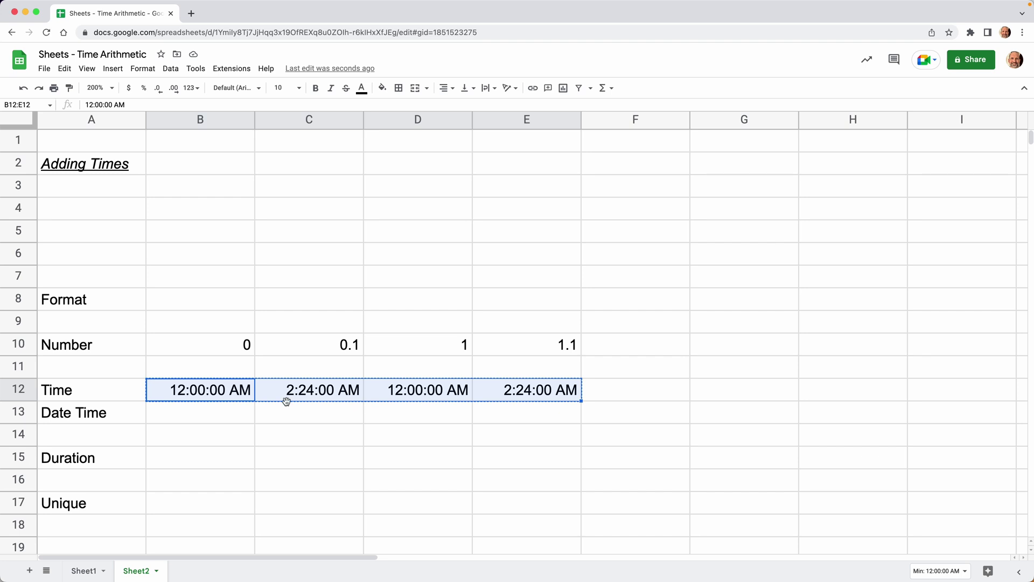
left_click(231, 418)
key("ctrl+v")
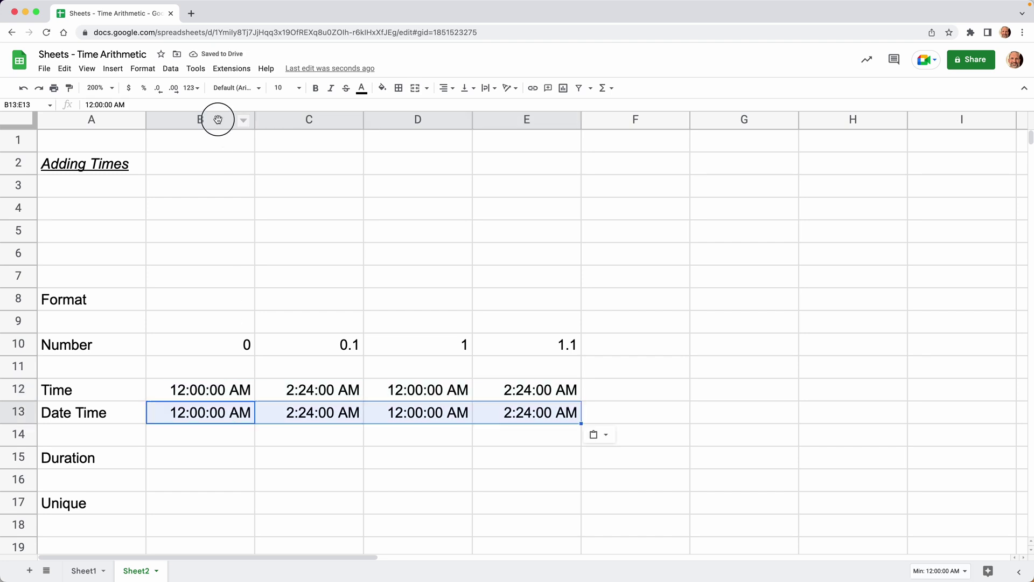
left_click_drag(219, 121, 496, 138)
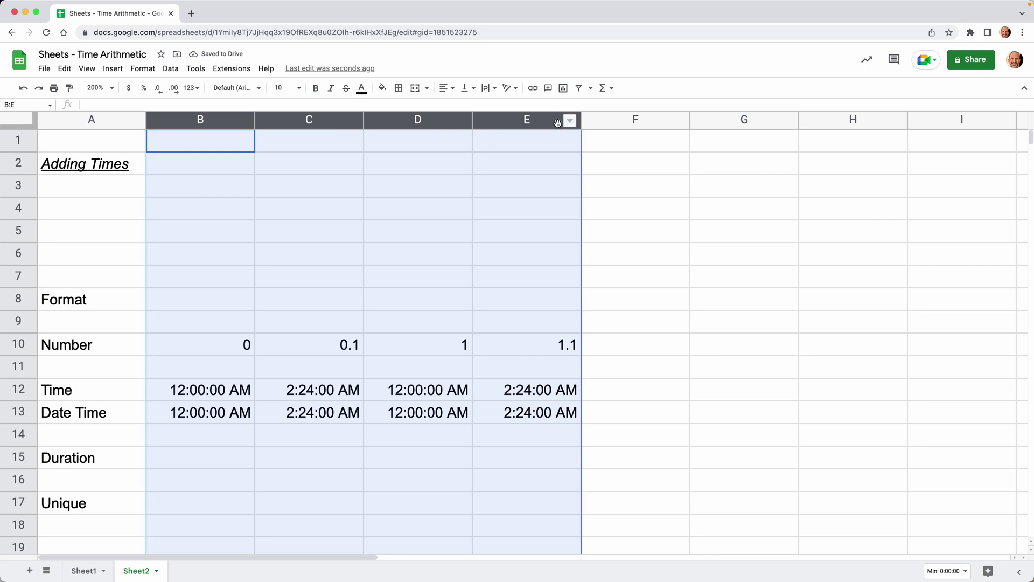
left_click_drag(580, 122, 673, 138)
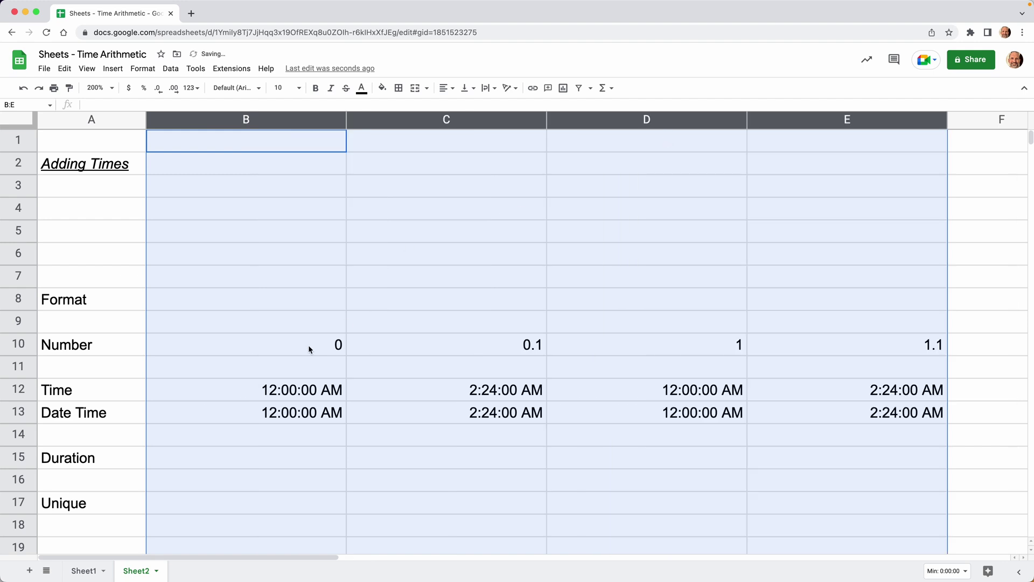
left_click(277, 411)
left_click_drag(277, 411, 751, 408)
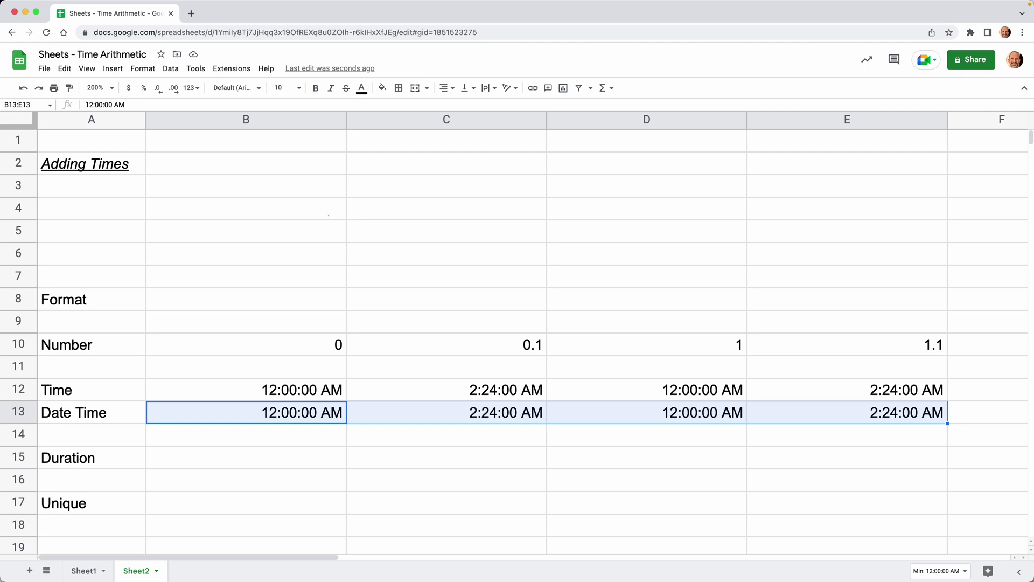
Apply the Date time format to B13:E13 and check the values in B13 and D13.
left_click(142, 68)
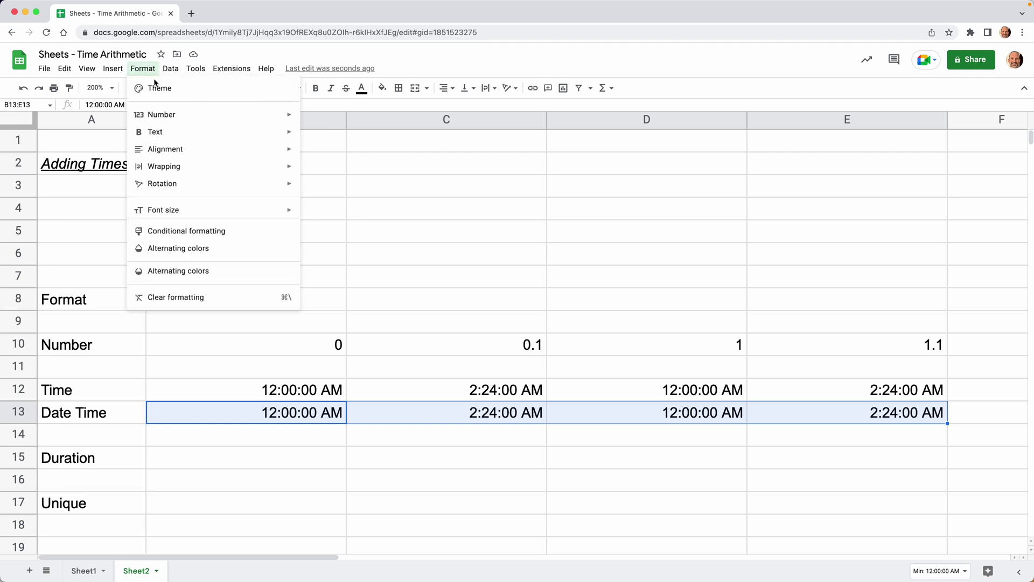
mouse_move(249, 124)
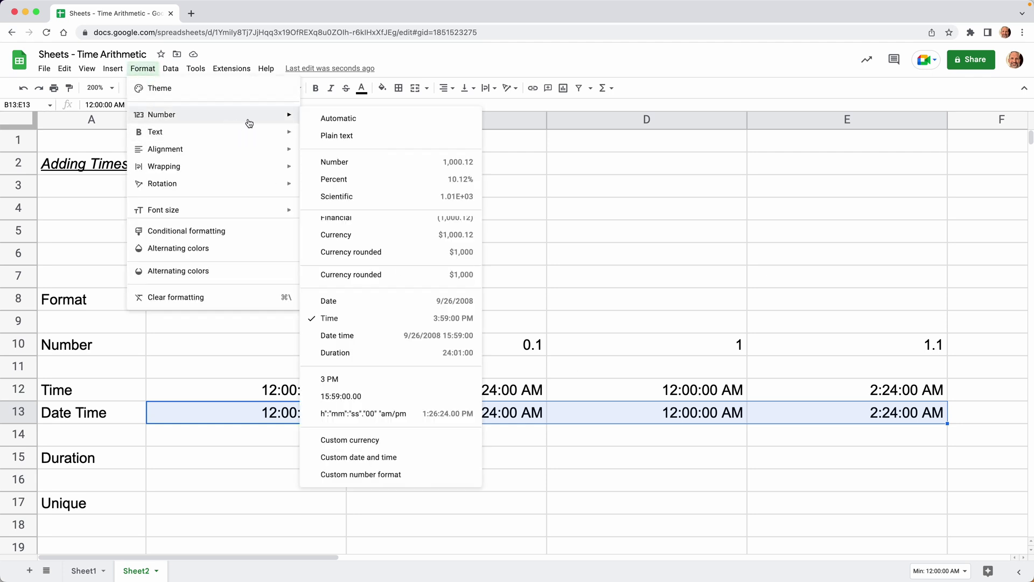
left_click(363, 336)
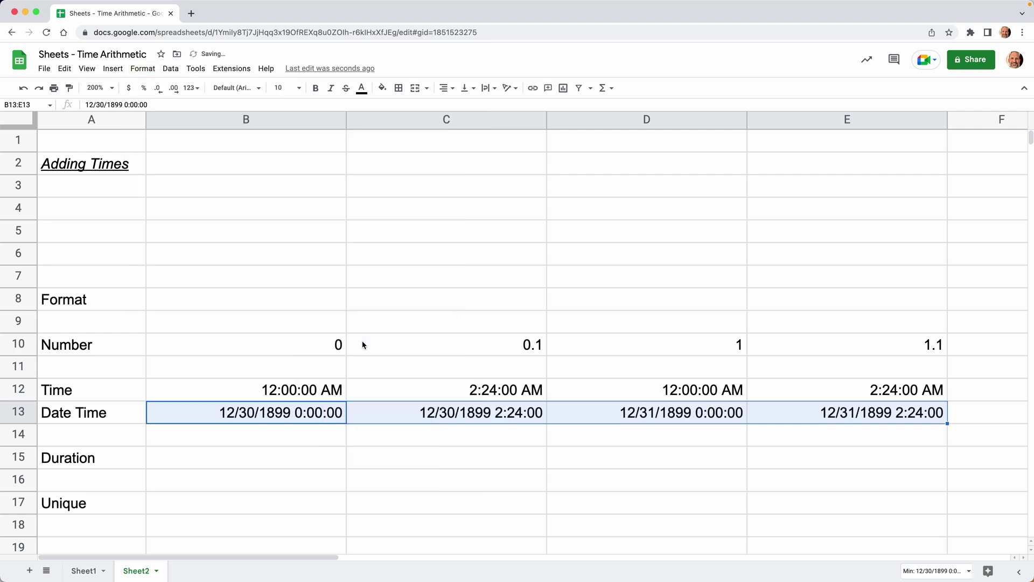
left_click(273, 419)
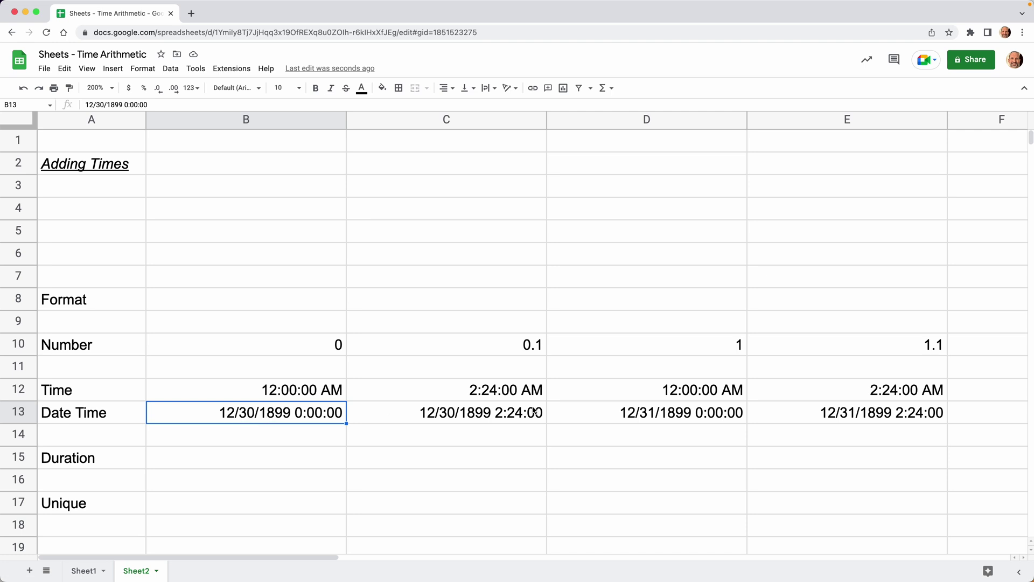
left_click(580, 412)
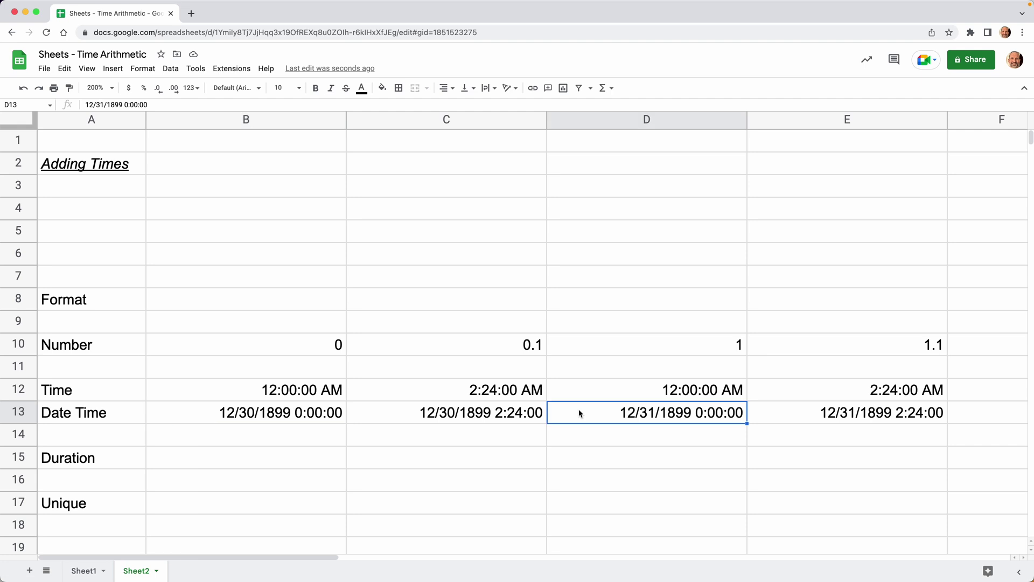
left_click_drag(318, 346, 771, 346)
Paste the Number row values into B15:E15 and format them as durations, 0:00:00 to 26:24:00.
key("super+c")
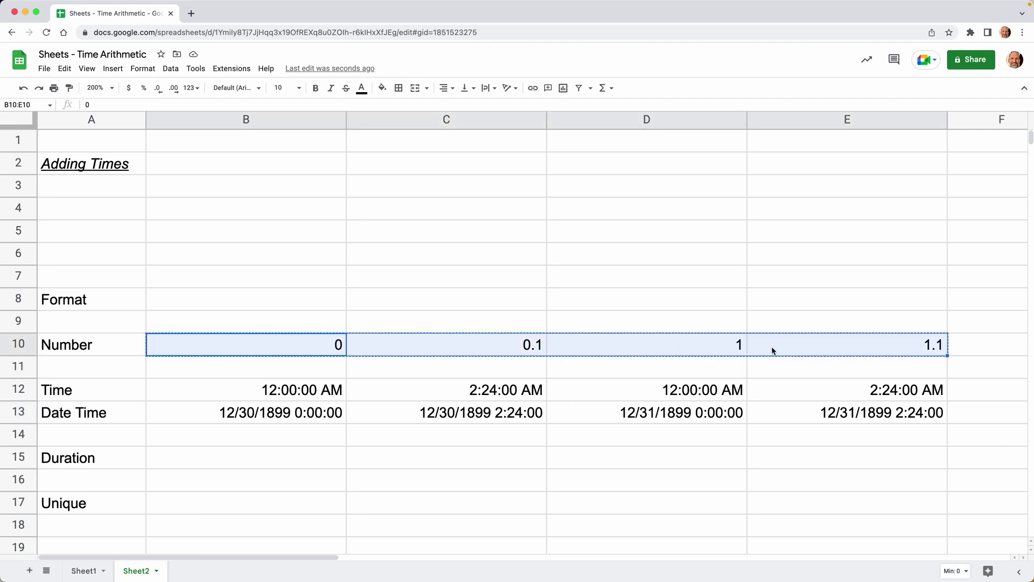
left_click(328, 449)
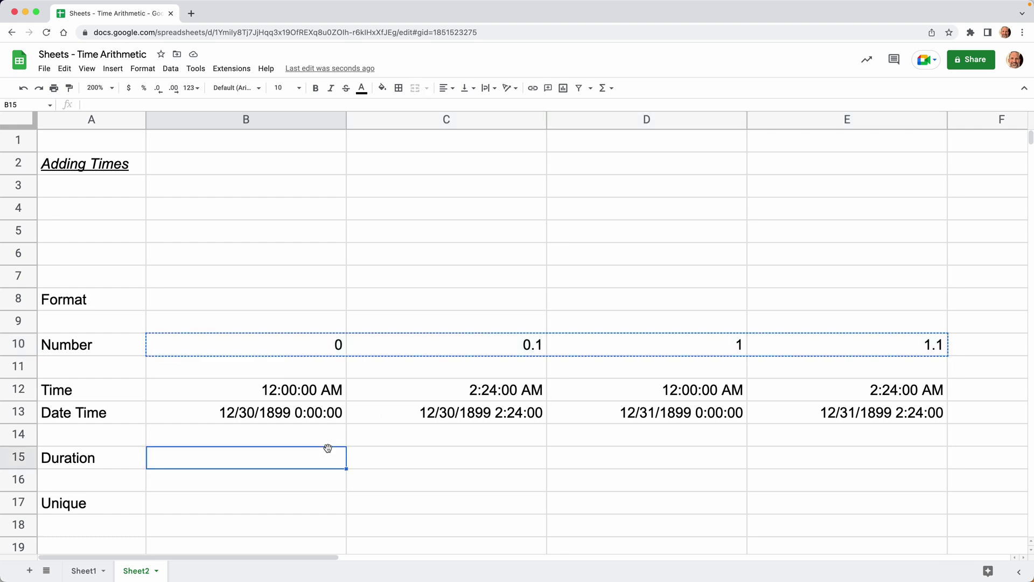
key("super+v")
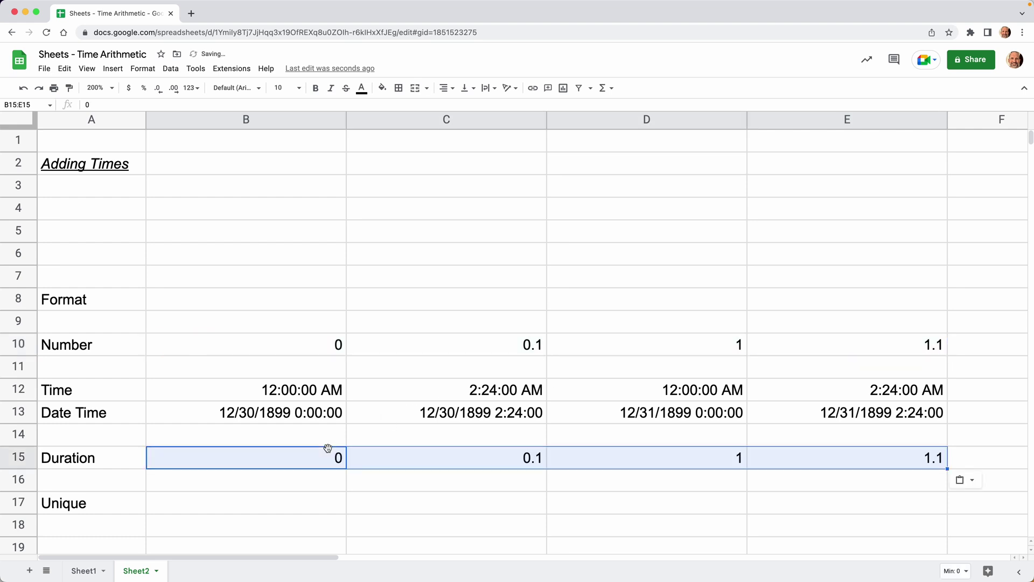
left_click(154, 70)
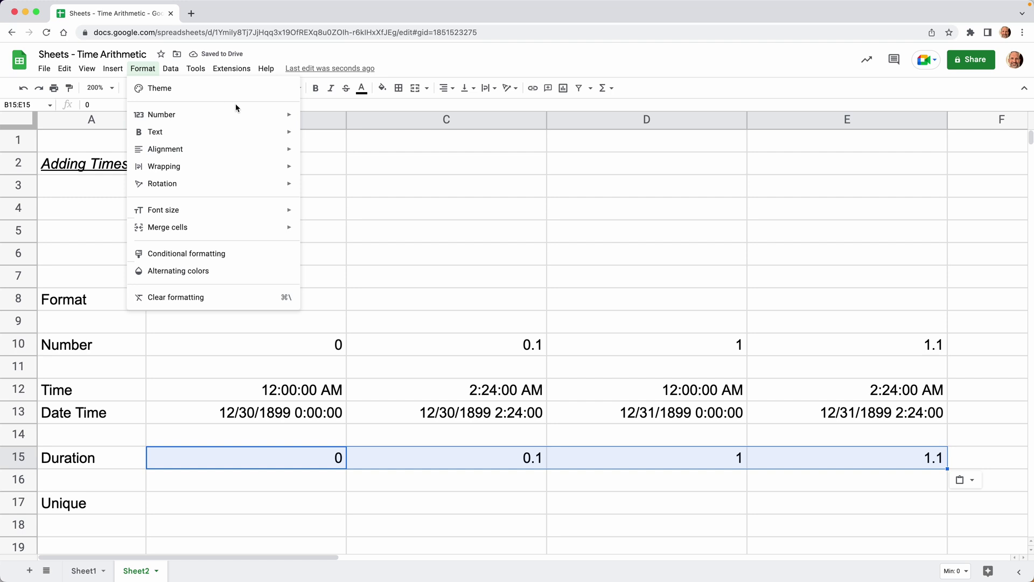
mouse_move(261, 118)
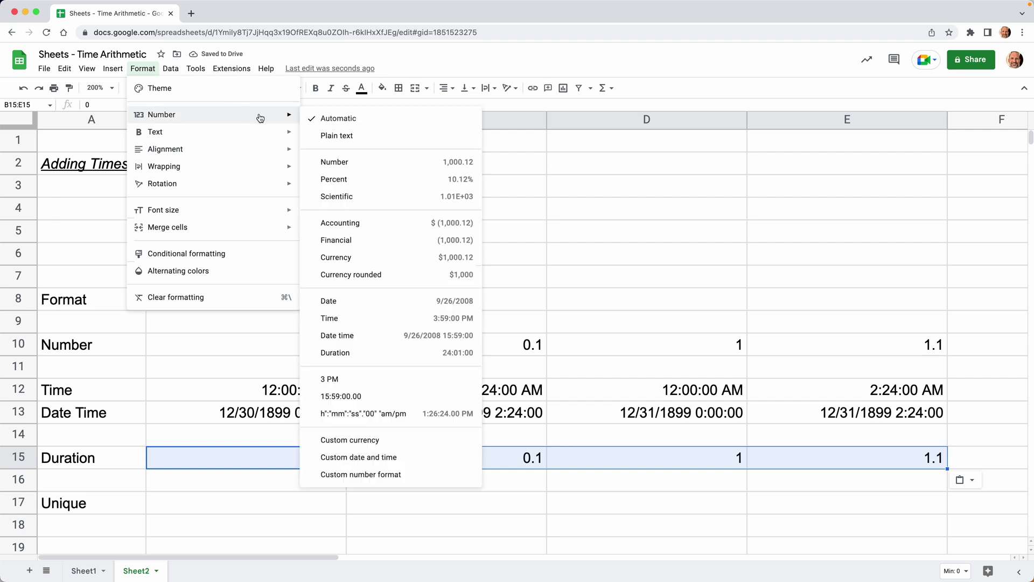
left_click(395, 351)
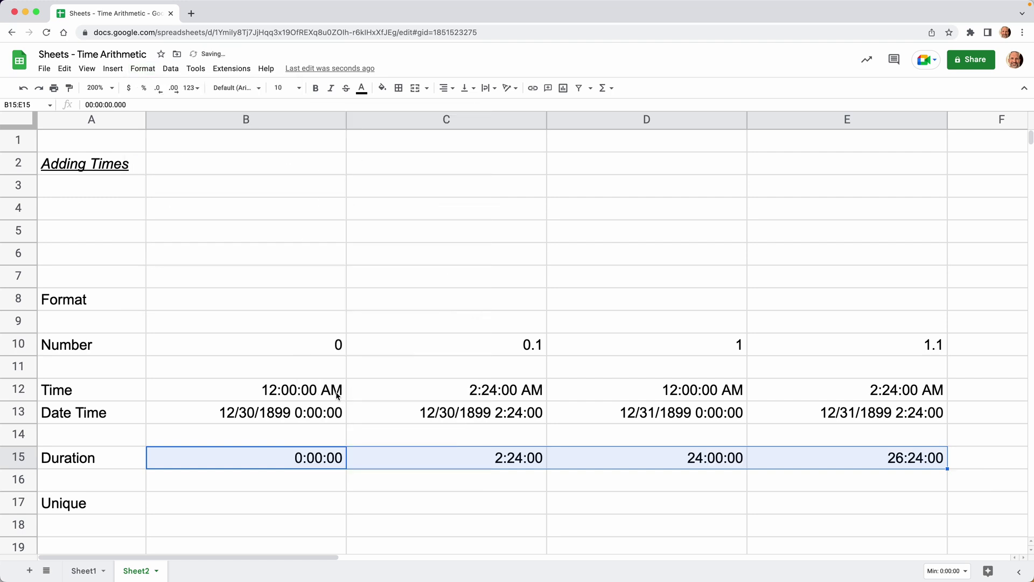
left_click(258, 459)
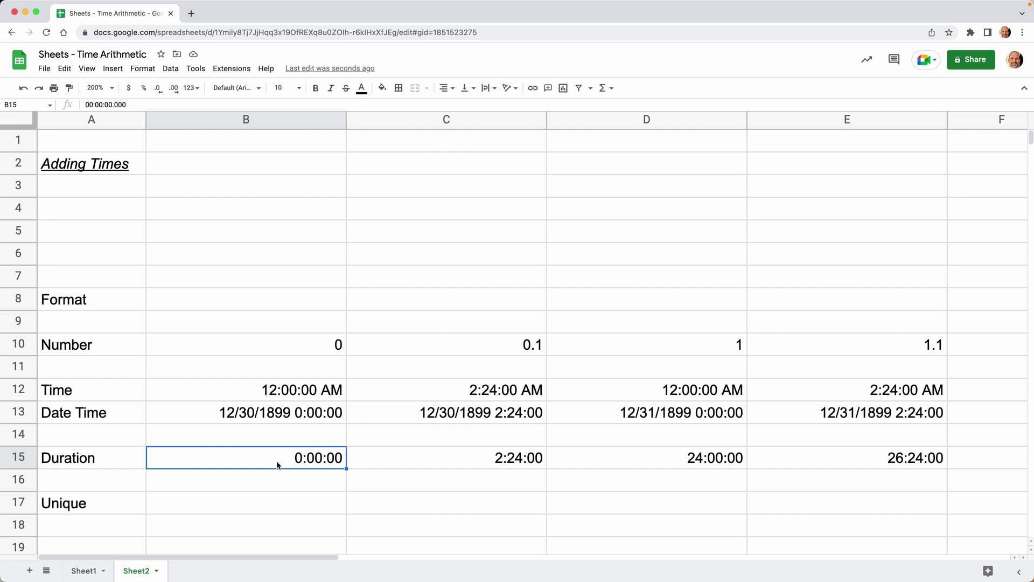
left_click(397, 456)
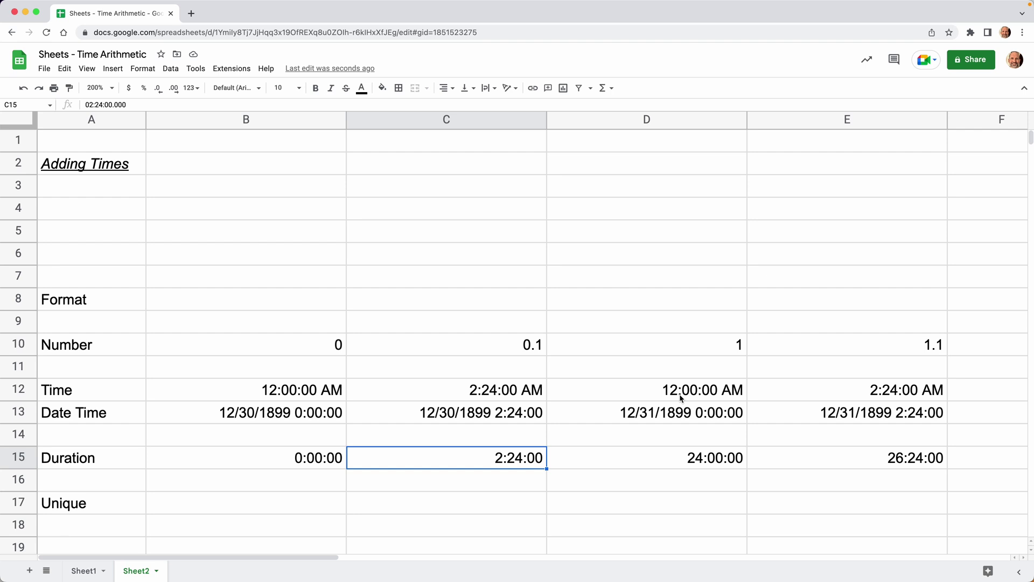
left_click(690, 458)
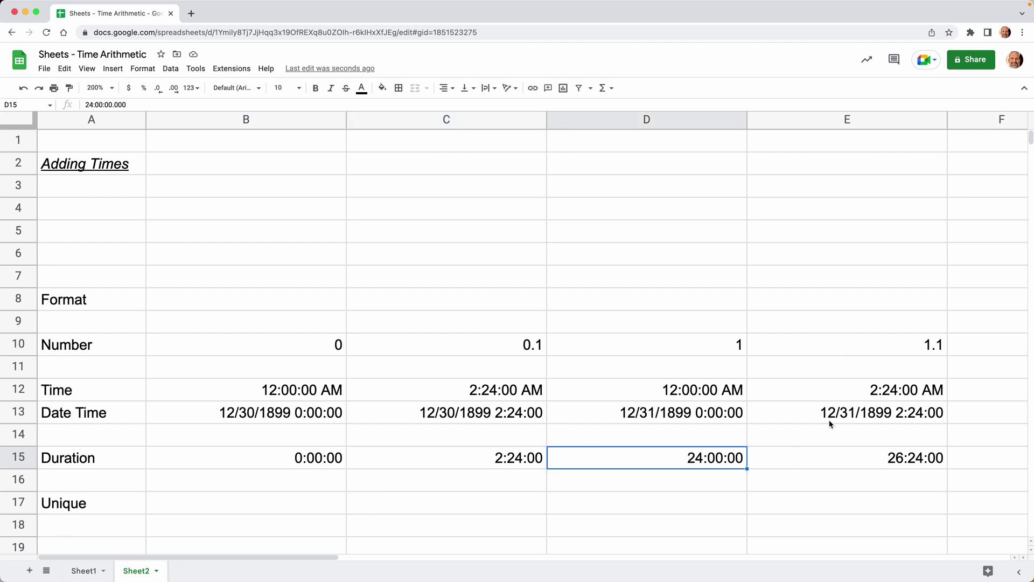
left_click(830, 458)
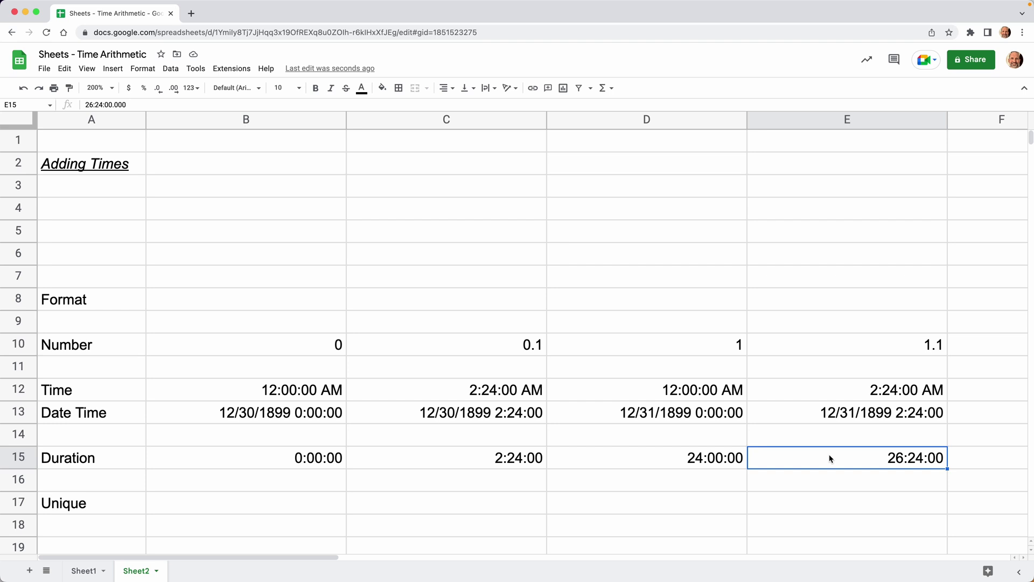
scroll(787, 412, "down", 2)
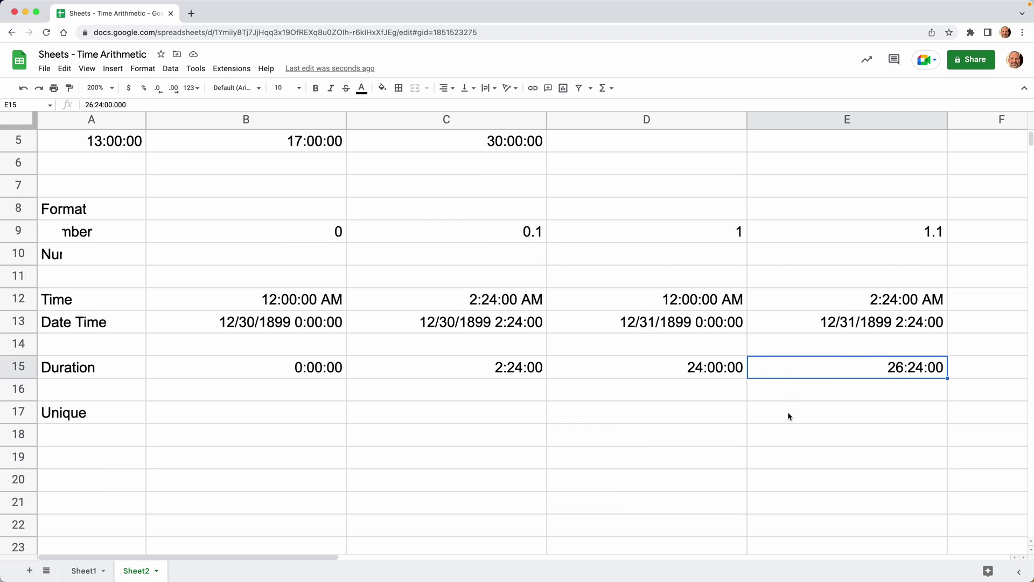
Enter =UNIQUE(B10:B15) in B17.
left_click(295, 414)
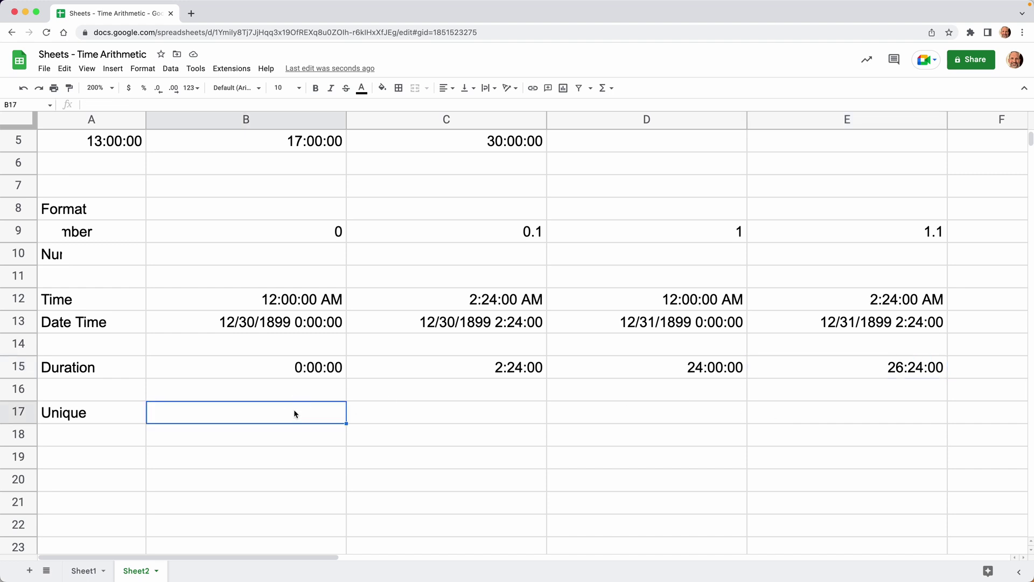
type("=")
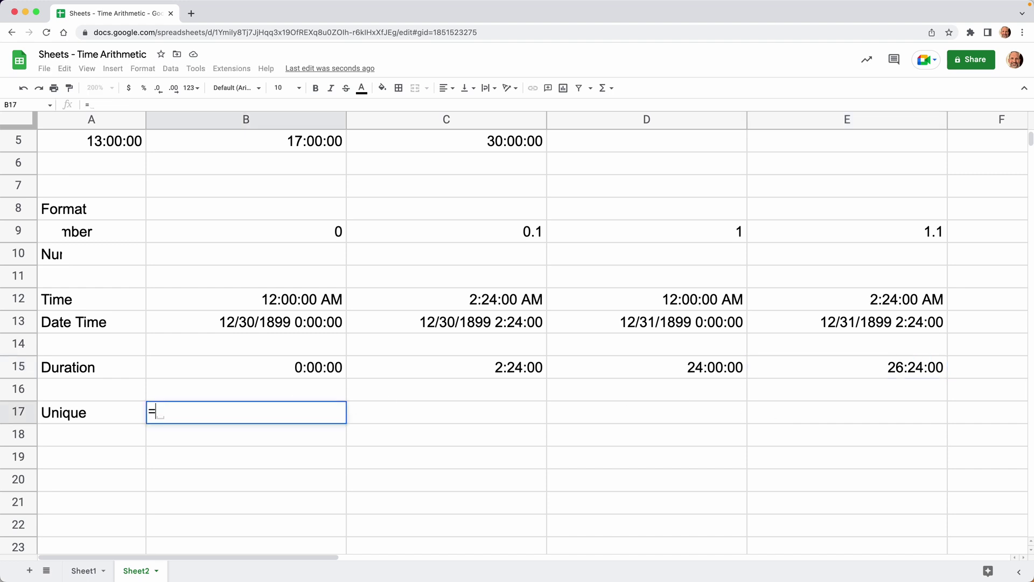
type("uniq")
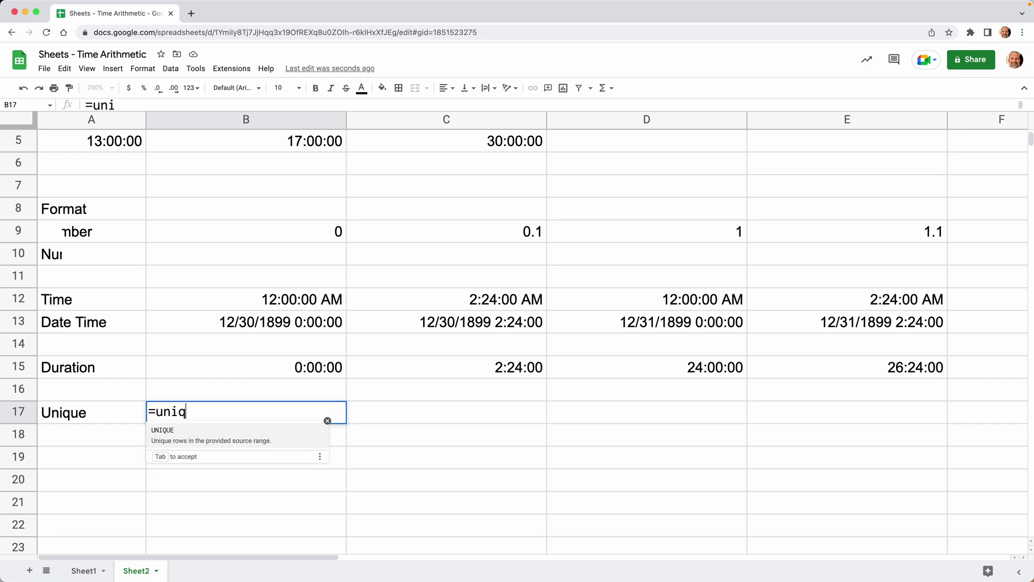
key("BackSpace")
key("BackSpace")
key("BackSpace")
key("BackSpace")
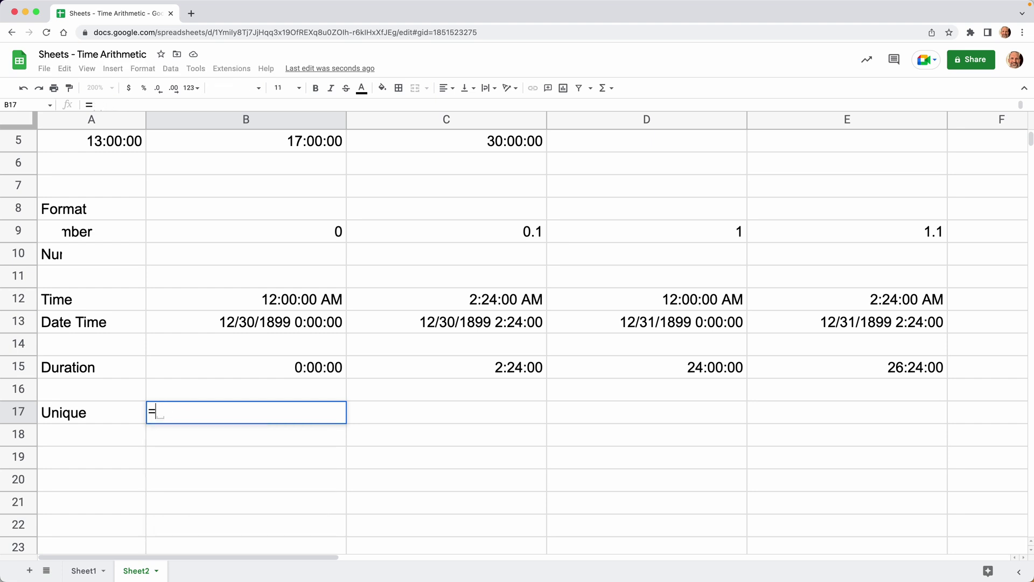
type("UNIQUE")
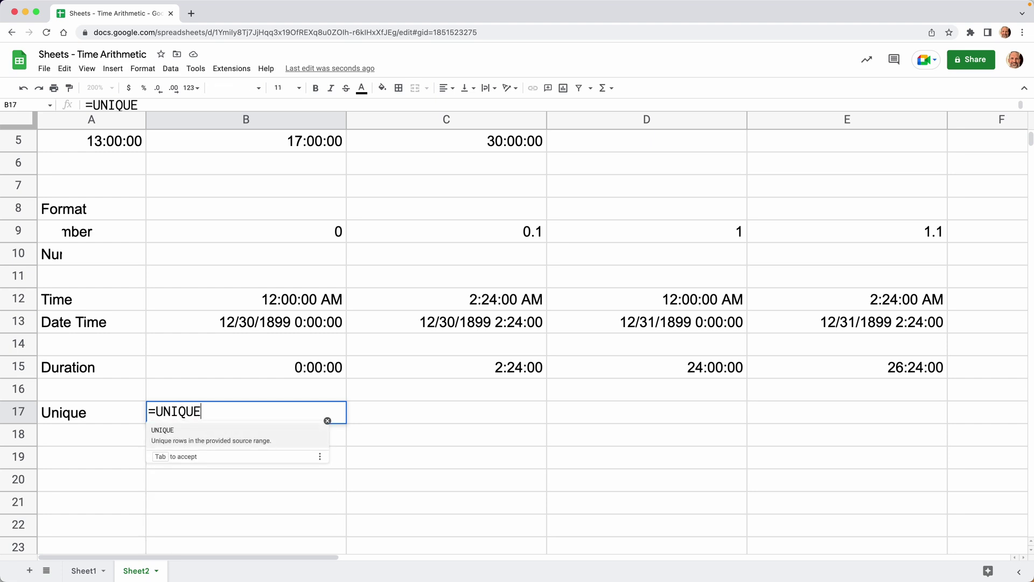
type("(")
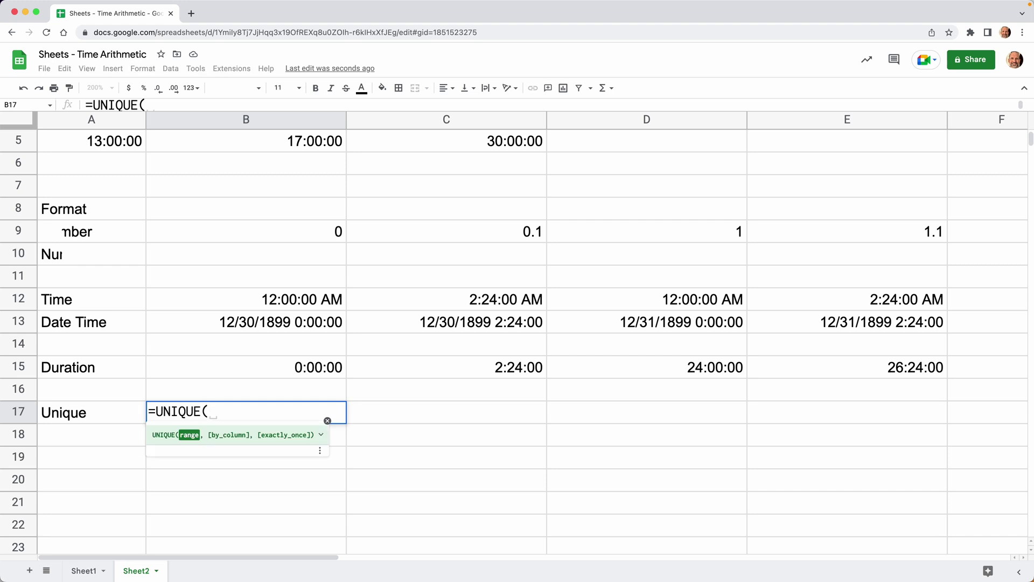
key("Up")
key("Up")
key("shift+Up")
key("shift+Up")
key("shift+Up")
key("shift+Up")
key("shift+Up")
key("shift+Up")
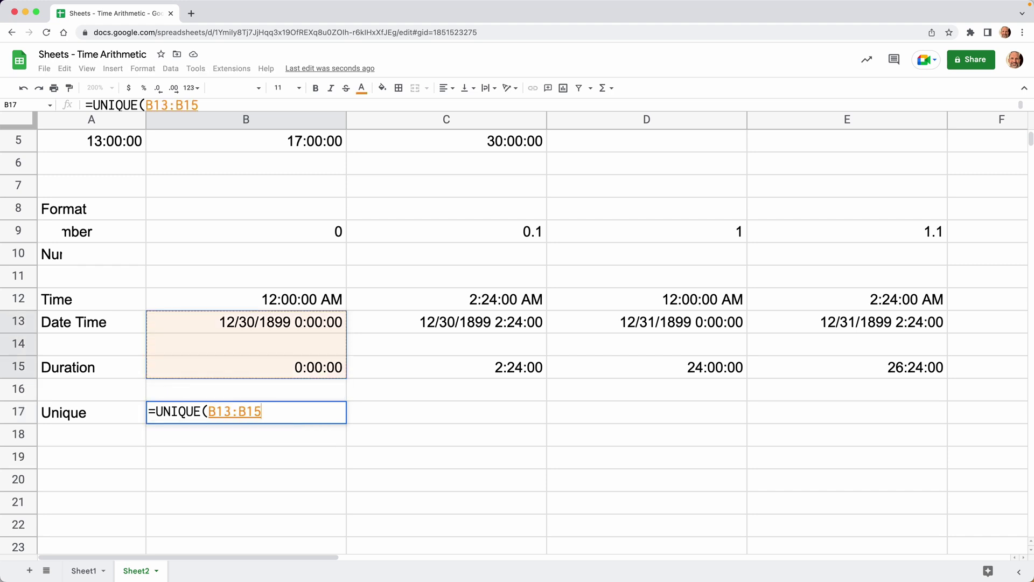
type(")")
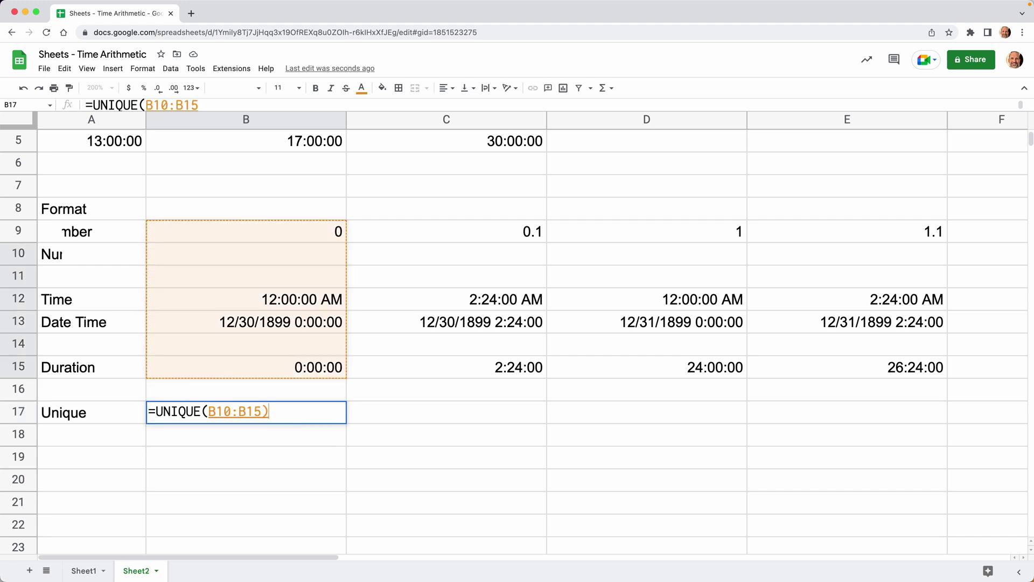
key("Return")
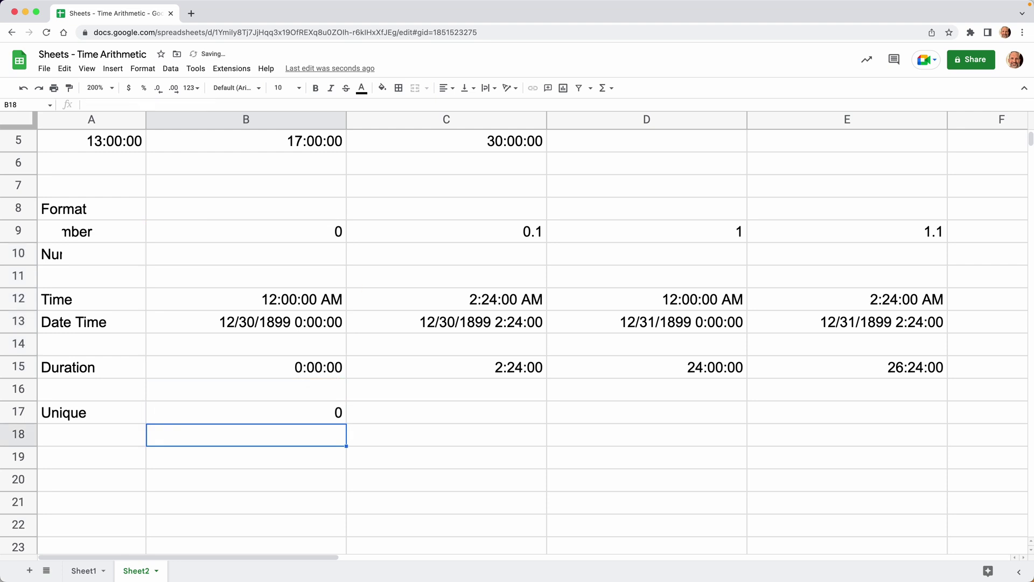
Copy the UNIQUE formula across C17:E17 and check each column's adjusted range.
left_click(247, 412)
key("ctrl+c")
left_click(447, 412)
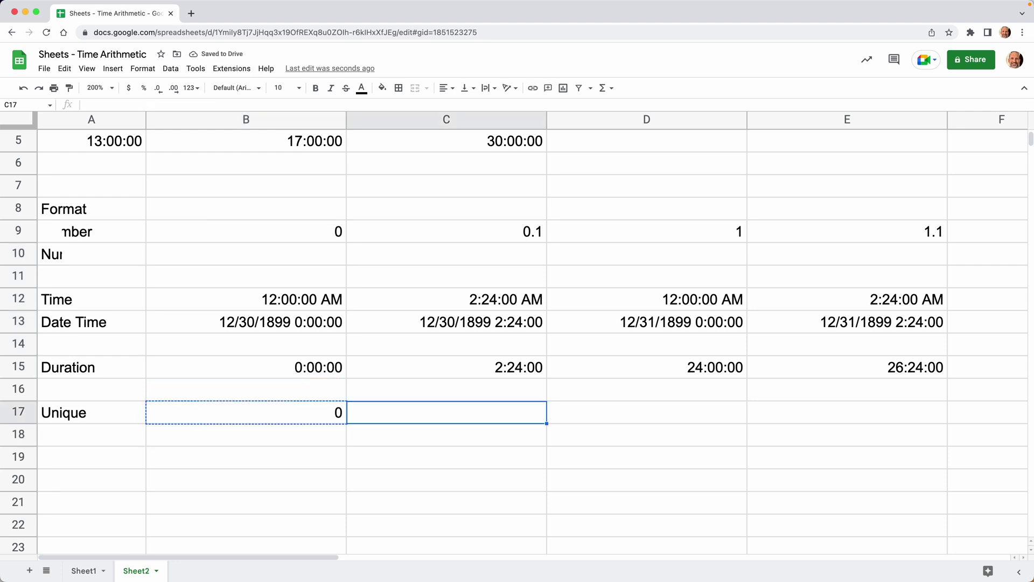
key("shift+Right")
key("shift+Right")
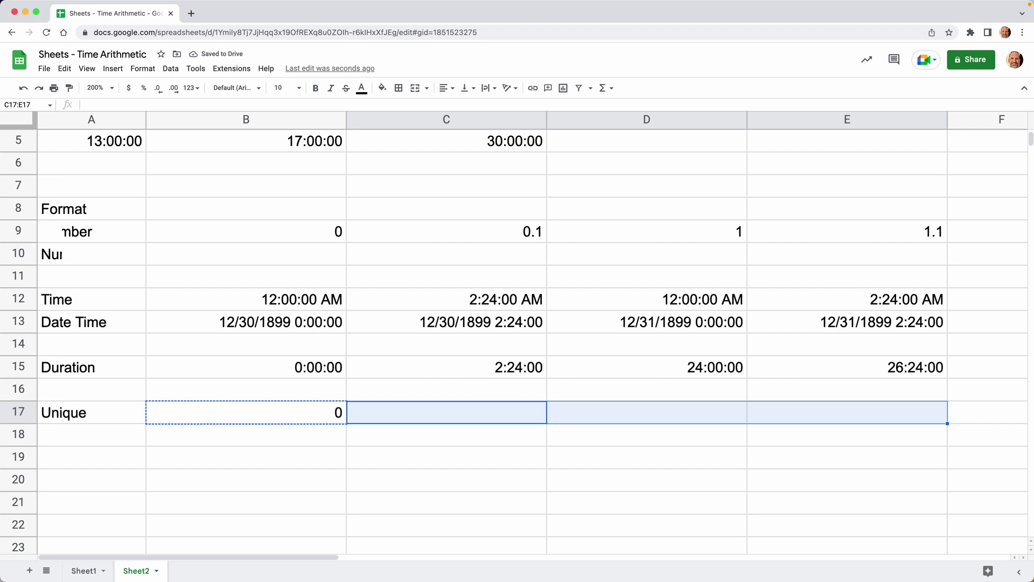
key("ctrl+v")
left_click(646, 412)
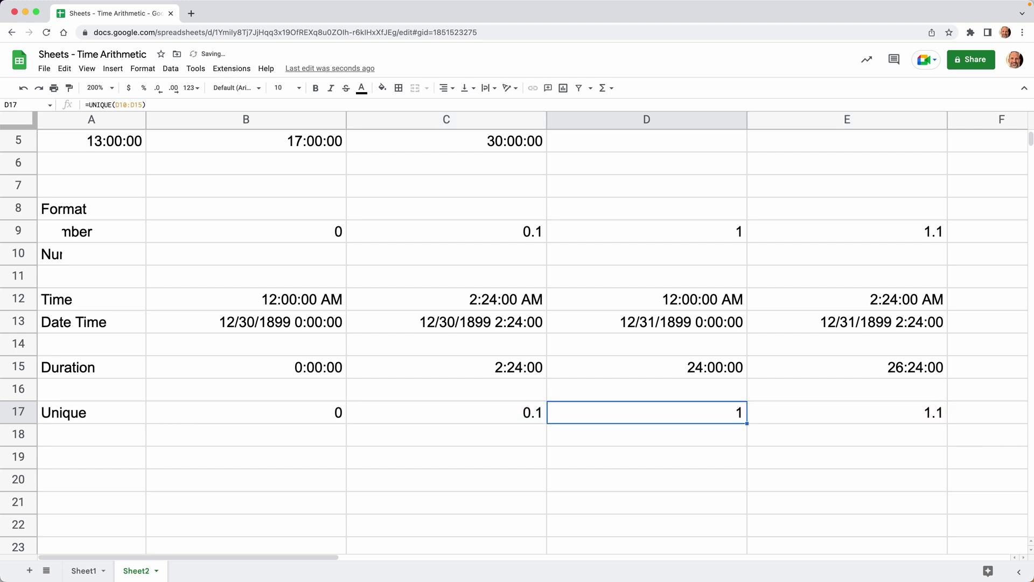
key("Right")
key("Left")
key("Left")
key("Left")
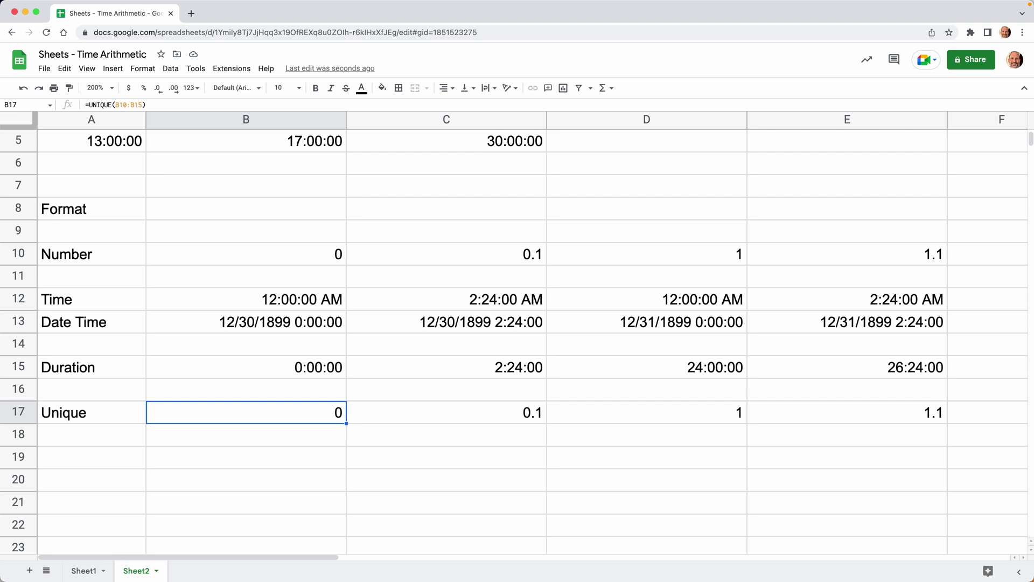
Enter the heading 'Subtract times' in A19 and make it italic and underlined.
left_click(140, 453)
scroll(140, 453, "down", 6)
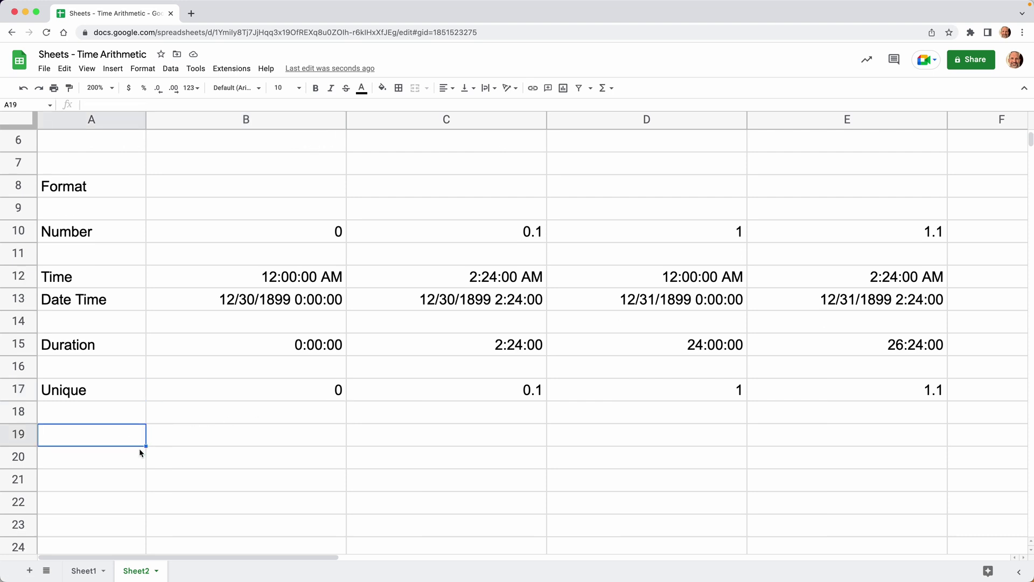
scroll(139, 453, "down", 1)
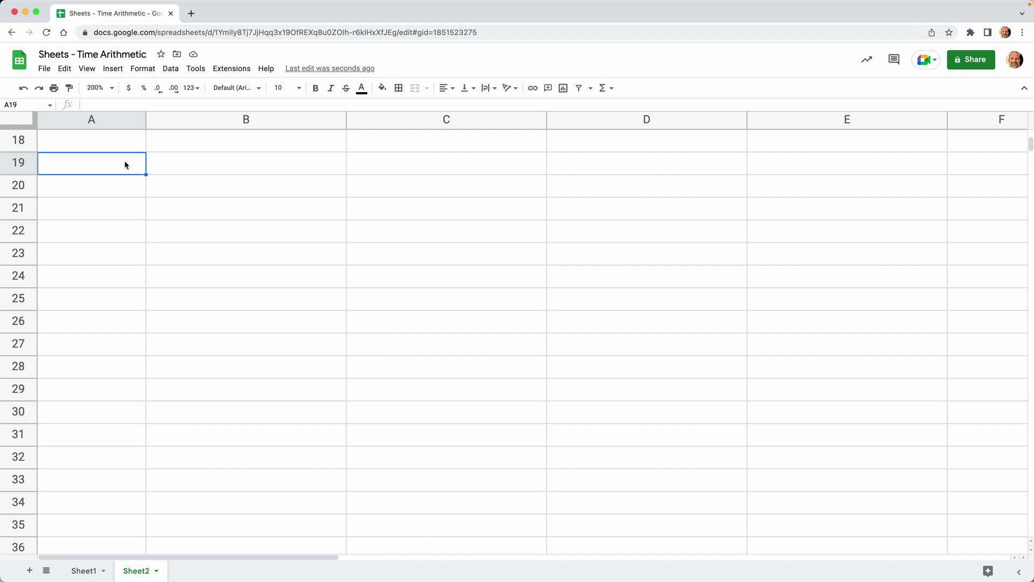
type("Subtra")
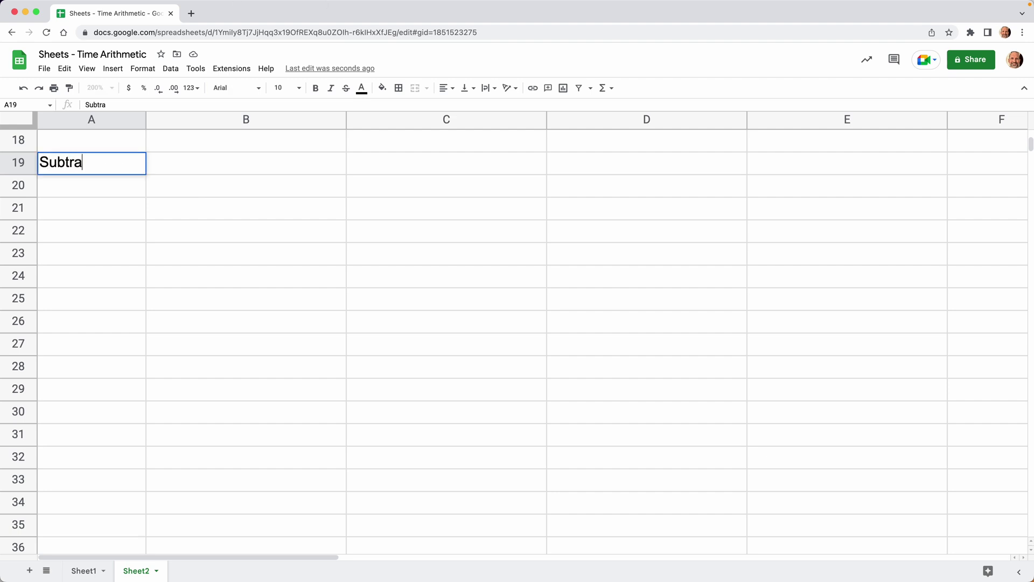
type("ct times")
key("Return")
left_click(91, 163)
key("super+i")
key("super+u")
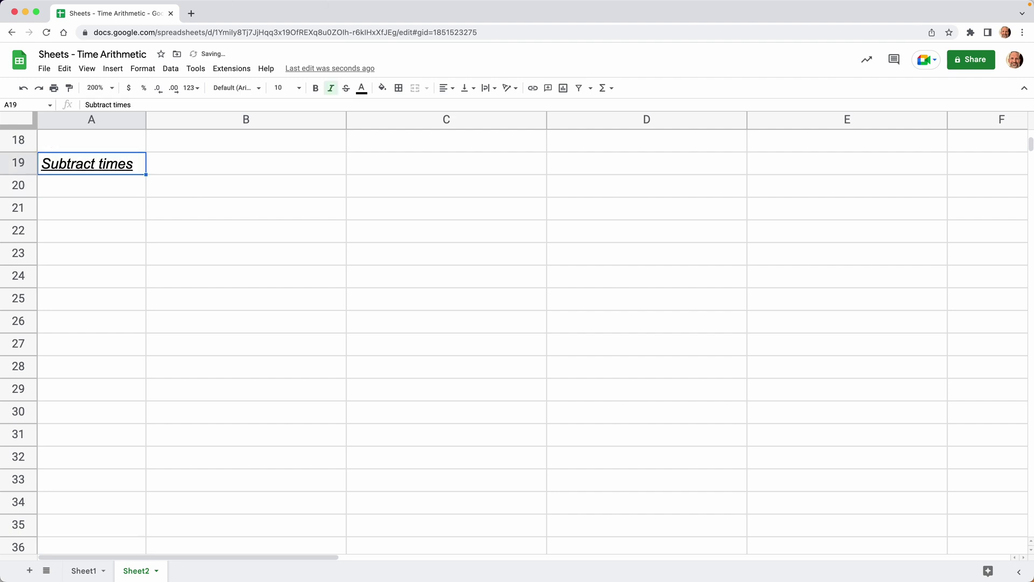
Label A21:C21 as Start Time, End Time and Duration.
left_click(91, 185)
left_click(91, 208)
type("Start ")
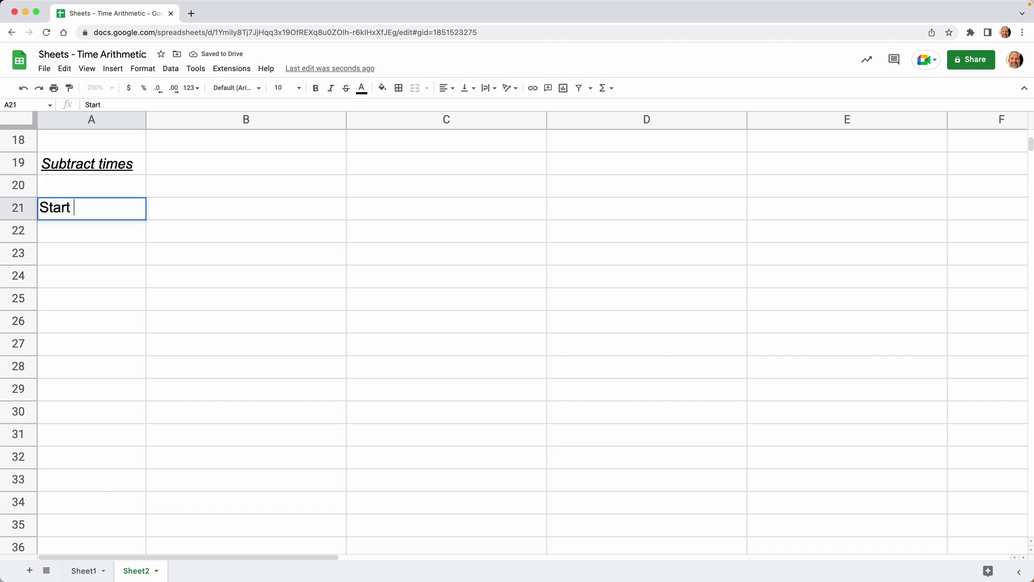
type("Time")
key("Tab")
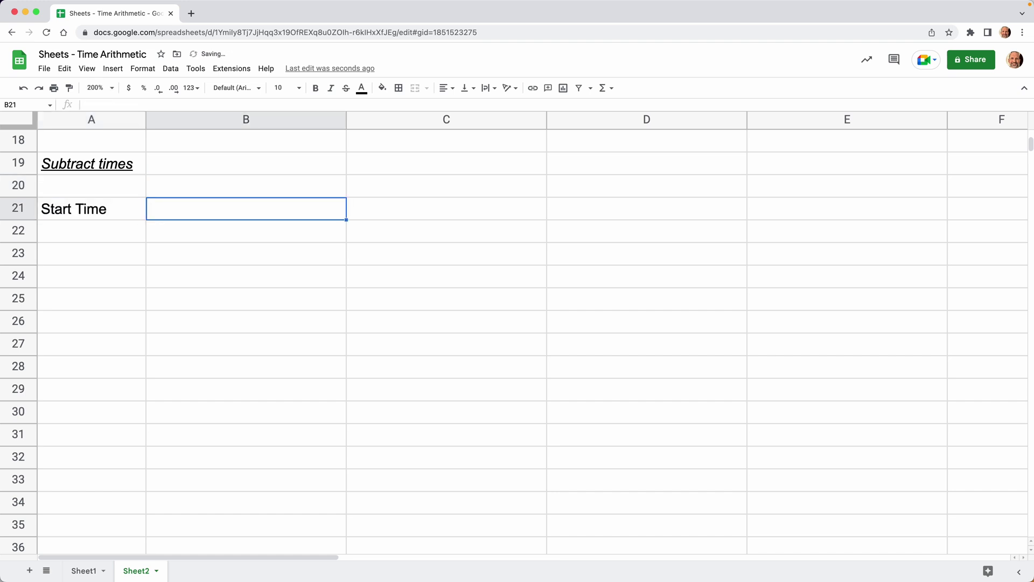
type("End Time")
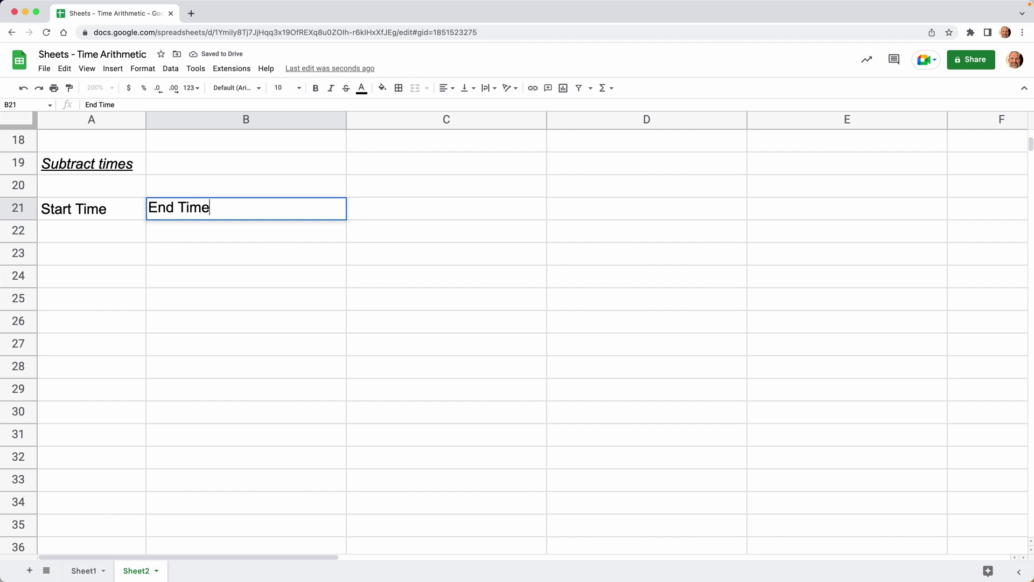
key("Tab")
type("Duration")
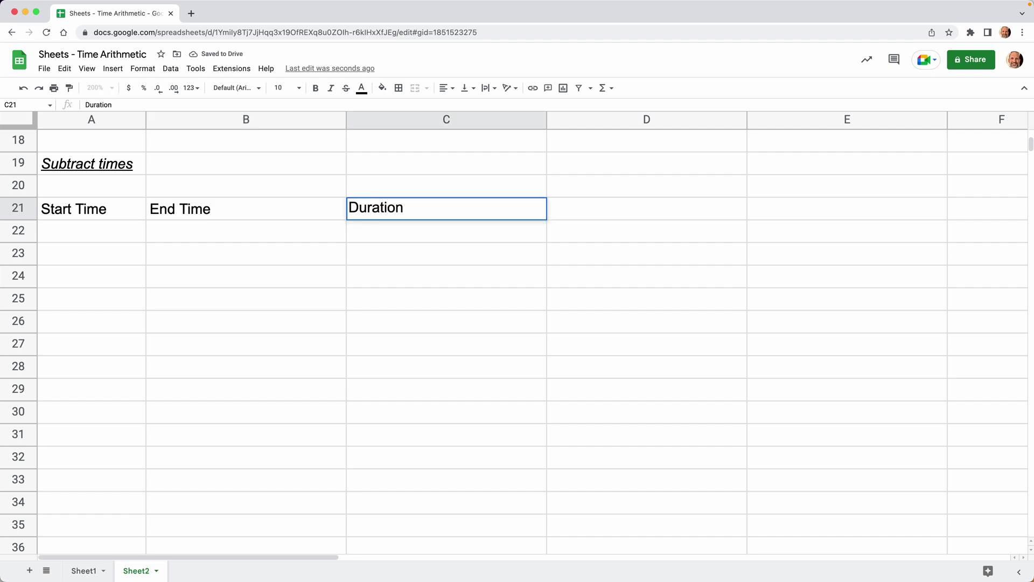
key("Return")
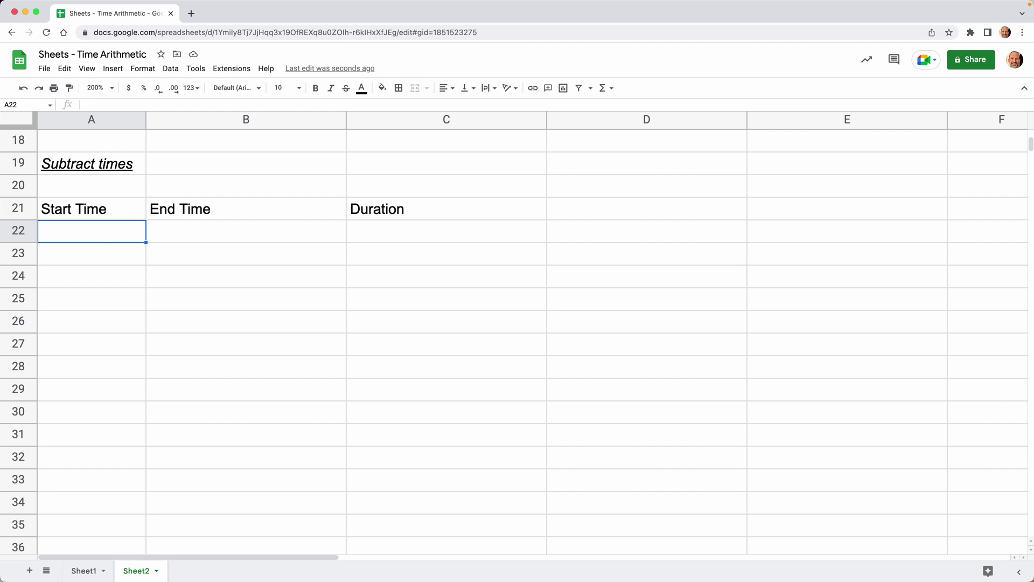
Enter 10am as the start time in A22 and 3:00 in B22.
type("10am")
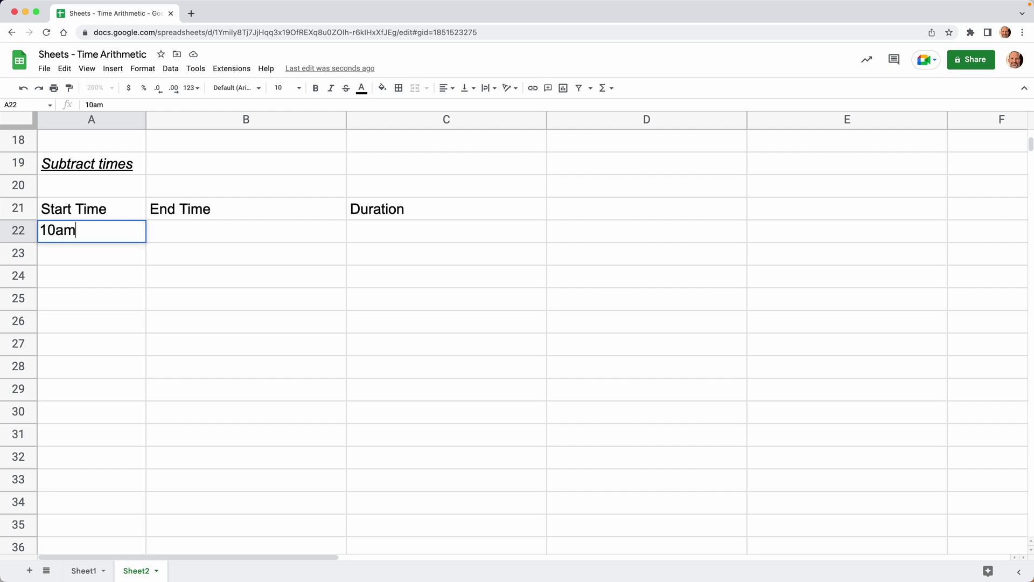
key("Tab")
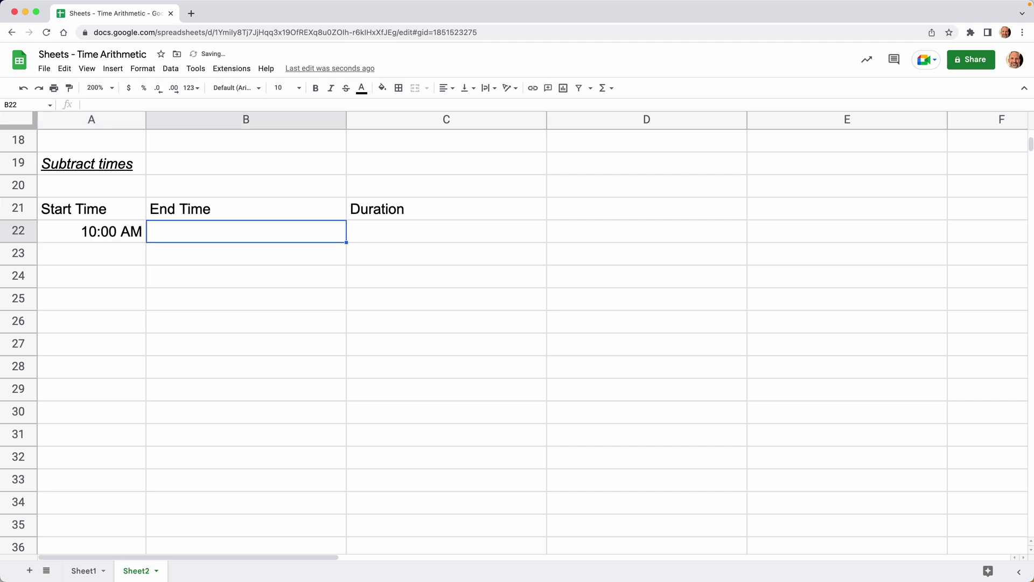
left_click(121, 227)
left_click(162, 229)
type("3 pm")
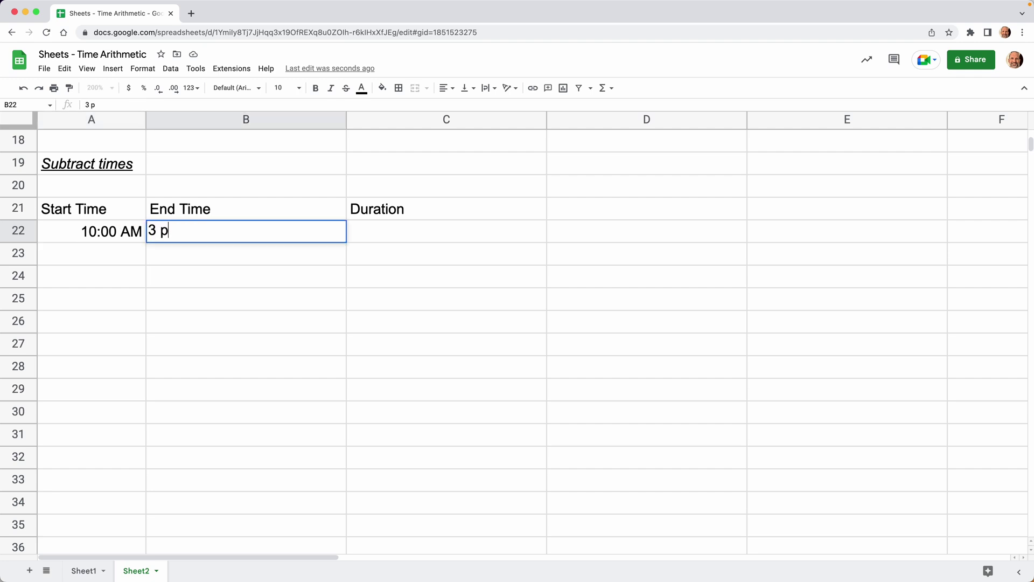
key("BackSpace")
key("BackSpace")
key("BackSpace")
type(":00")
key("Return")
left_click(247, 231)
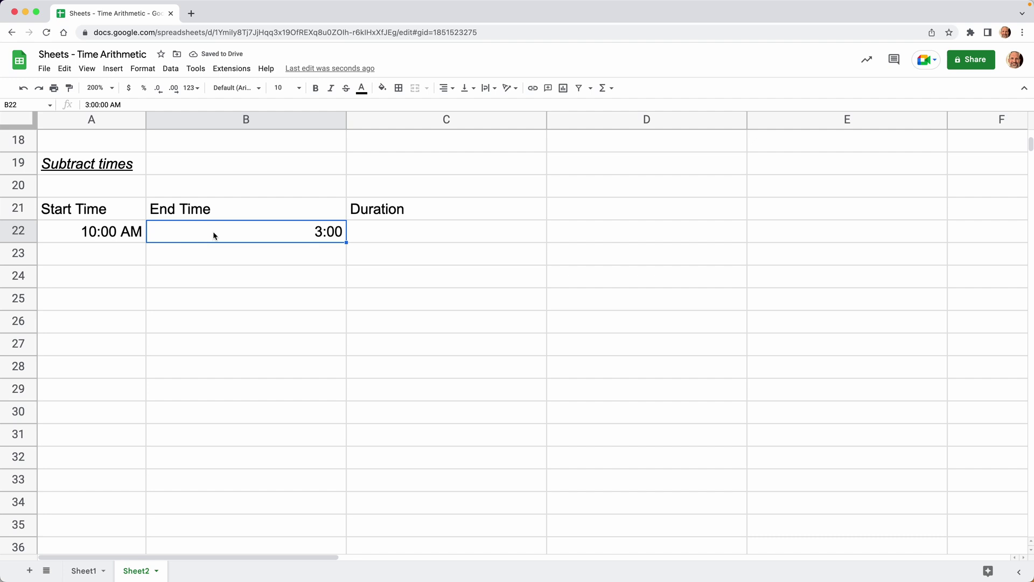
Paint A22's time format onto B22 and change the end time to 15:00 (3:00 PM).
left_click(124, 232)
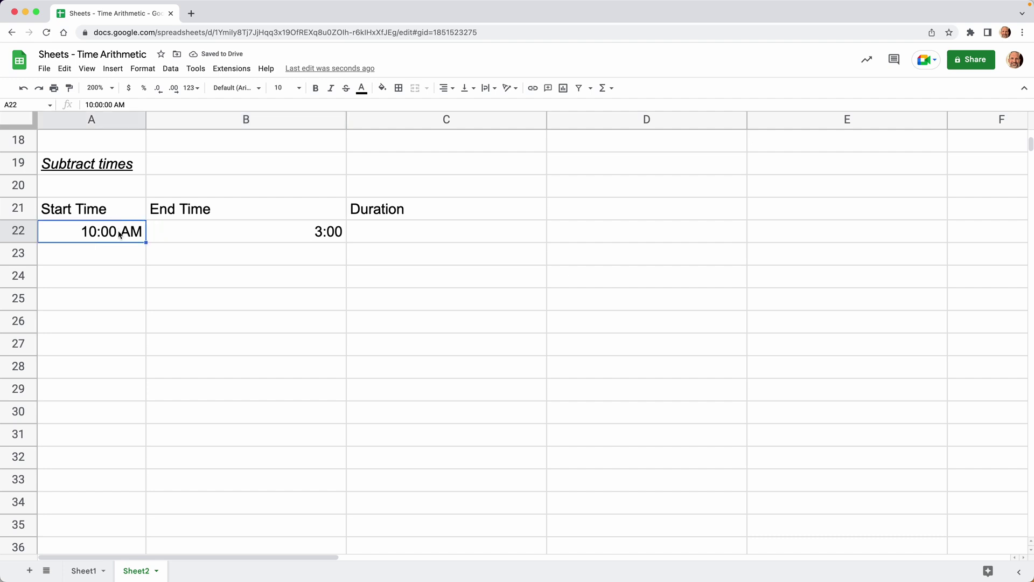
left_click(69, 88)
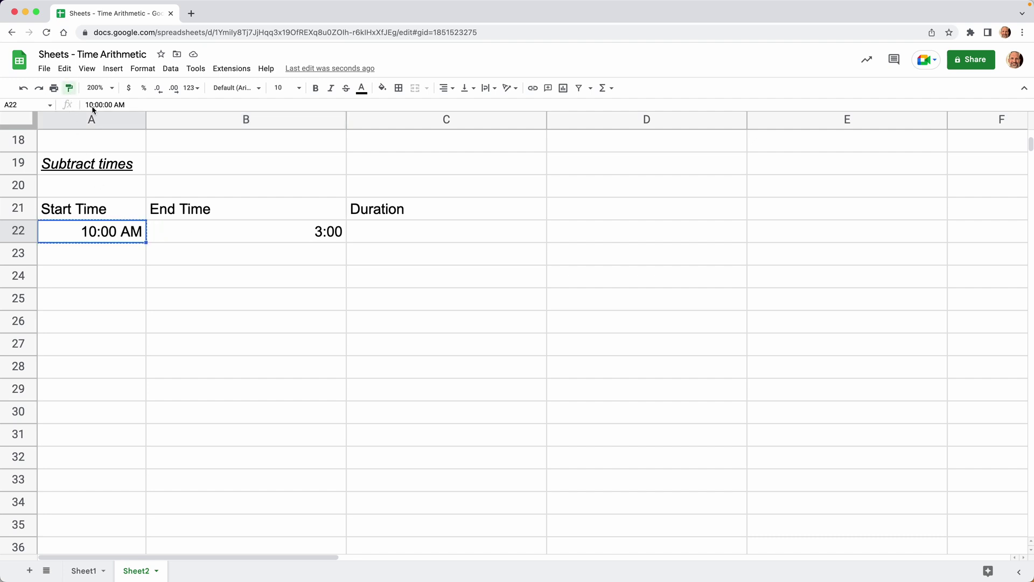
left_click(209, 233)
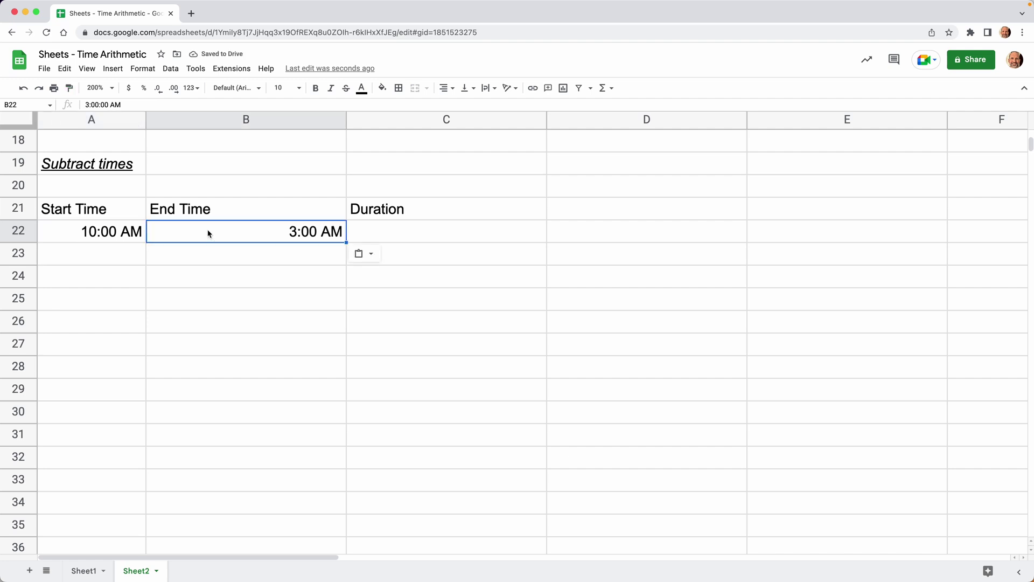
double_click(209, 233)
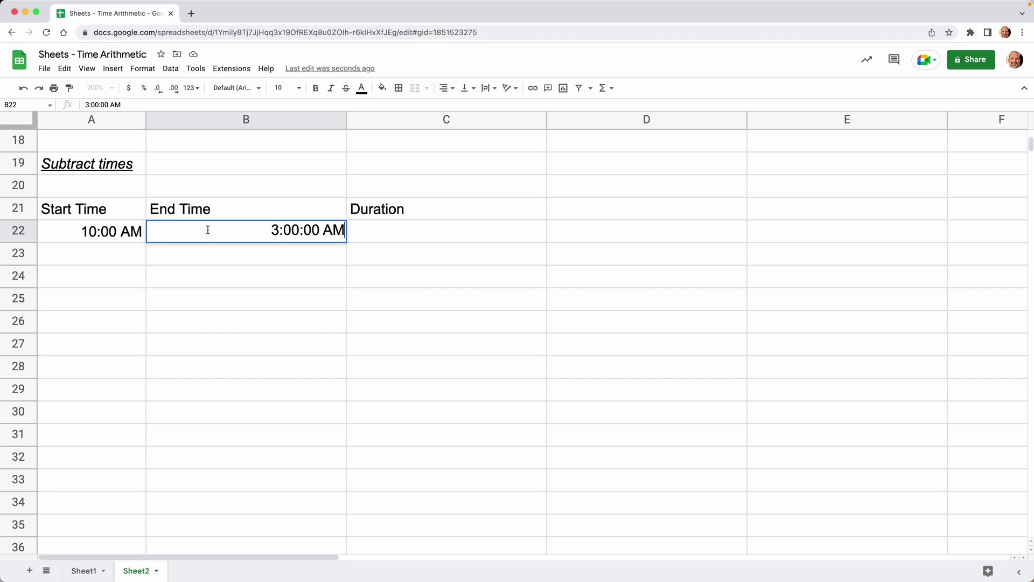
left_click(275, 231)
left_click(324, 231)
left_click(343, 230)
key("BackSpace")
key("BackSpace")
key("BackSpace")
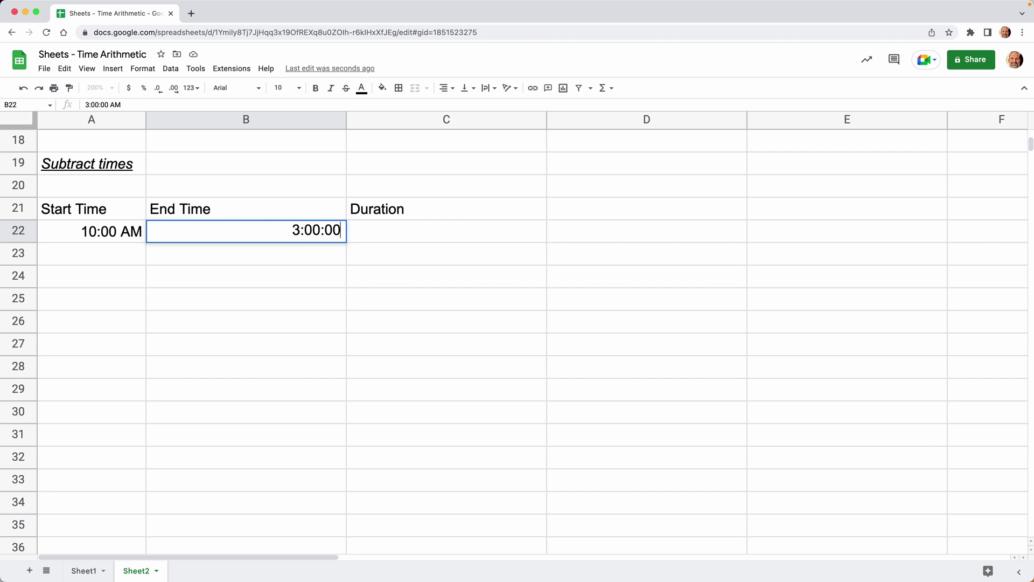
key("Left")
key("Left")
key("Left")
key("shift+Left")
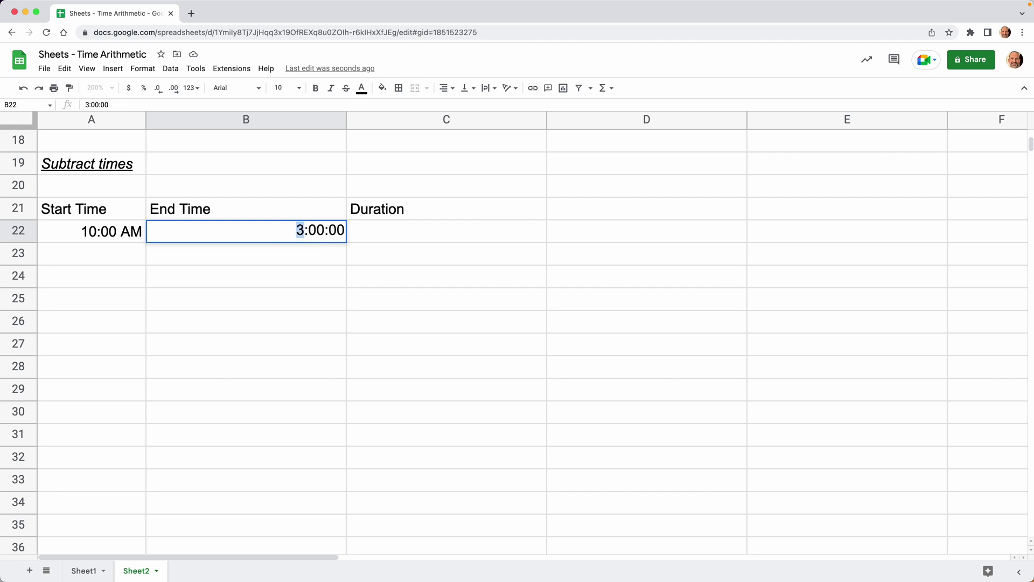
type("15")
key("Return")
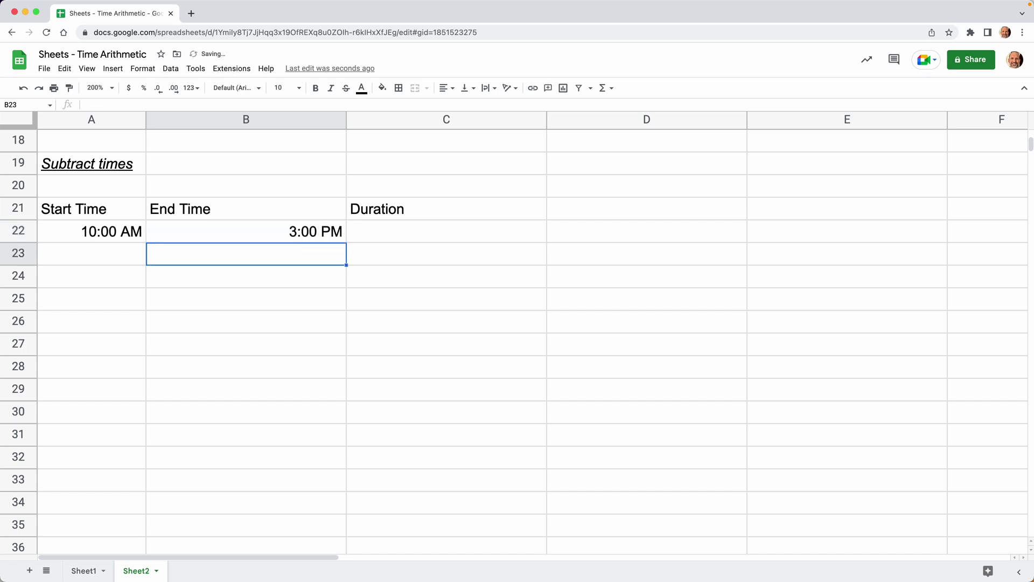
left_click(428, 232)
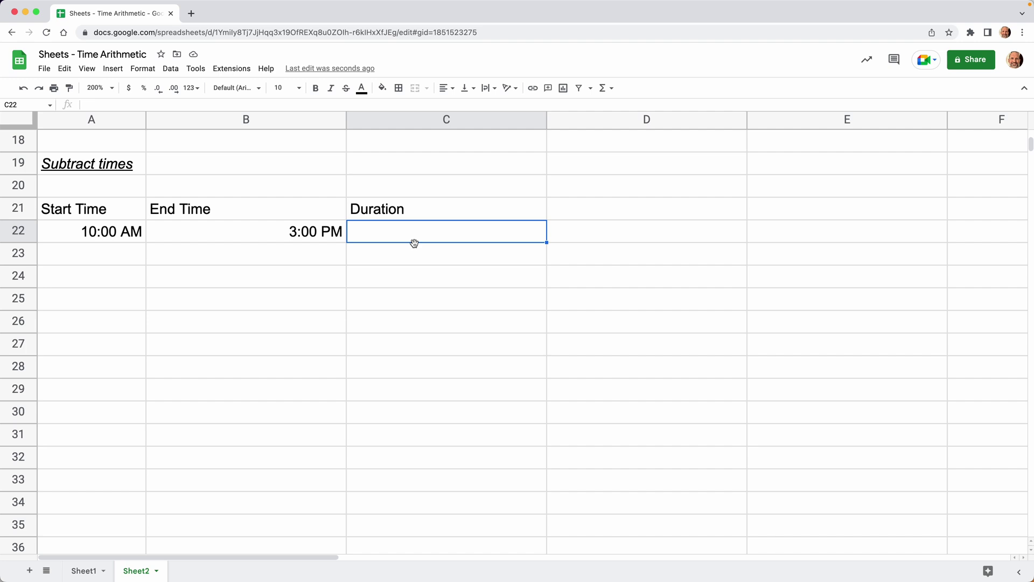
Enter =B22-A22 in C22 and format it as a Duration showing 5:00:00.
type("=")
key("Left")
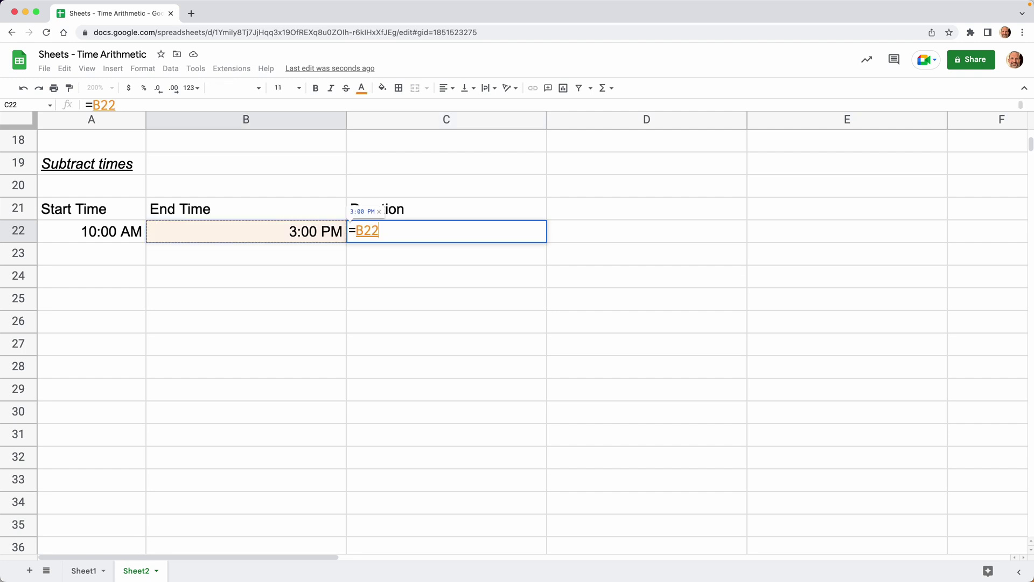
type("-")
key("Left")
key("Left")
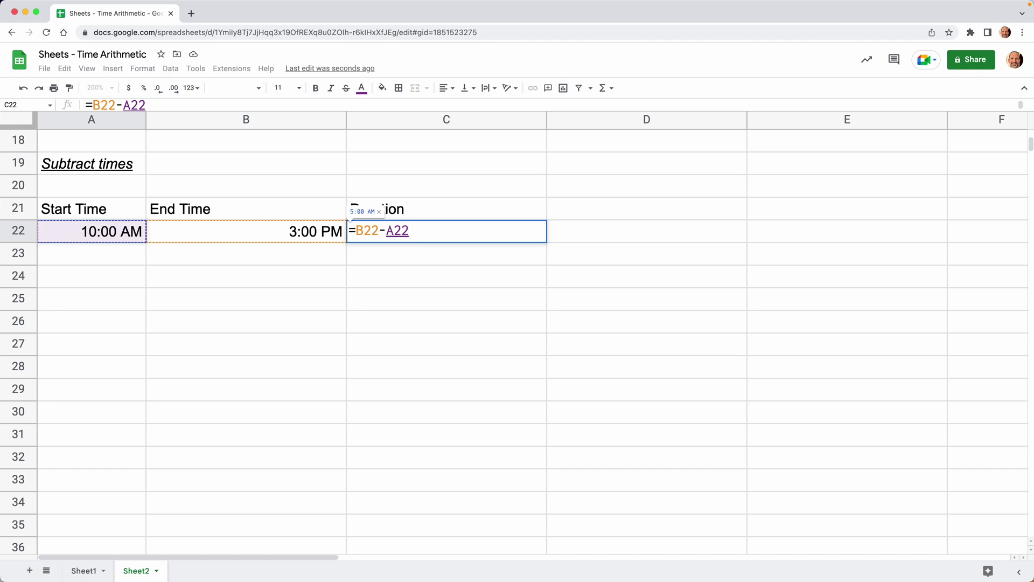
key("Return")
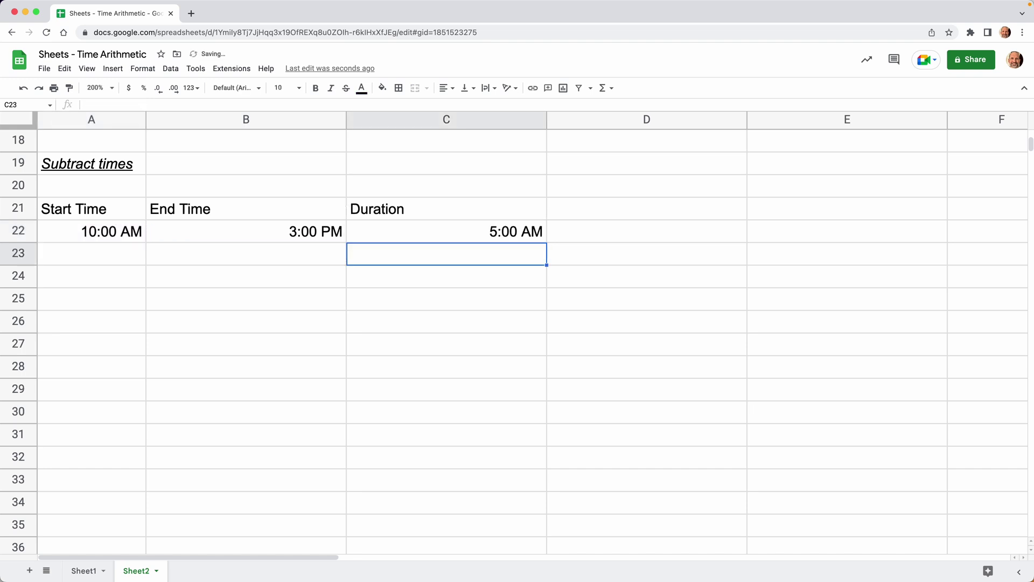
left_click(445, 240)
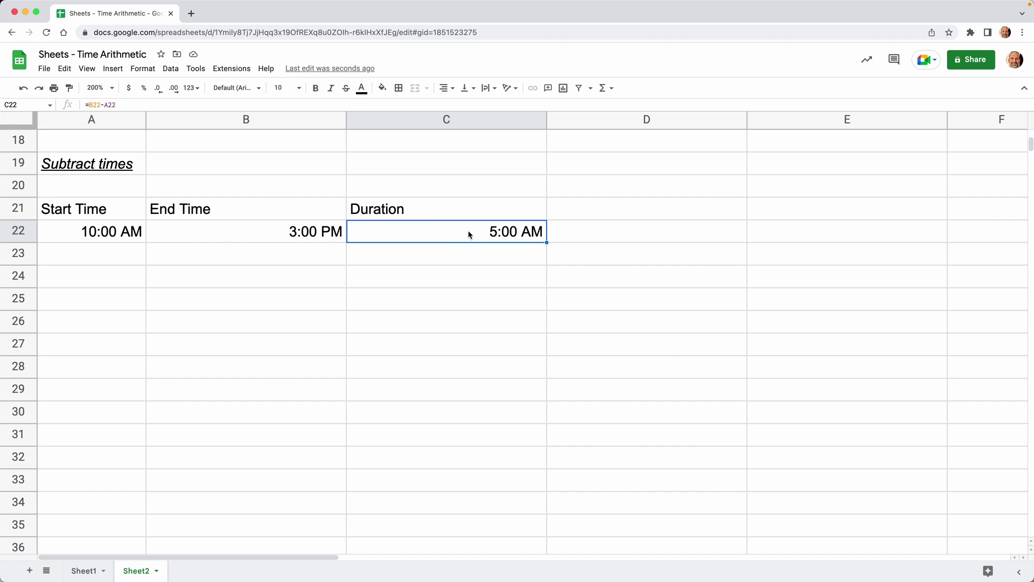
left_click(150, 71)
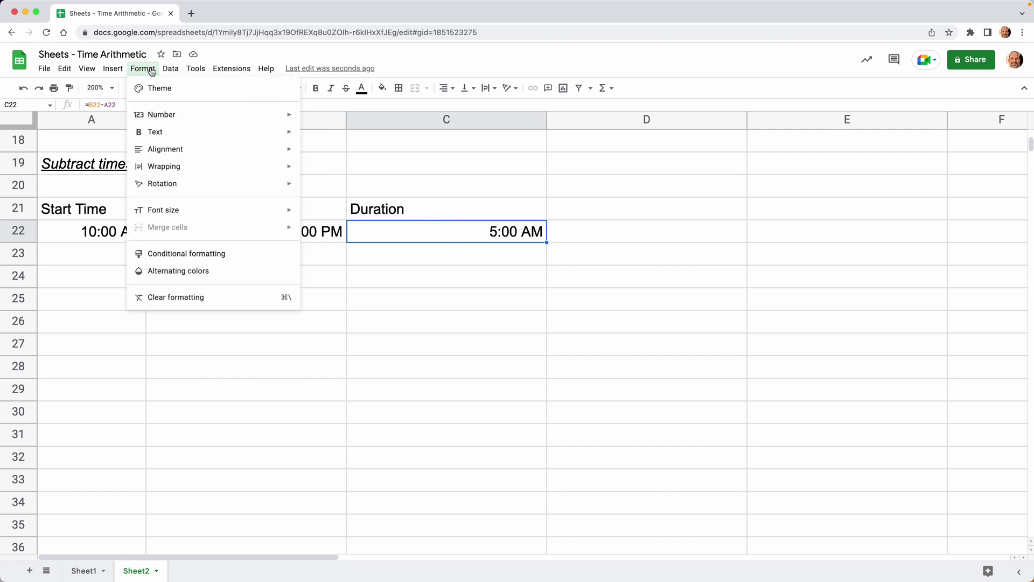
mouse_move(240, 115)
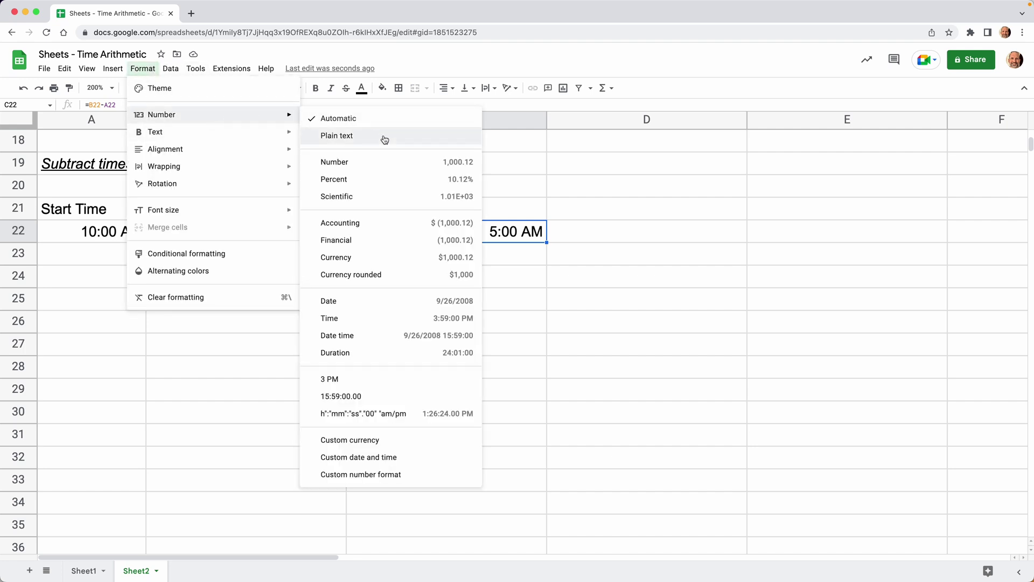
left_click(422, 353)
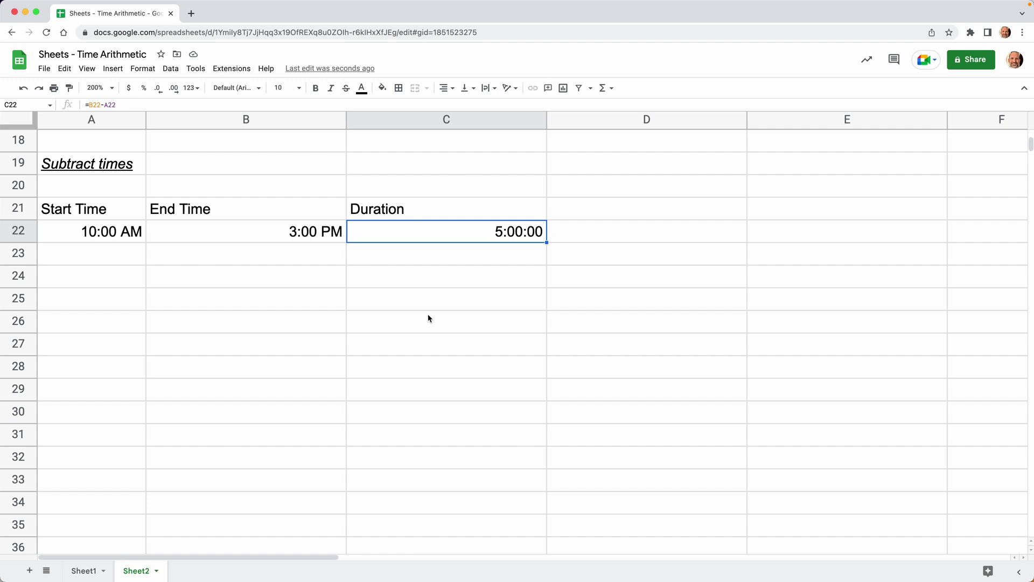
Finish the 'Multiply Times' heading in A24 and make it italic and underlined.
type("t")
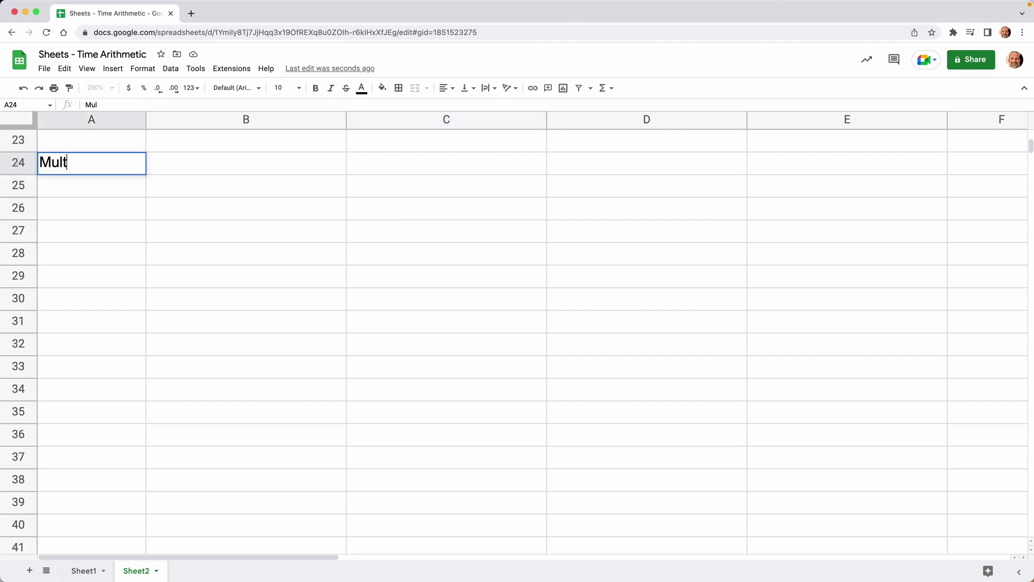
type("iply Times")
key("Return")
key("Up")
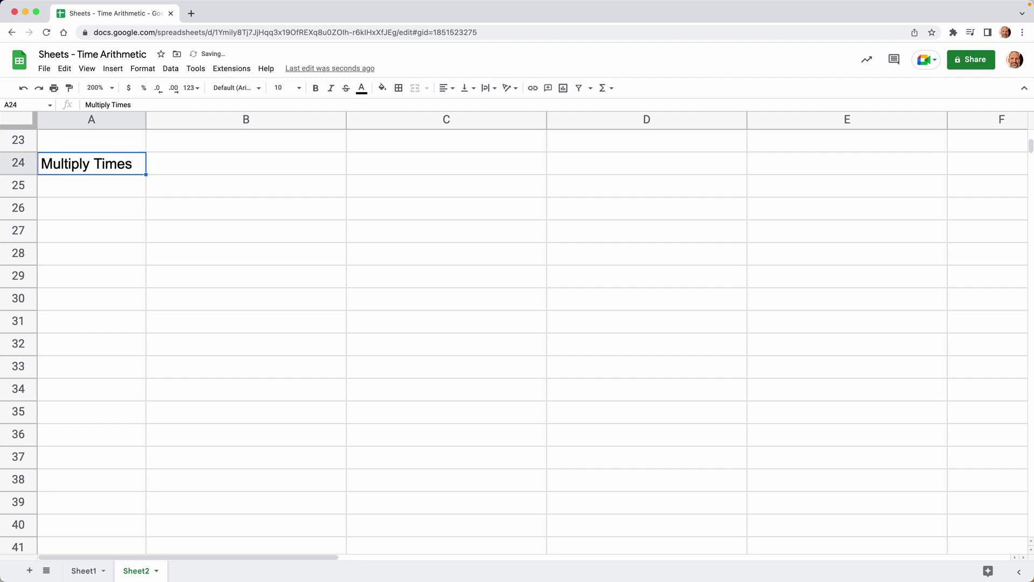
key("super+u")
key("super+i")
key("Down")
key("Down")
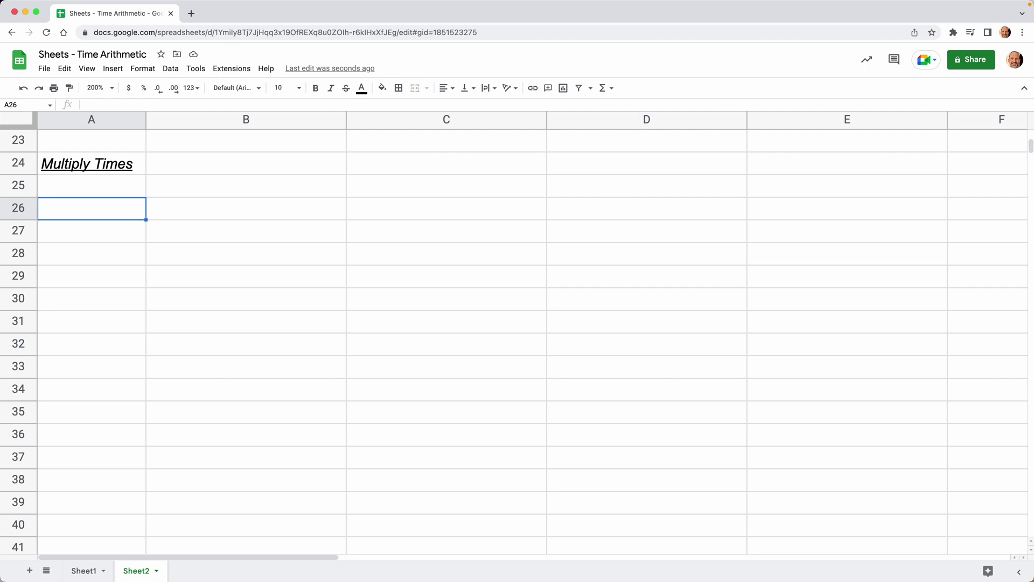
Enter the Time label in A26 and 3:00 in B26, formatted as a Duration.
type("Time")
key("Tab")
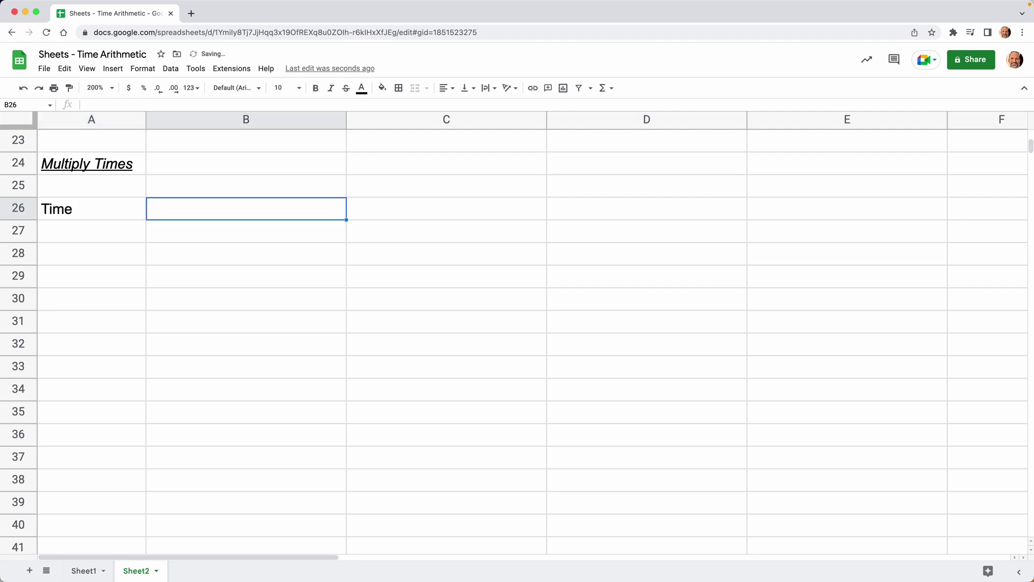
type("3:")
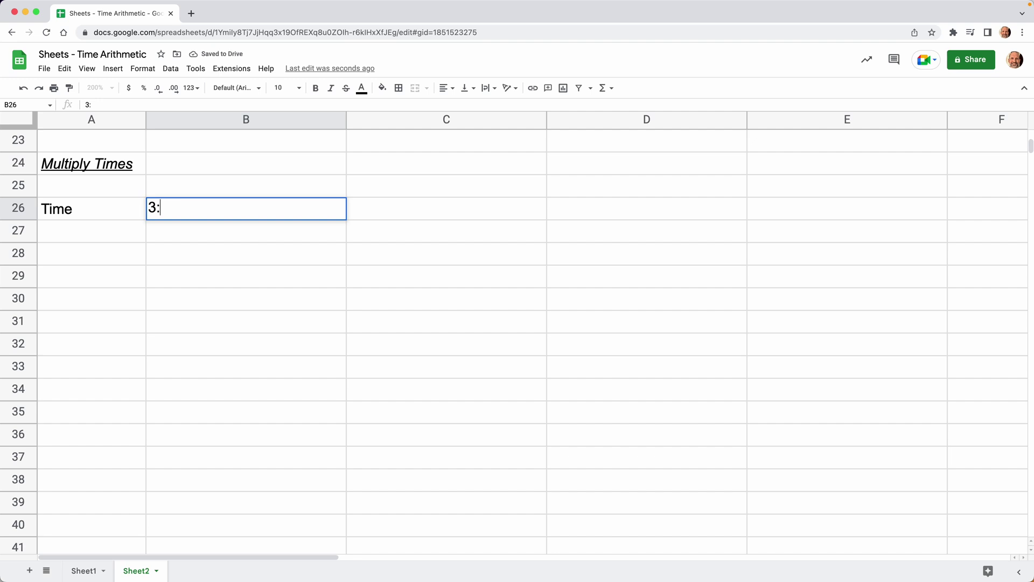
type("00")
key("Return")
left_click(92, 208)
key("Right")
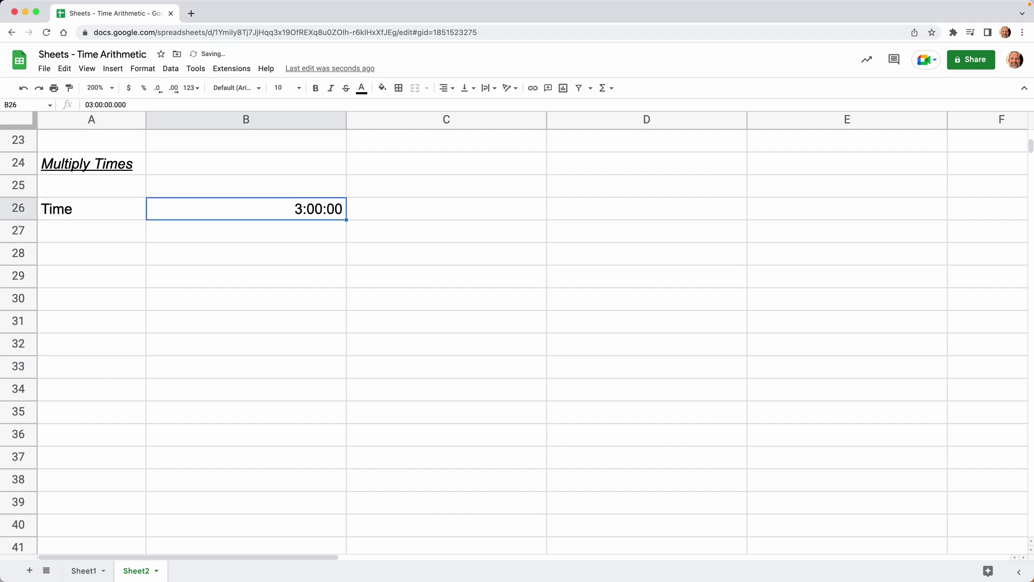
left_click(154, 72)
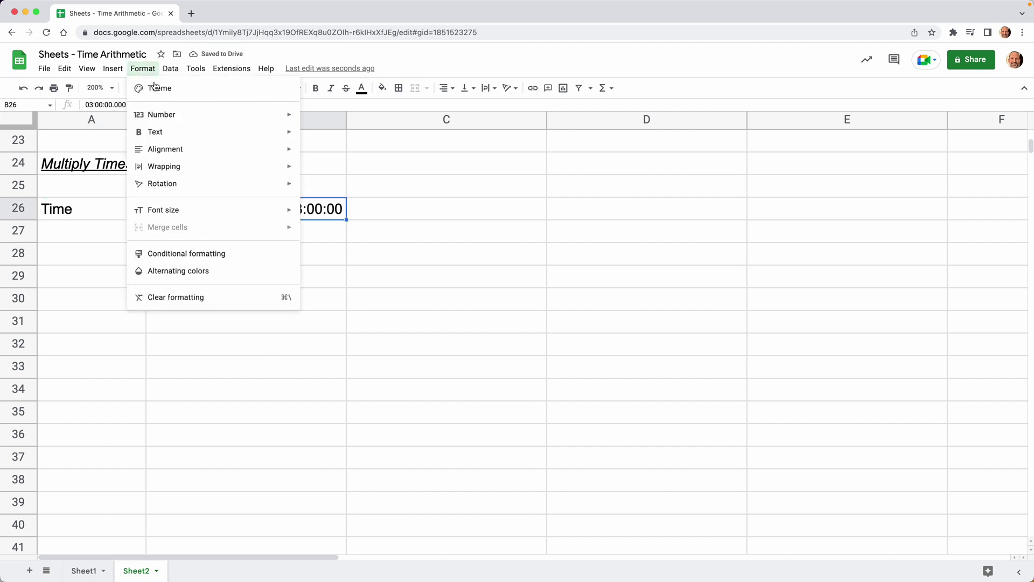
mouse_move(280, 116)
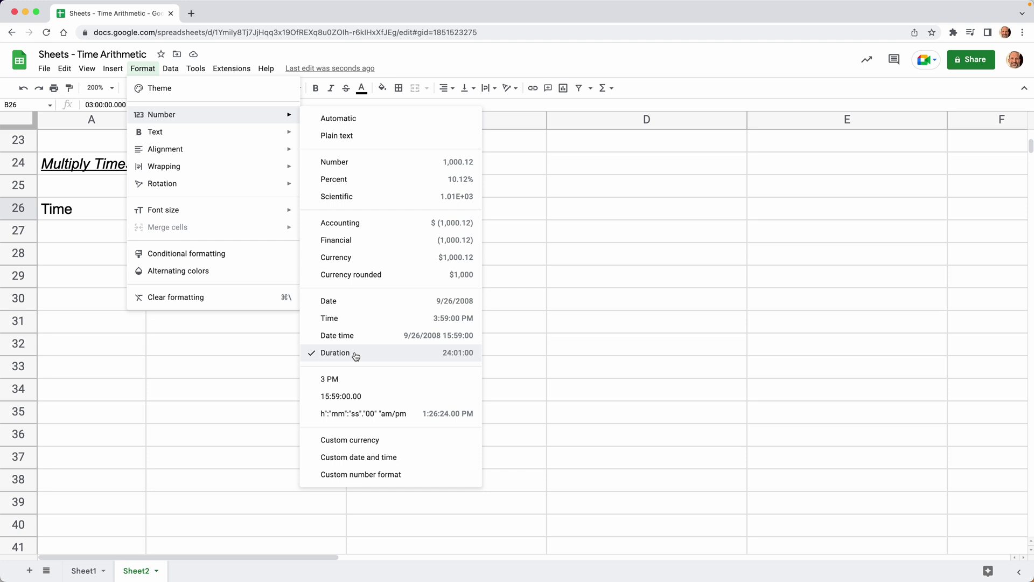
left_click(327, 353)
left_click(176, 351)
left_click(109, 240)
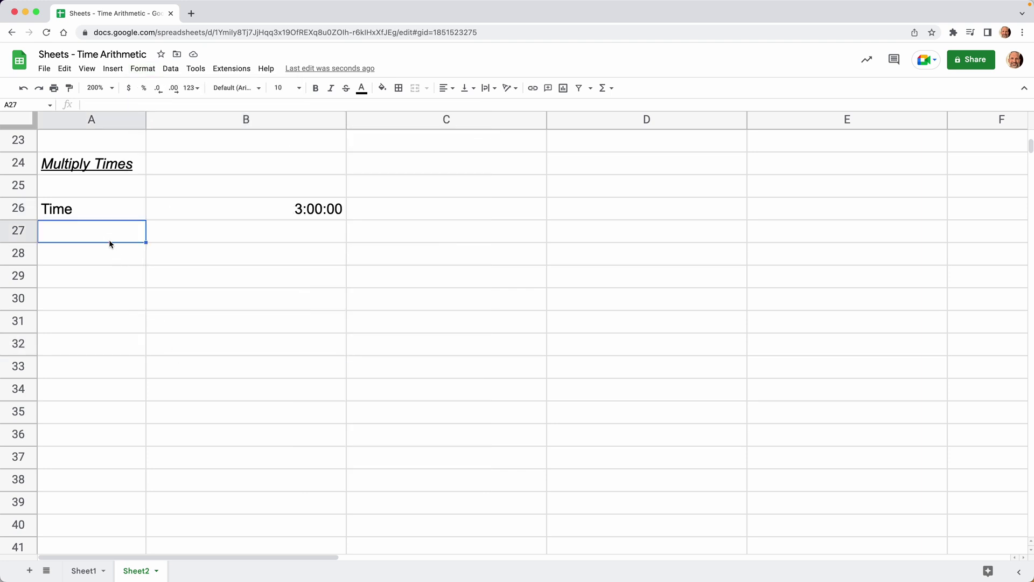
Add the Multiplier label in A27 with the value 17 in B27.
type("Multiplier")
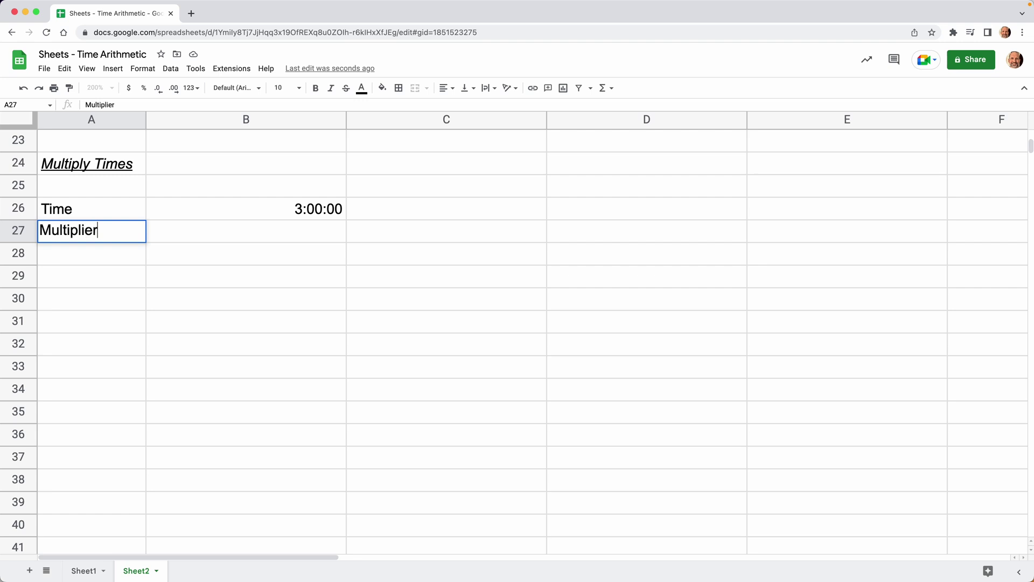
key("Tab")
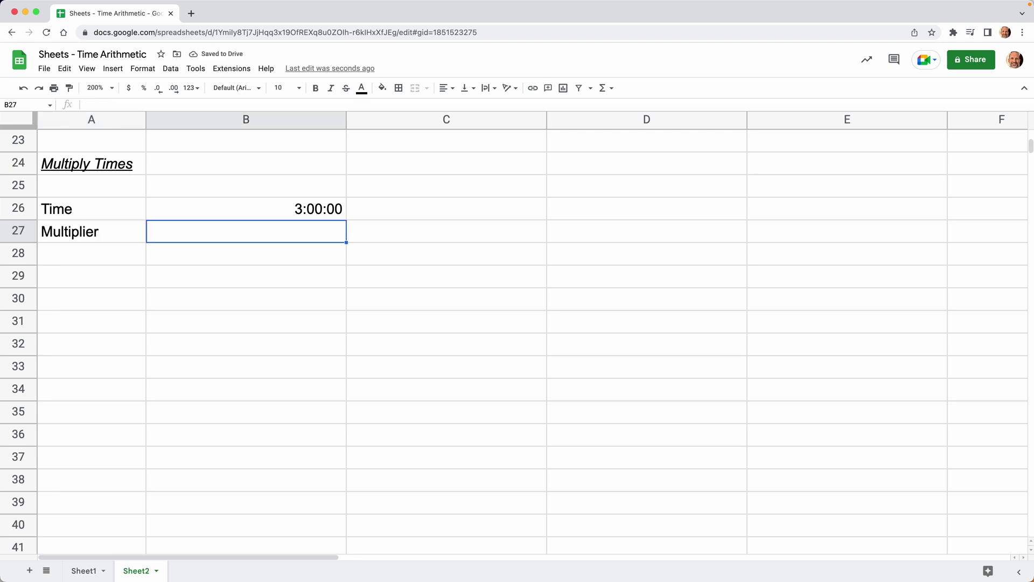
type("17")
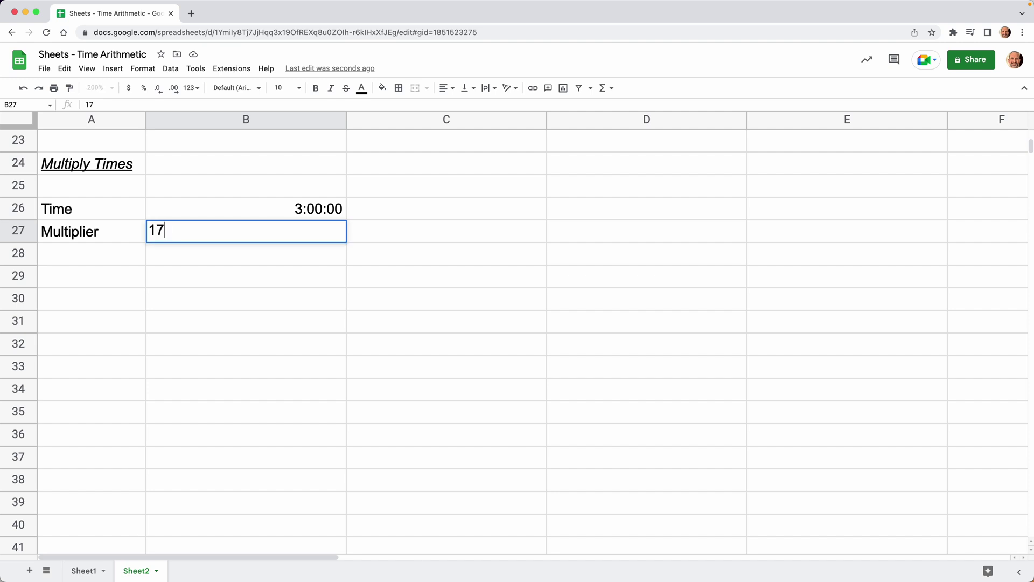
type(":00:00")
key("BackSpace")
key("BackSpace")
key("BackSpace")
key("BackSpace")
key("BackSpace")
key("BackSpace")
key("Tab")
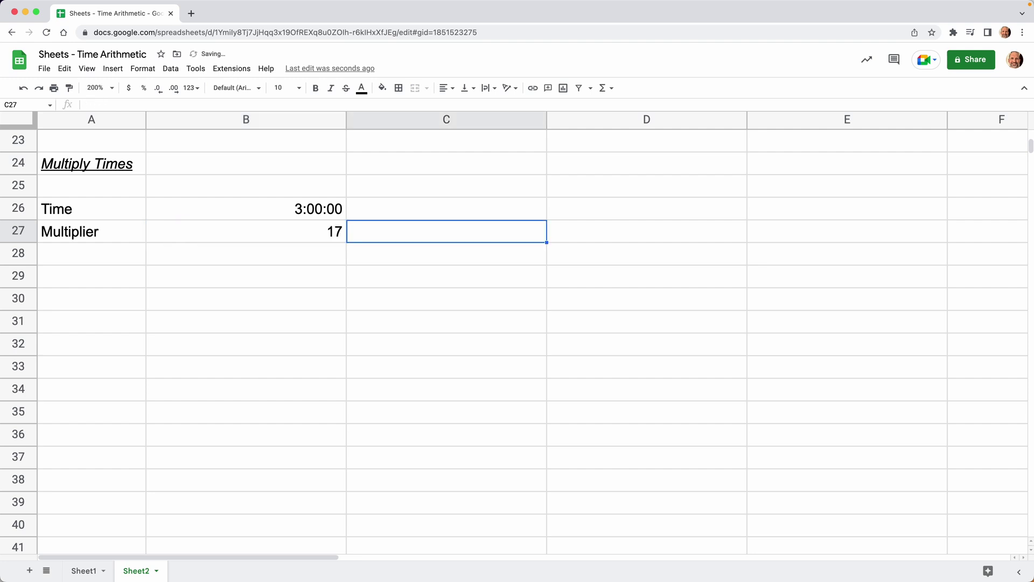
key("Return")
Label A28 Product and enter =B26*B27 in B28.
left_click(91, 253)
type("Pro")
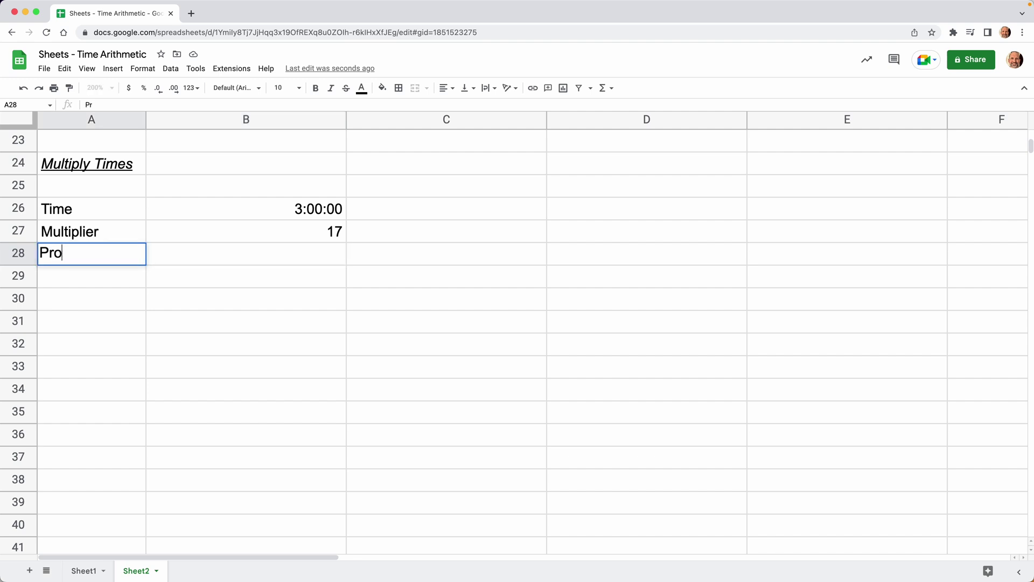
type("duct")
key("Tab")
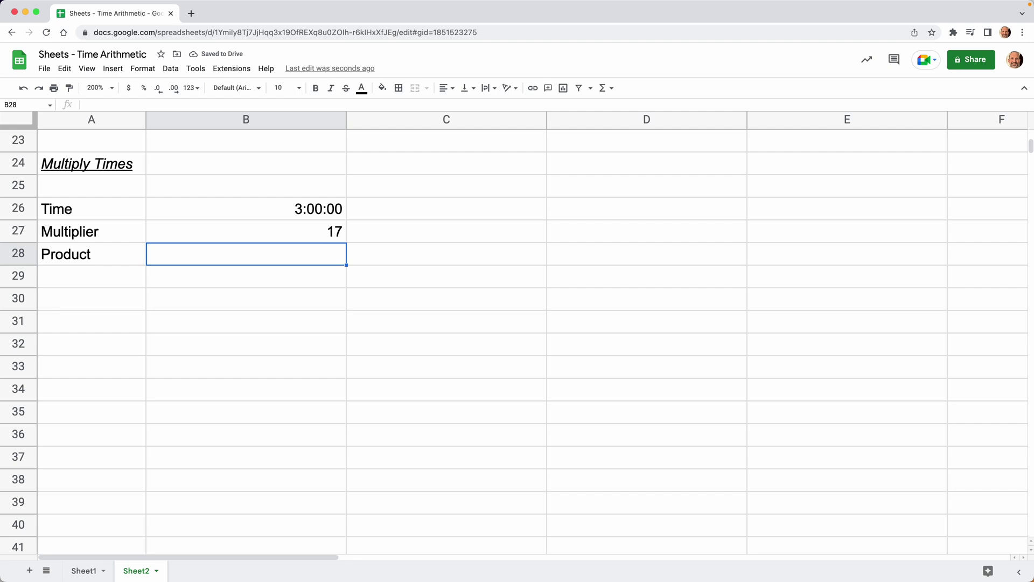
type("=")
key("Up")
key("Up")
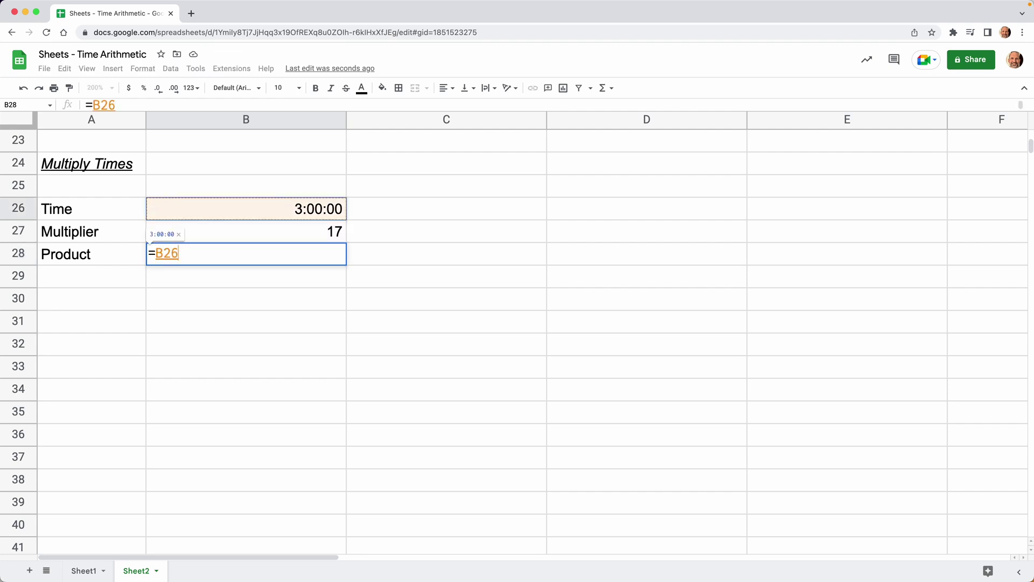
type("*")
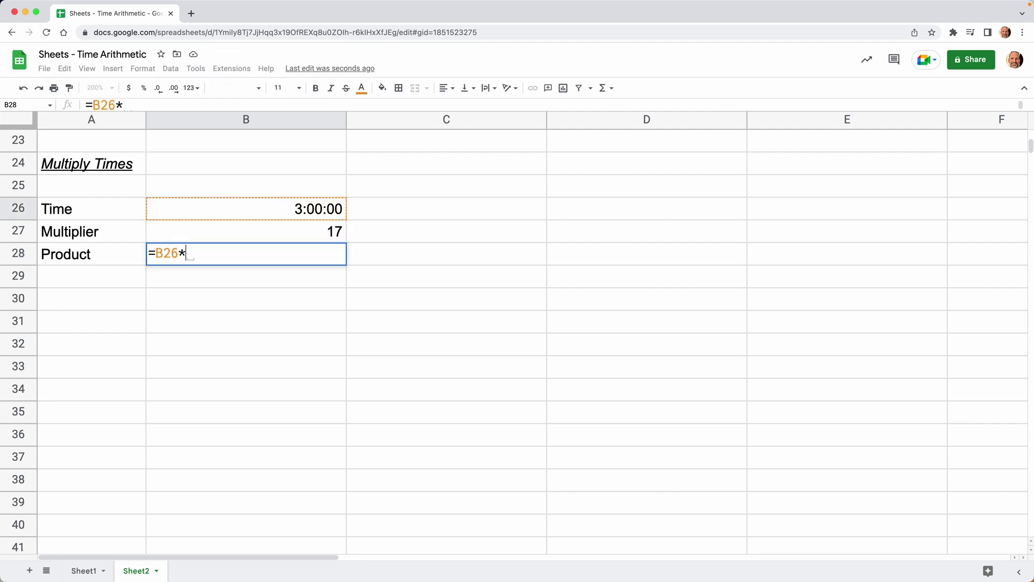
key("Up")
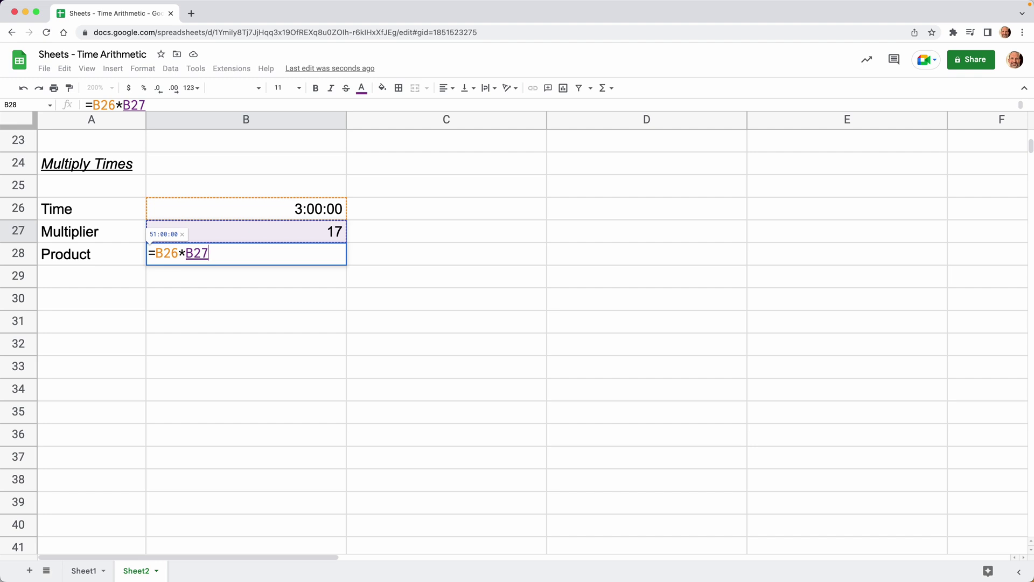
key("Return")
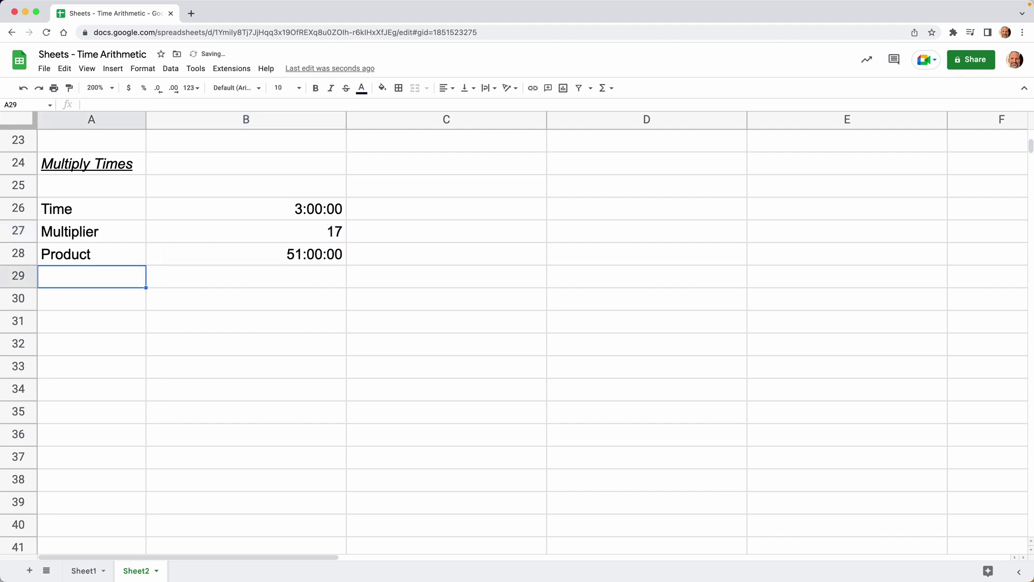
Switch B28 to Number format (2.13), then back to Duration so it shows 51:00:00.
left_click(91, 254)
left_click(246, 253)
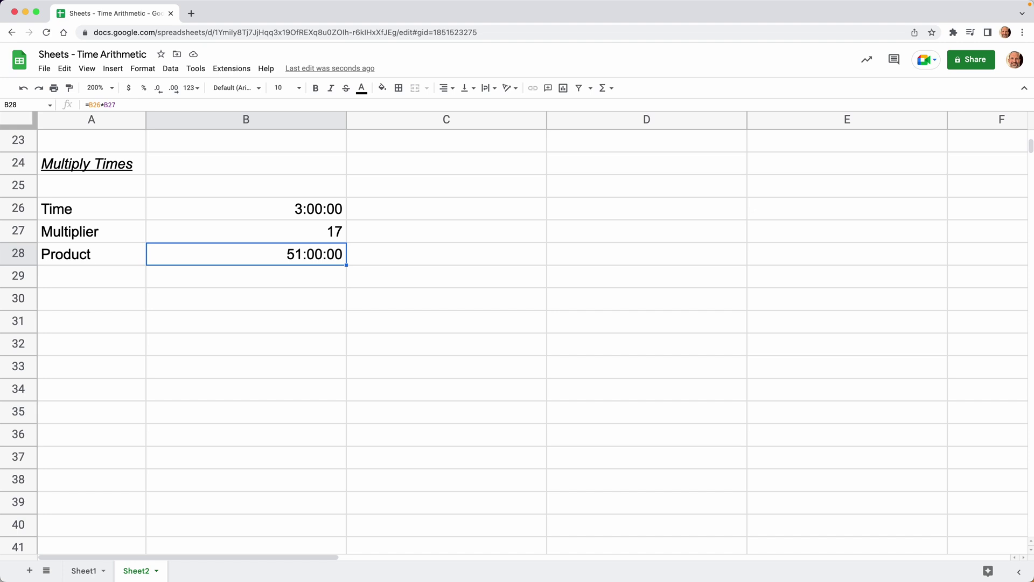
left_click(143, 70)
mouse_move(242, 117)
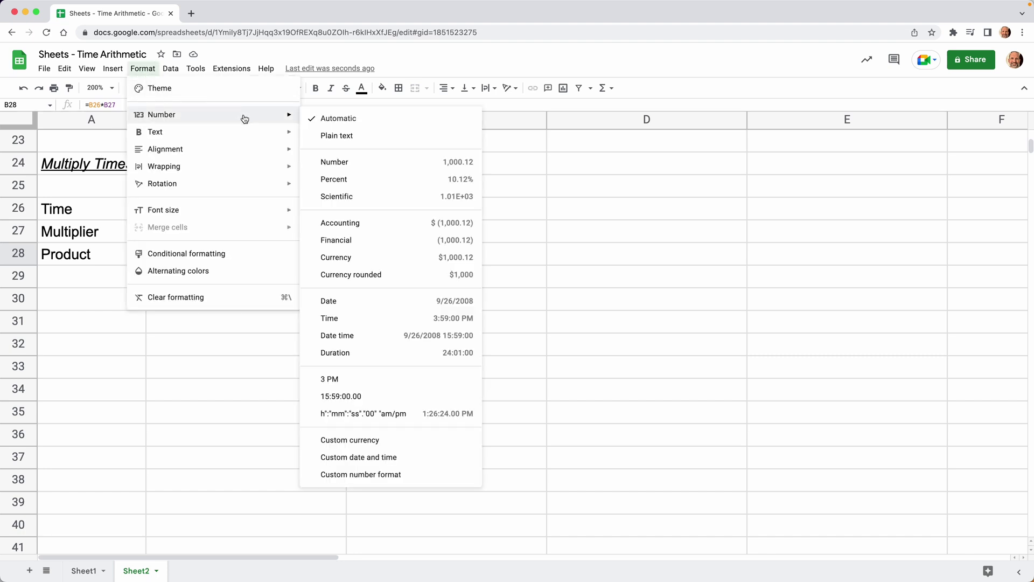
left_click(339, 160)
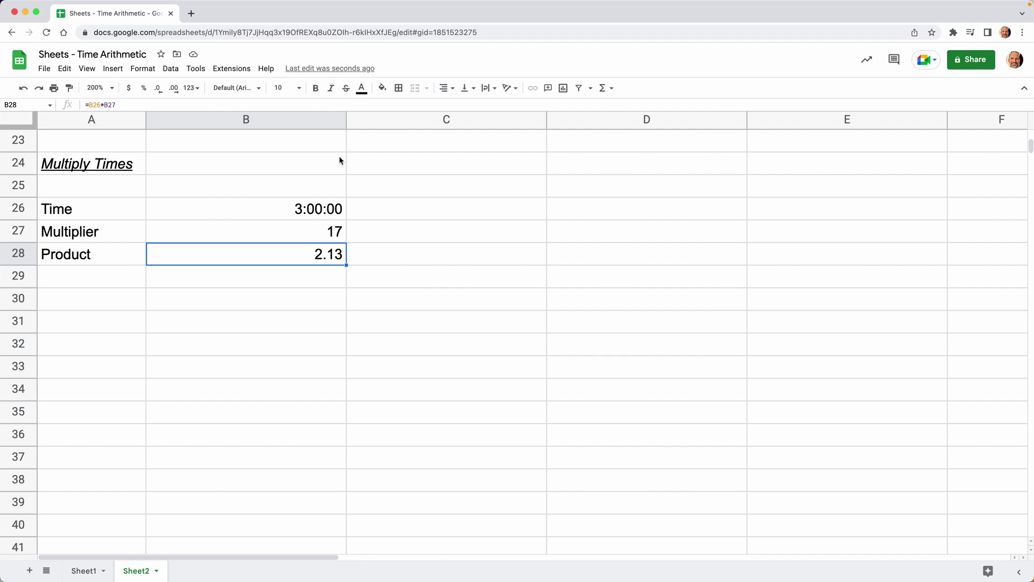
left_click(143, 69)
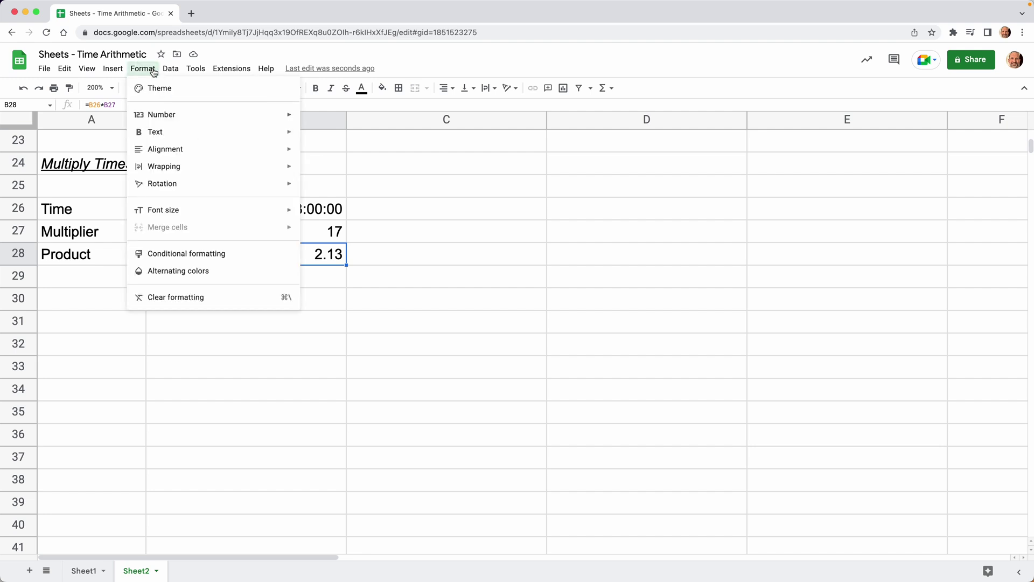
mouse_move(196, 115)
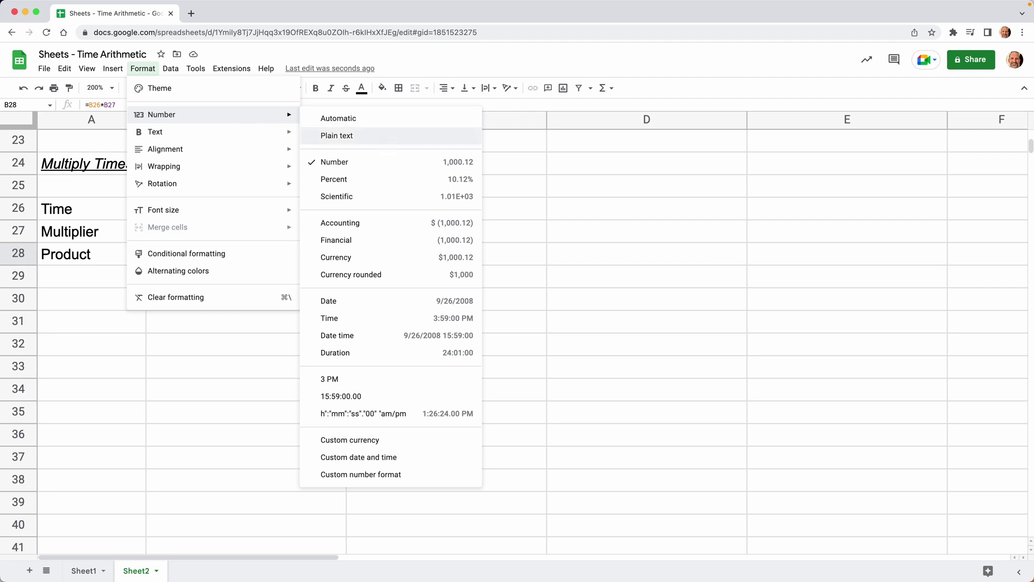
left_click(402, 353)
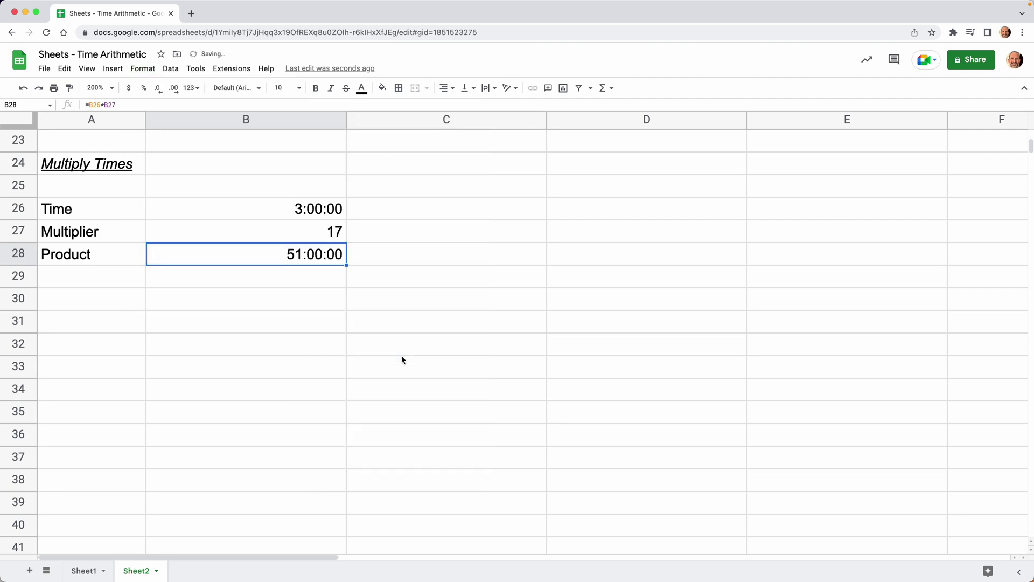
left_click(139, 325)
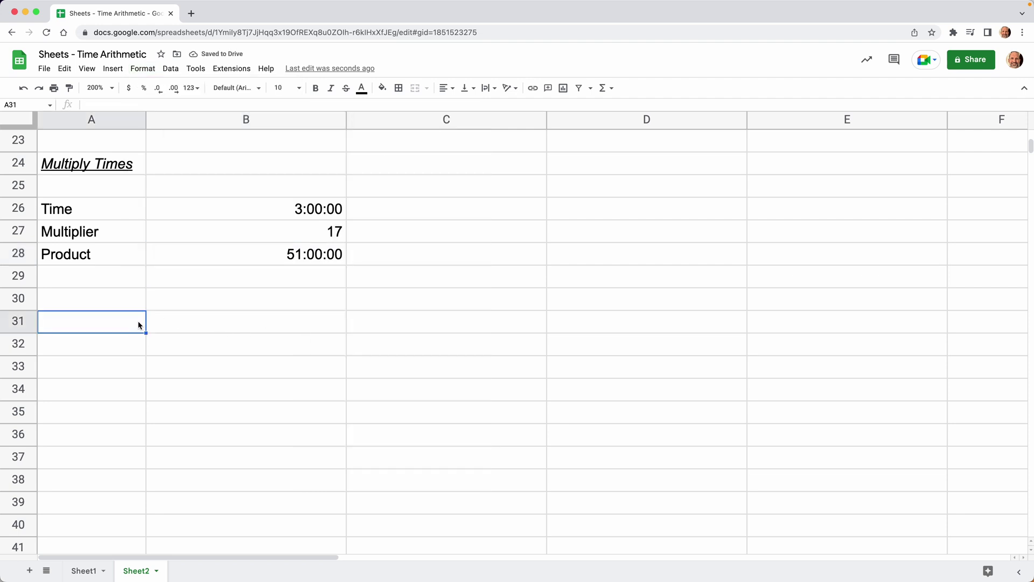
Add a Divide Times heading with Time 36 hours and Divisor 3 hours.
type("D")
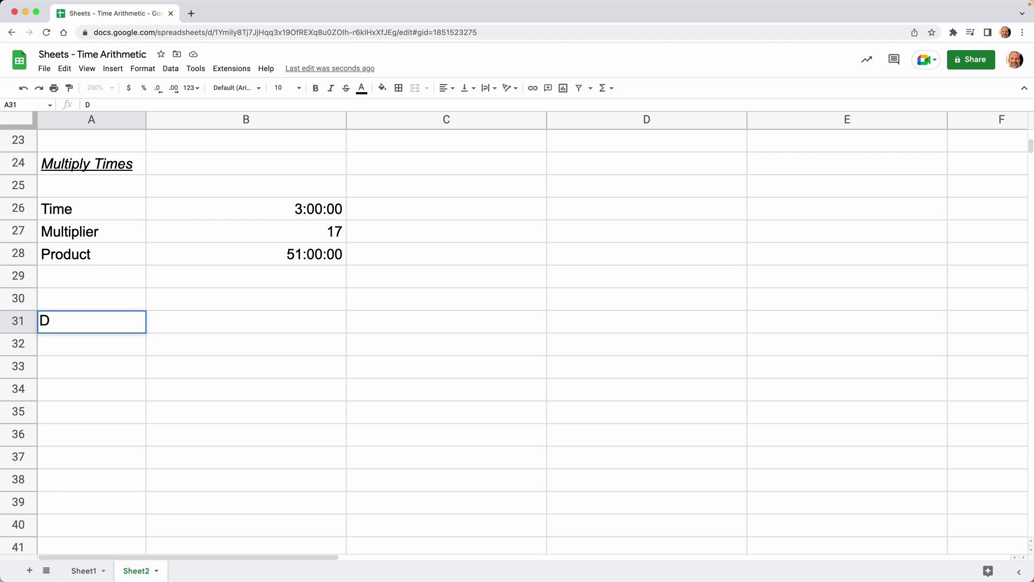
type("ivide Times")
key("Return")
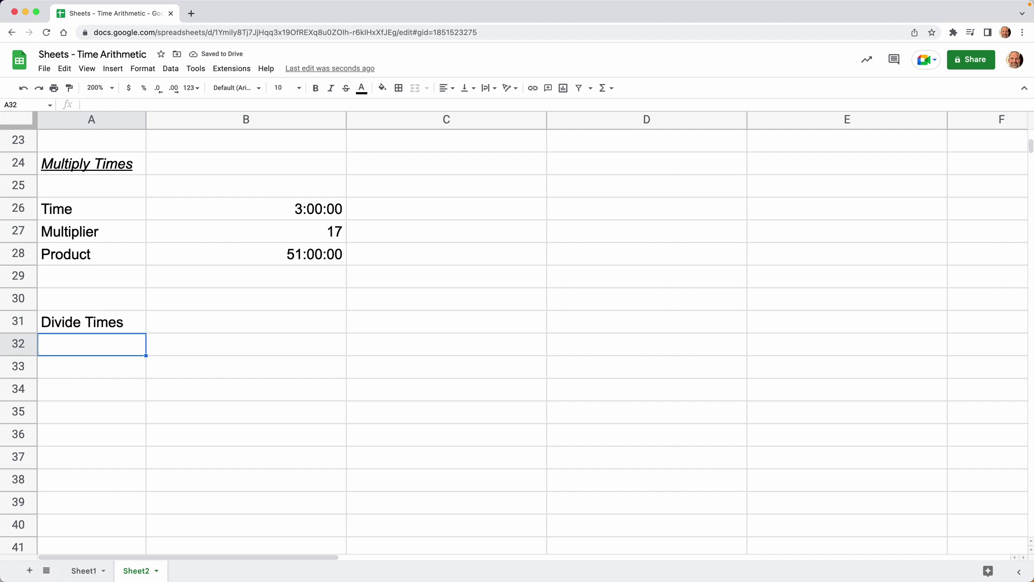
type("Time")
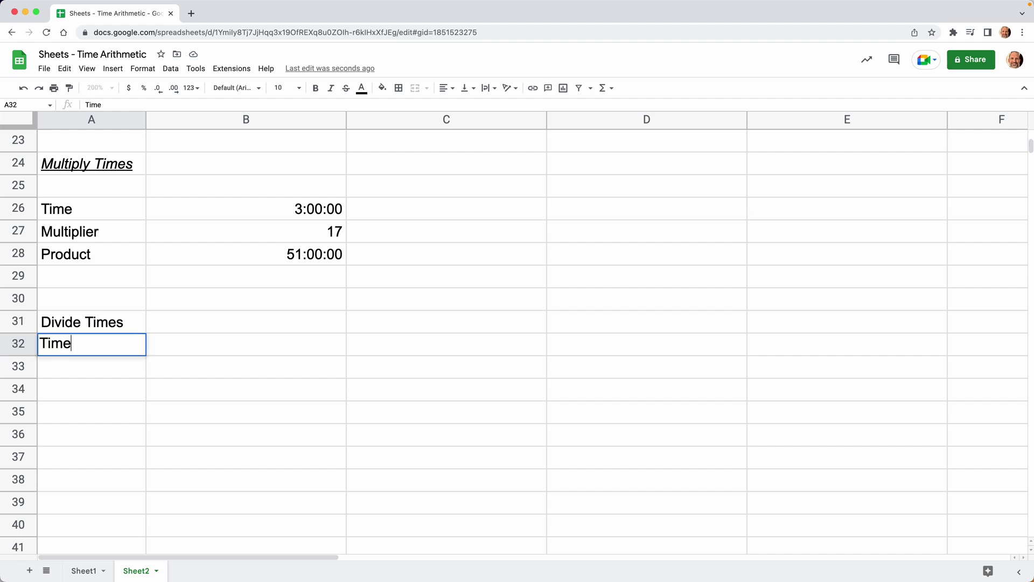
key("Tab")
type("3")
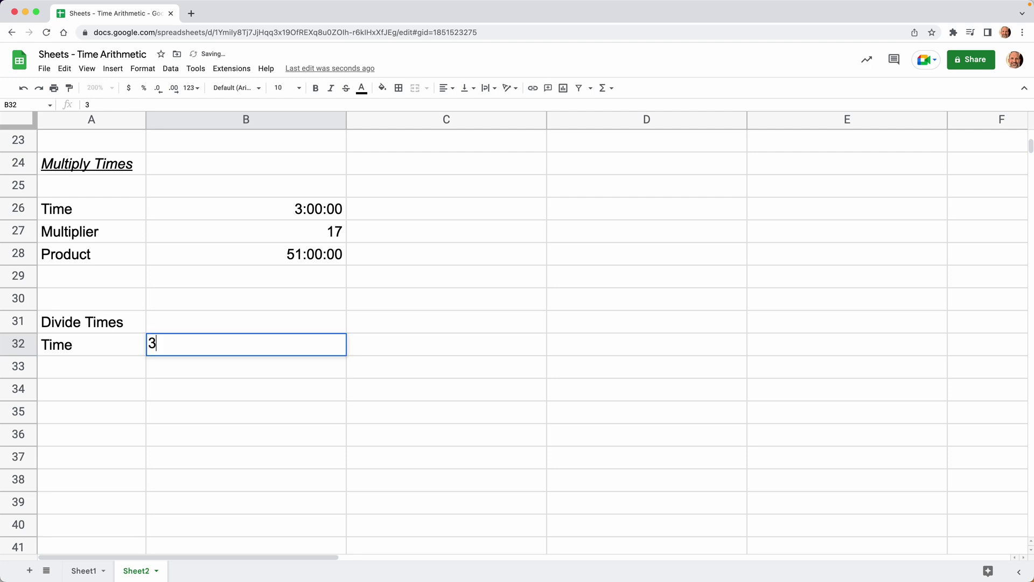
type("6 hours")
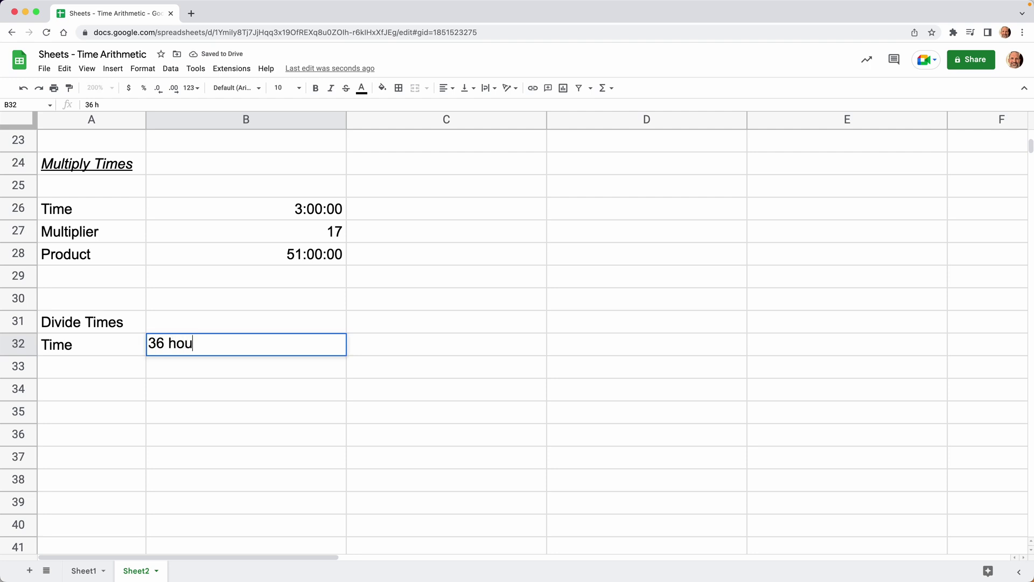
key("Return")
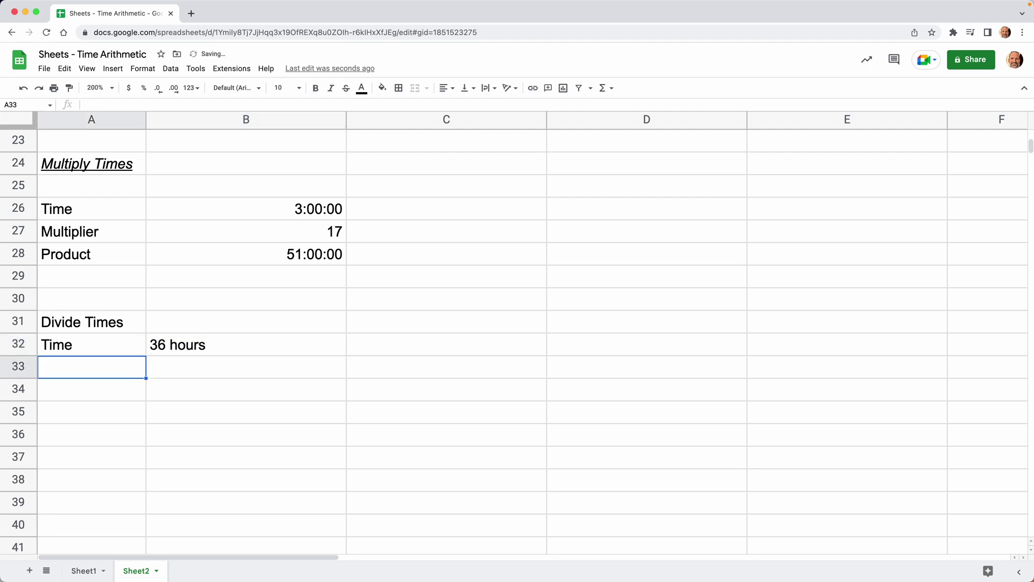
type("Divisor")
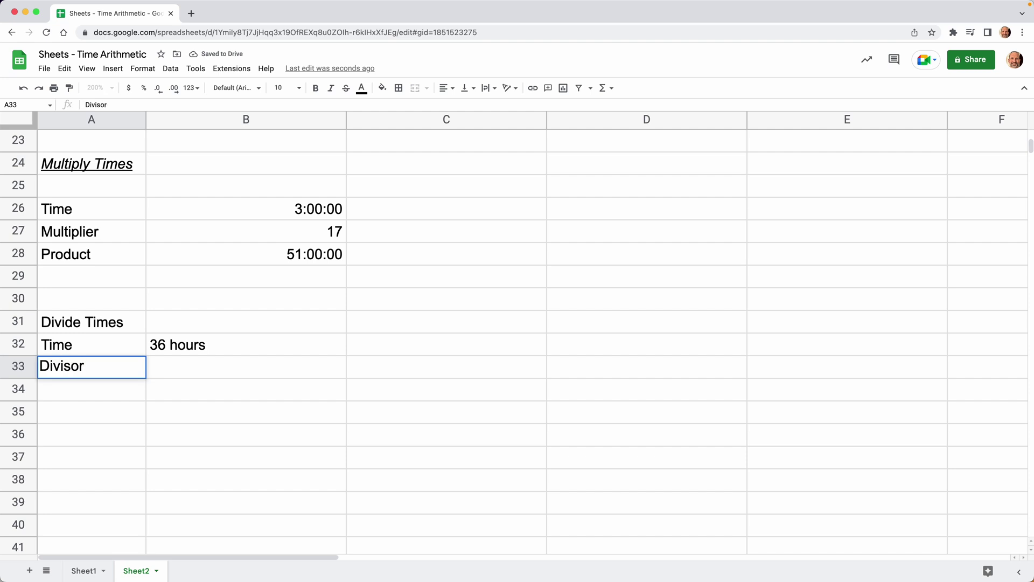
key("Tab")
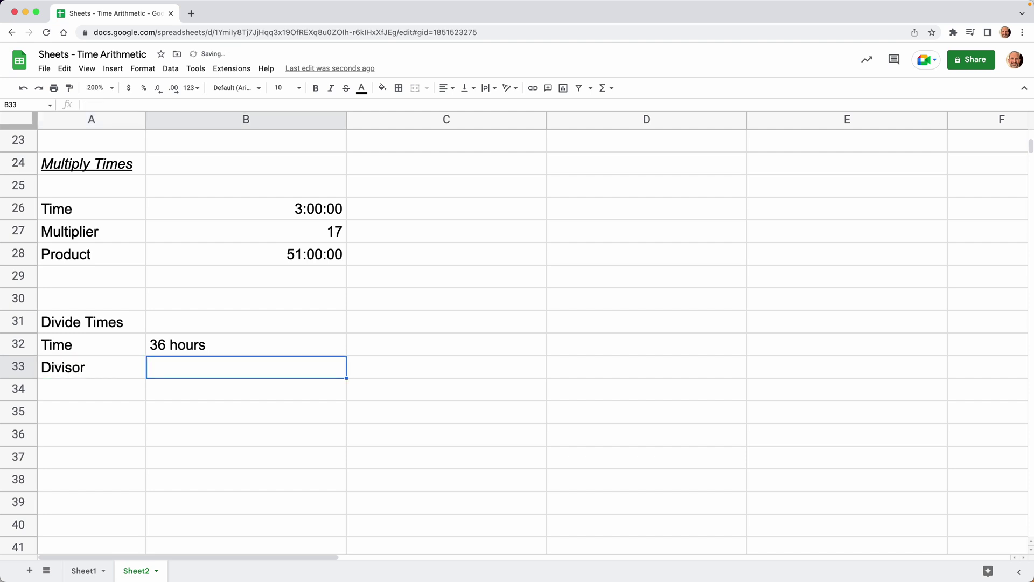
type("3 hours")
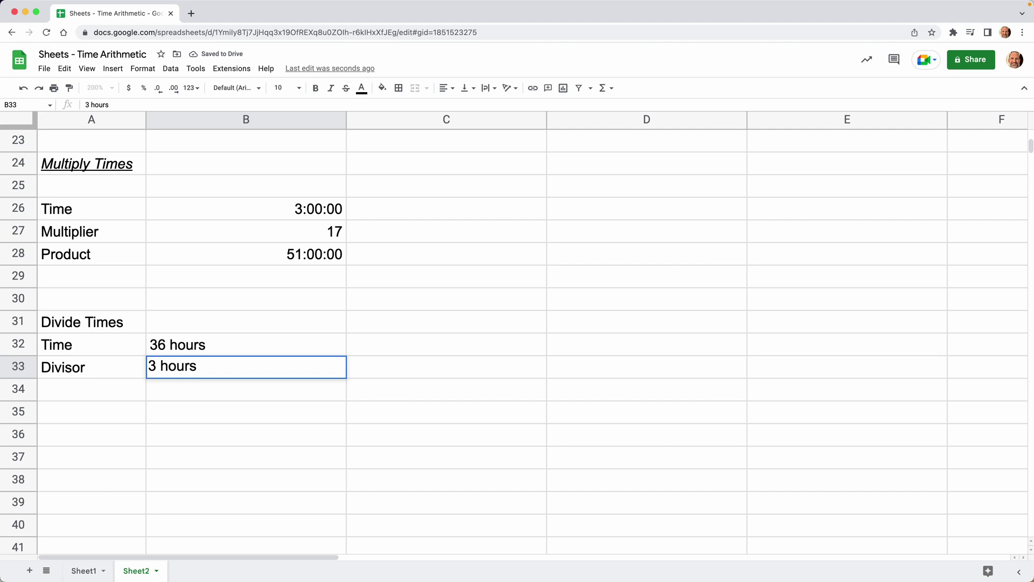
key("Return")
Enter =B32/B33 in B34, which returns #VALUE!
left_click(246, 390)
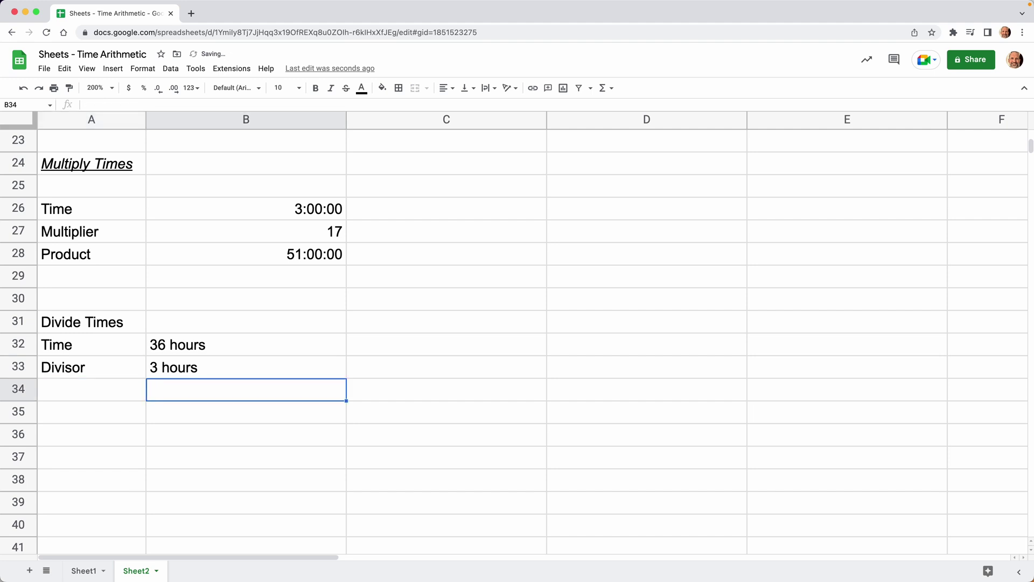
type("=")
key("Up")
key("Up")
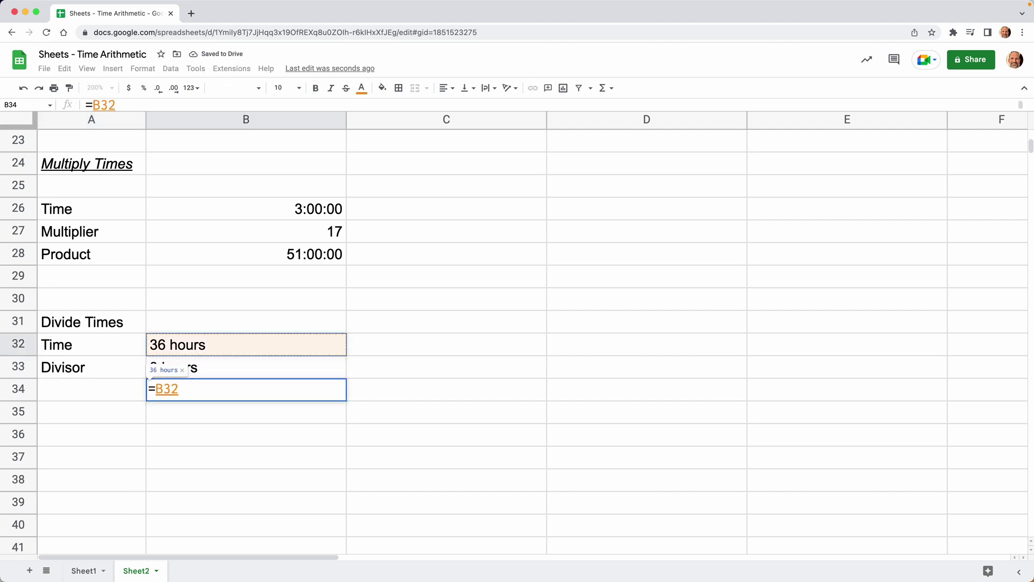
type("/")
key("Up")
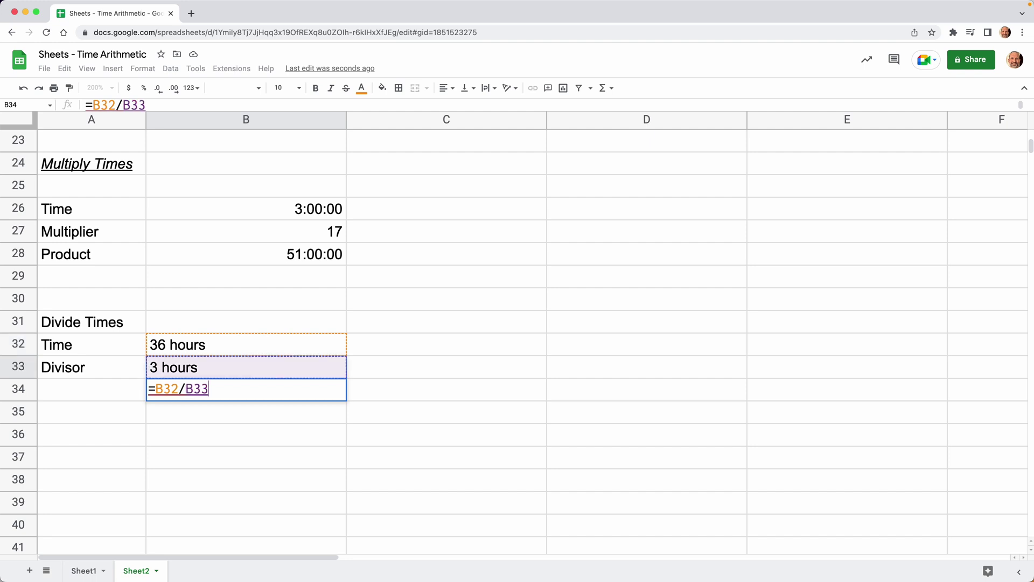
key("Return")
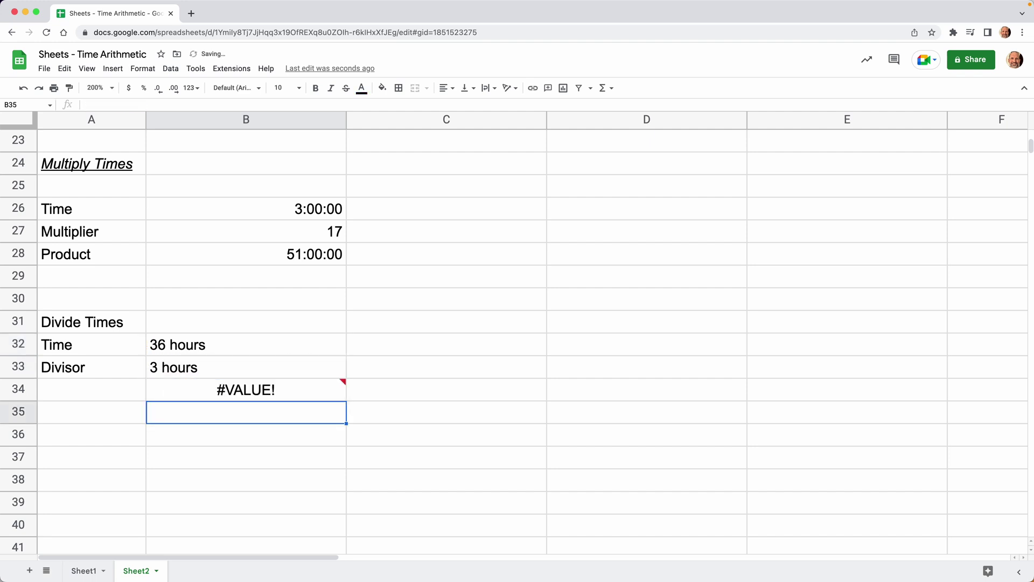
left_click(192, 343)
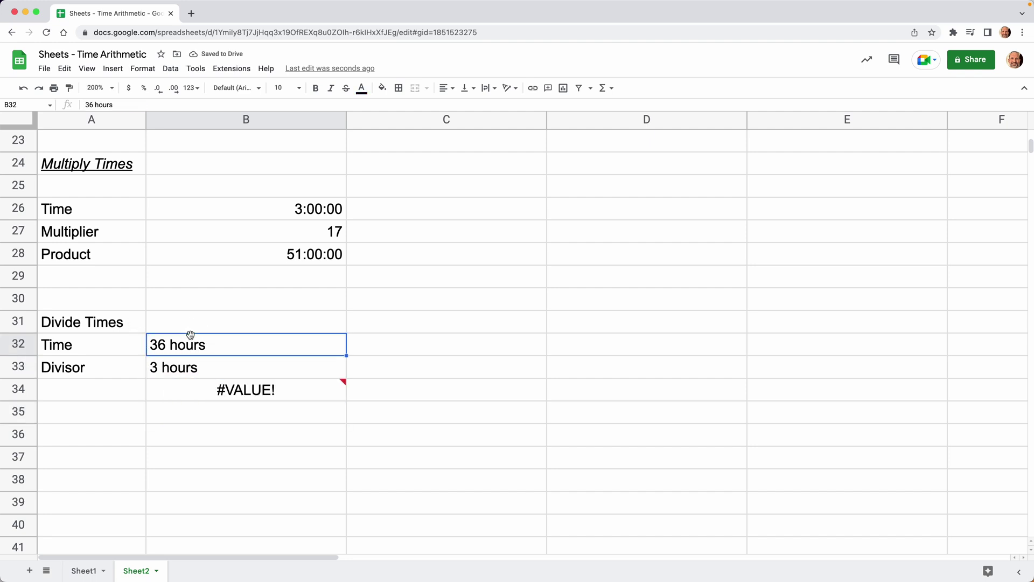
left_click(202, 364)
left_click(203, 354)
left_click(203, 365)
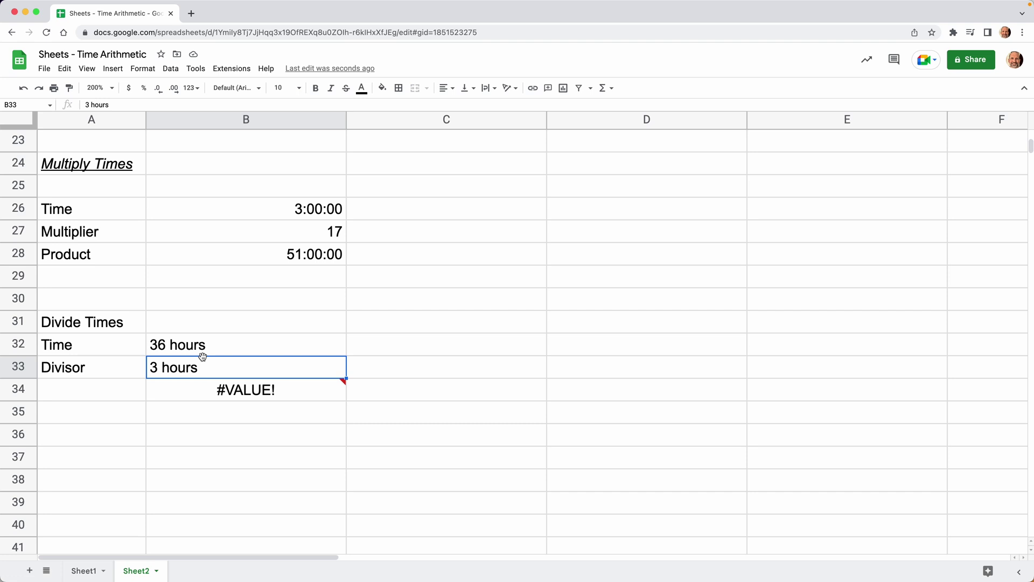
left_click(204, 351)
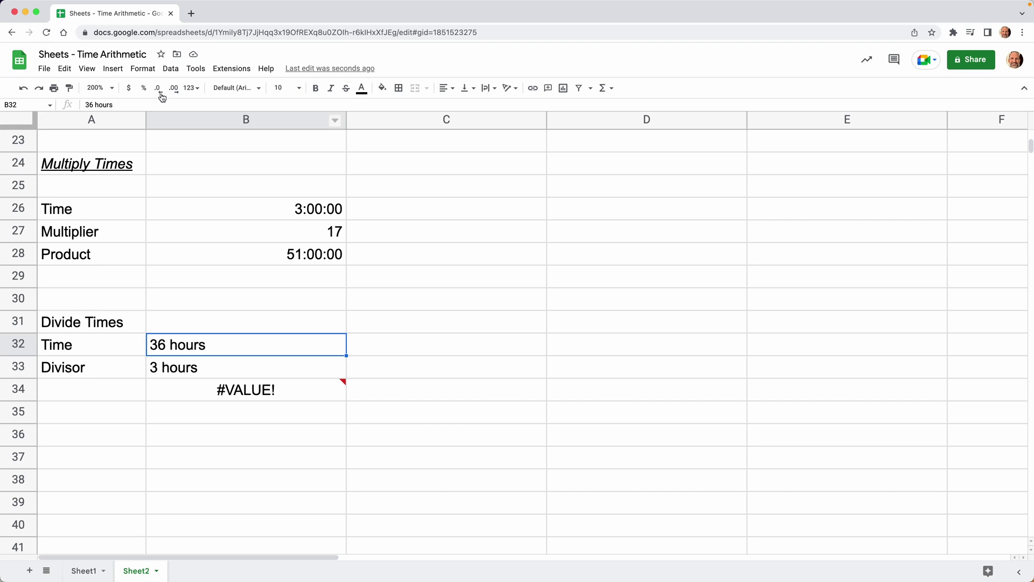
left_click(150, 73)
mouse_move(264, 115)
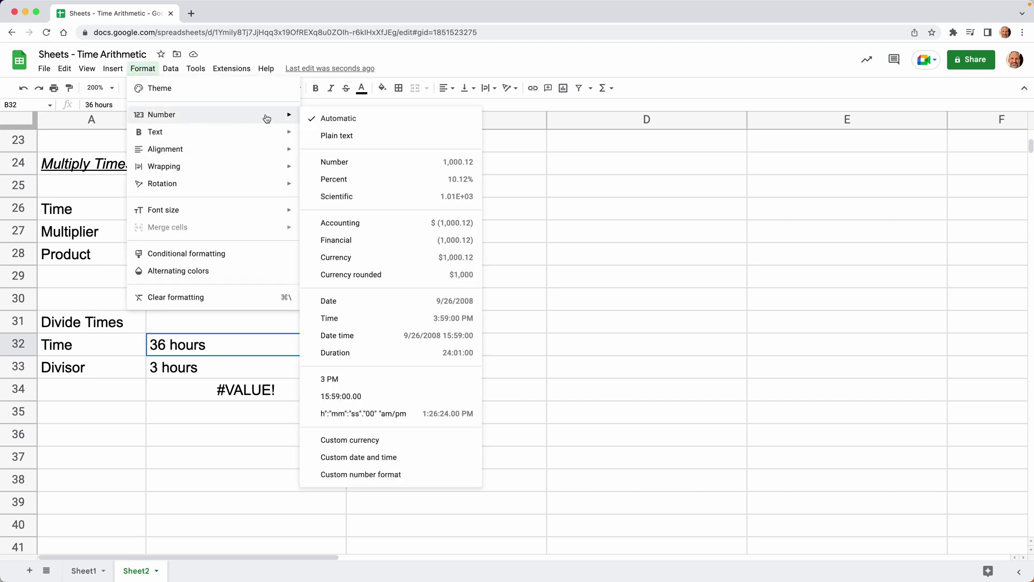
left_click(493, 349)
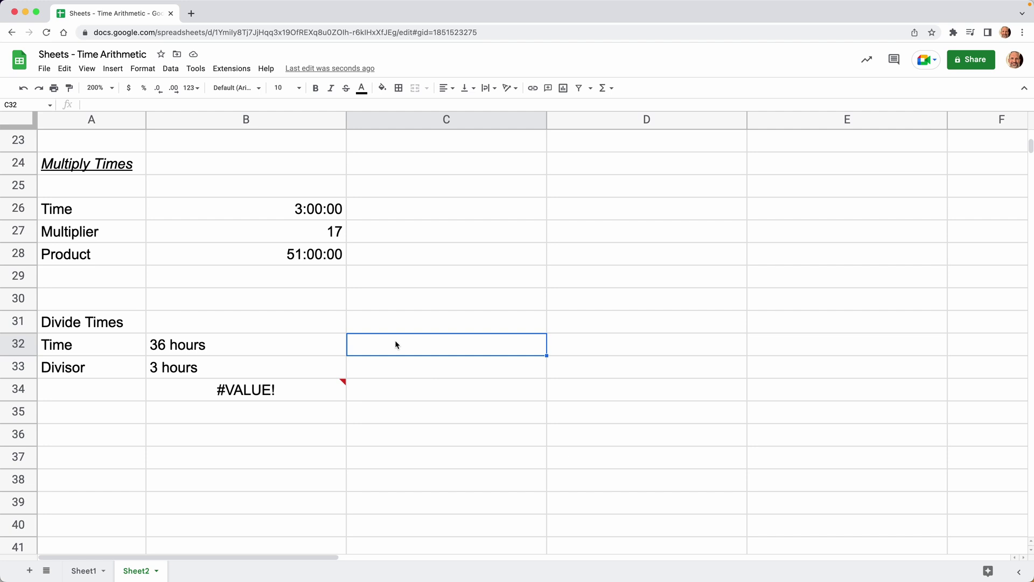
Enter 36:00:00.00 in C32 and 3:00:00 in C33 as durations.
type("36")
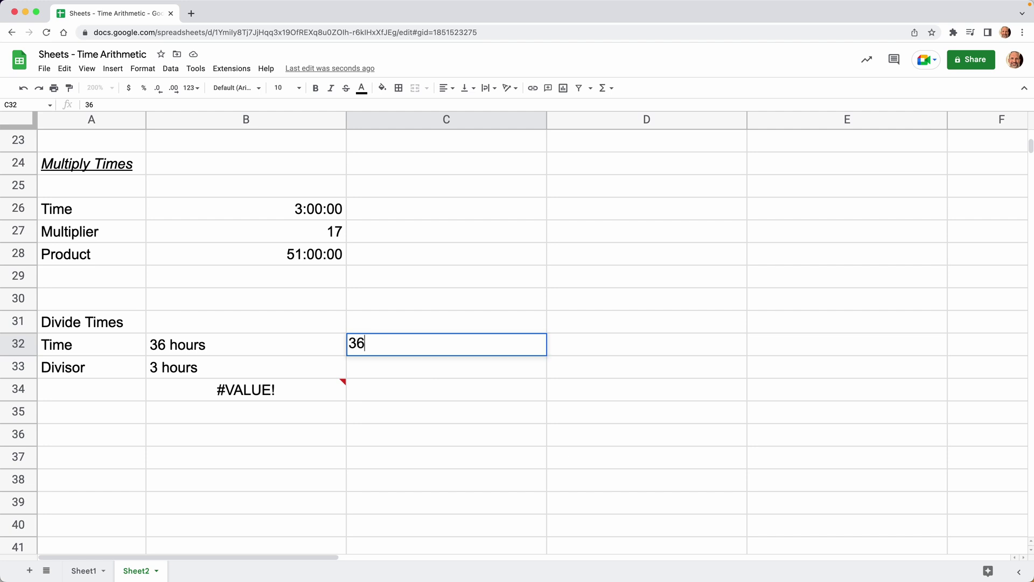
type(":00:00.00")
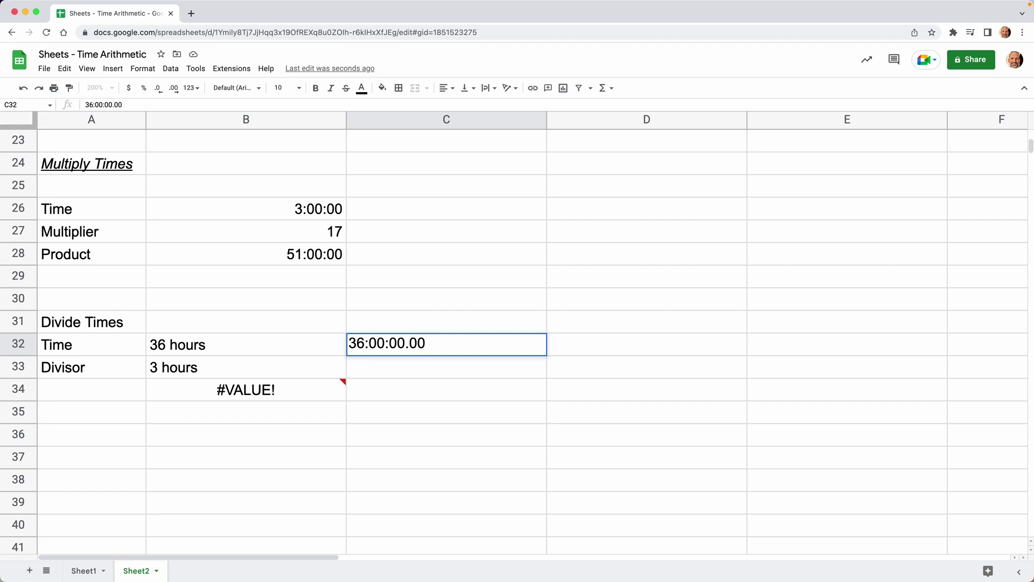
key("Return")
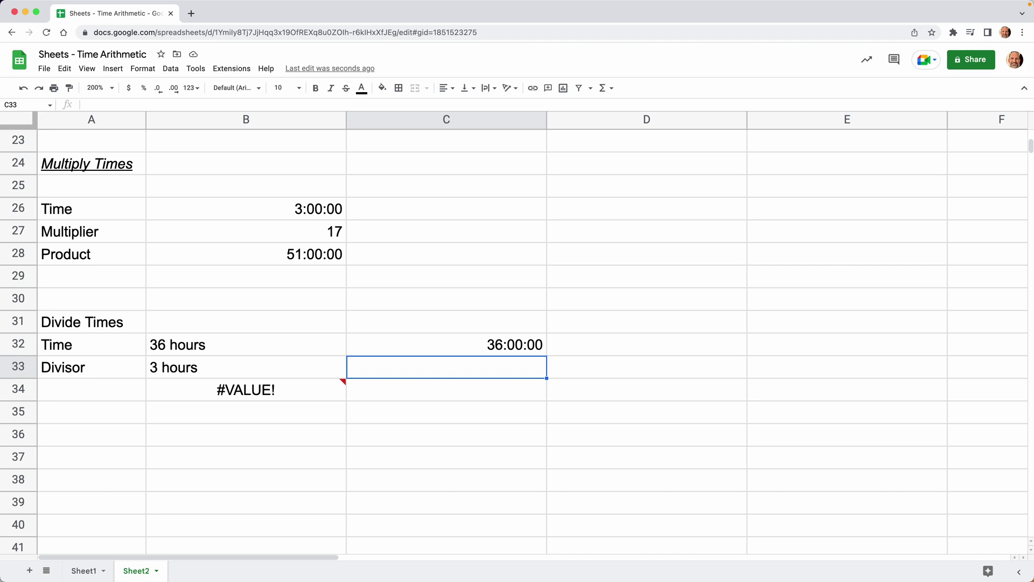
type("3")
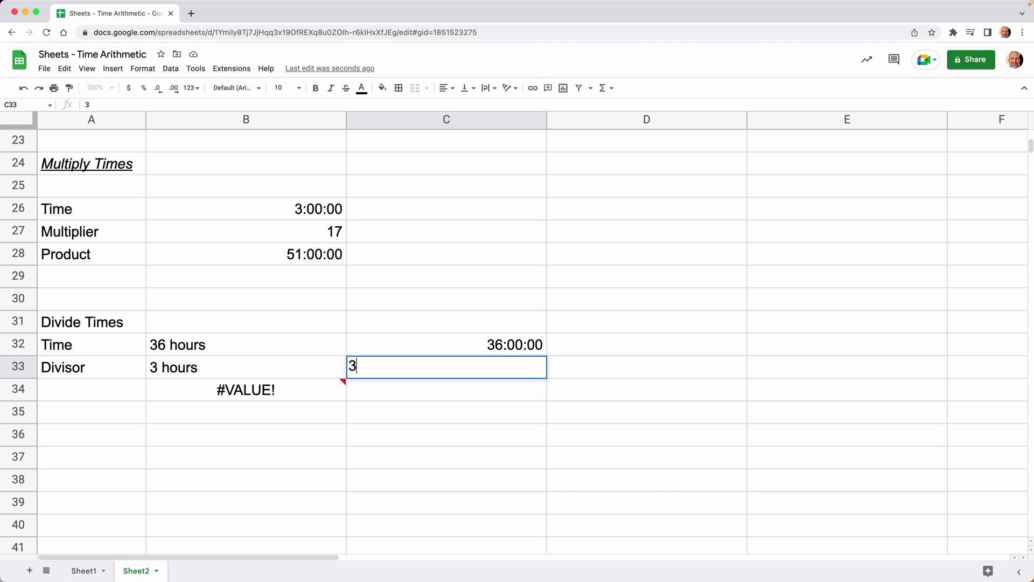
type(":00")
type(":00")
key("Return")
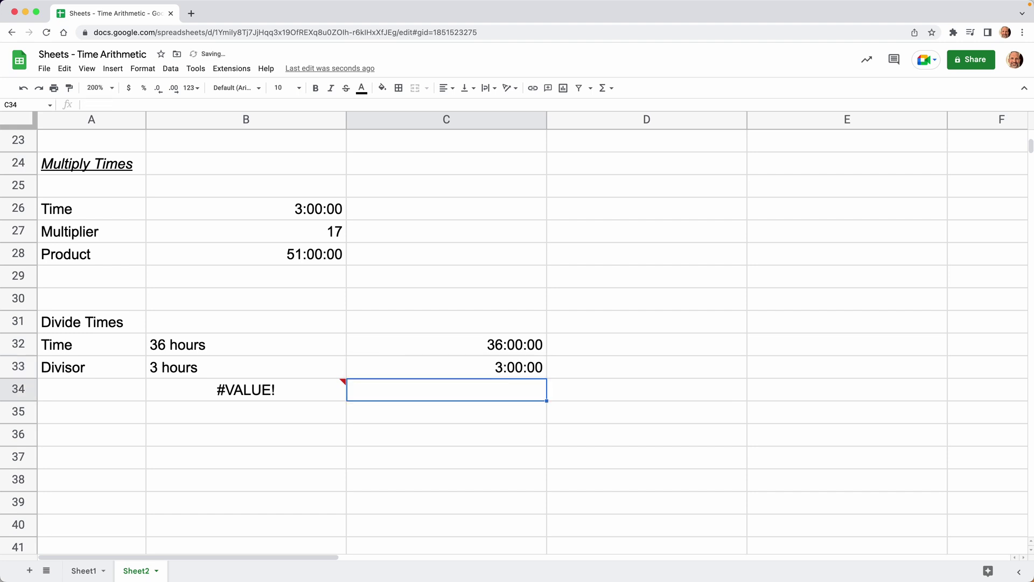
Enter =C32/C33 in C34, returning 12.
type("=")
key("Up")
key("Up")
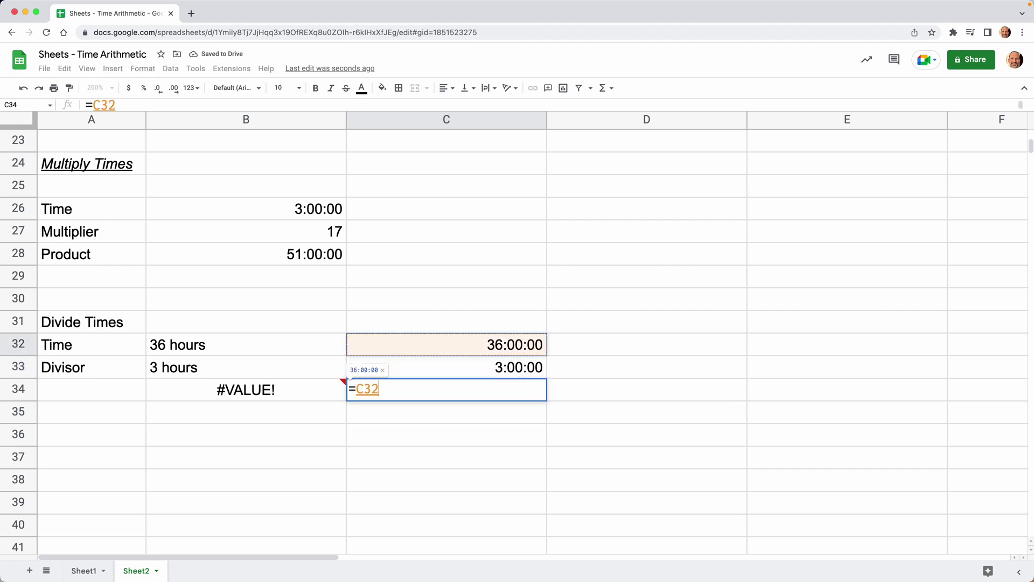
type("/")
key("Up")
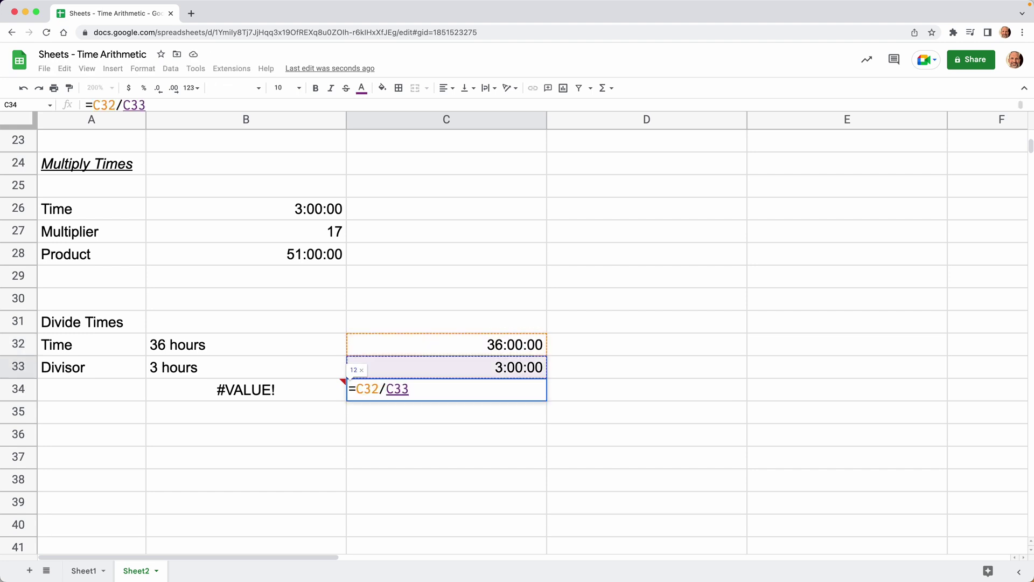
key("Return")
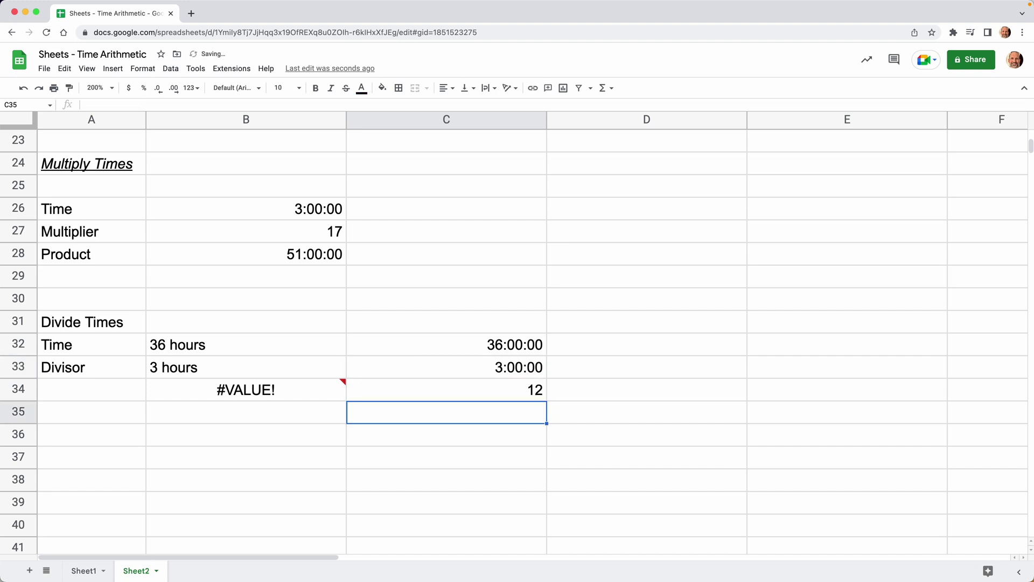
left_click(481, 337)
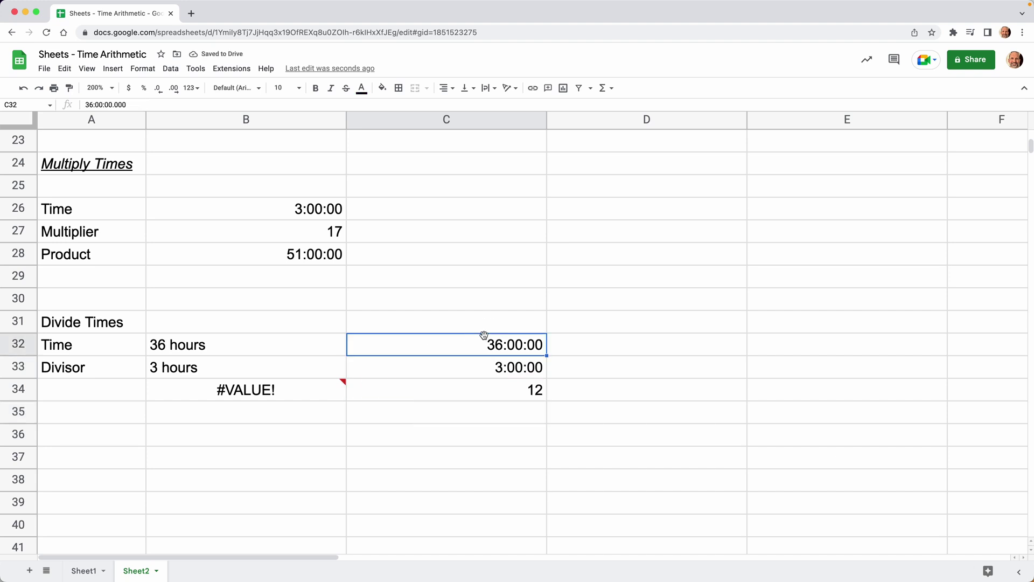
Apply Date number format to C34's result so it reads 1/11/1900.
left_click(484, 364)
left_click(483, 393)
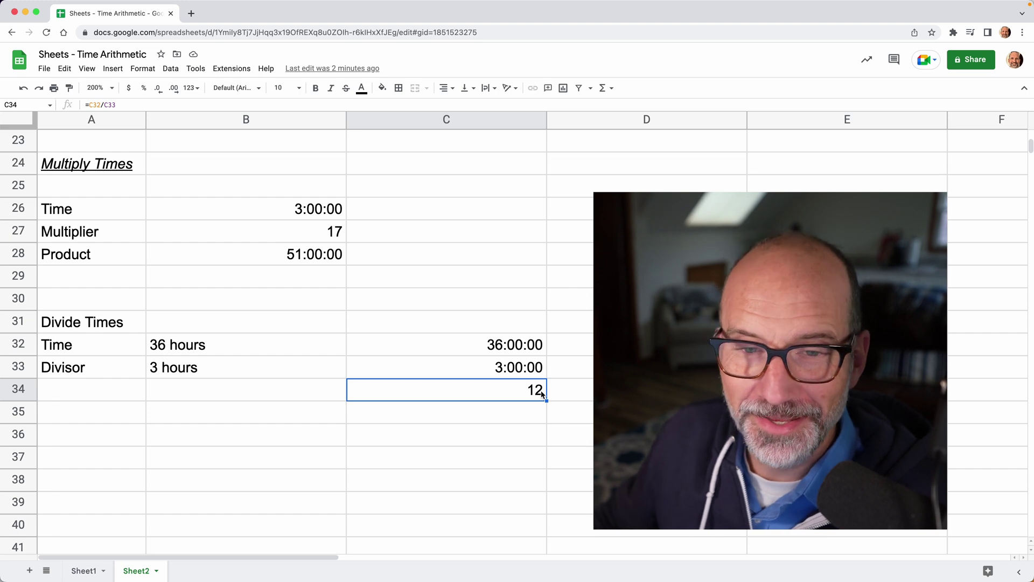
left_click(146, 69)
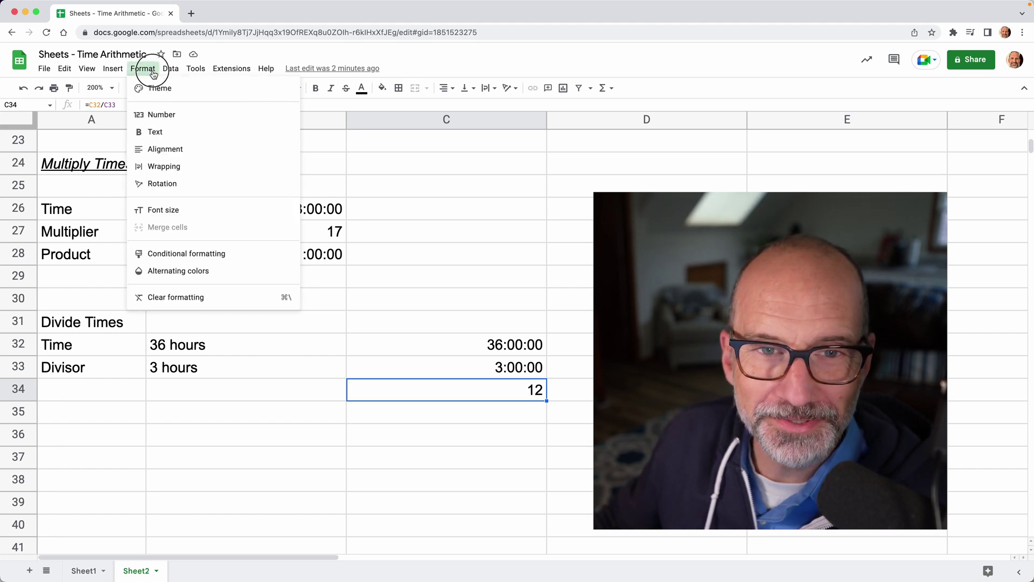
mouse_move(180, 135)
mouse_move(268, 115)
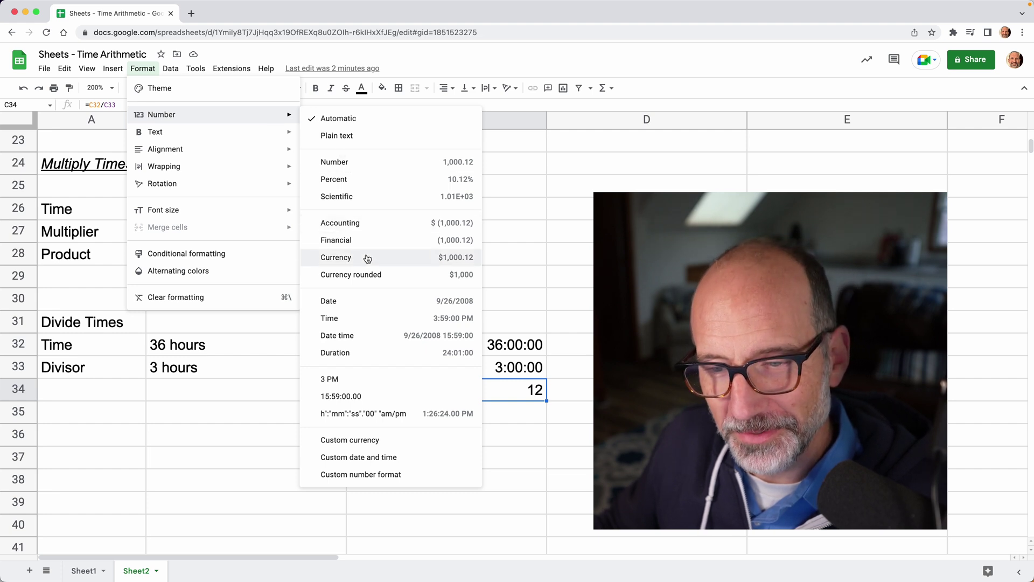
left_click(376, 299)
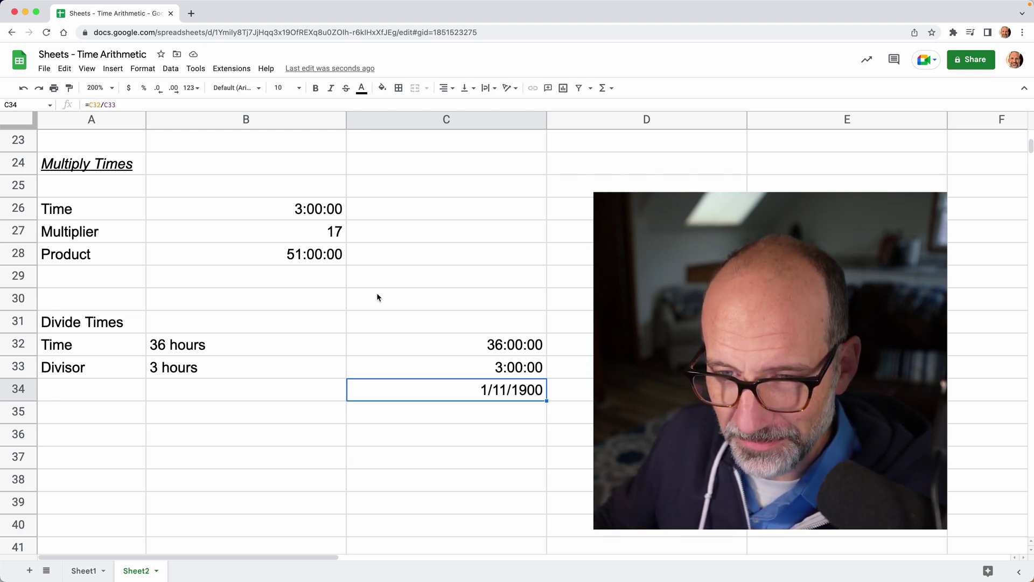
scroll(377, 298, "up", 10)
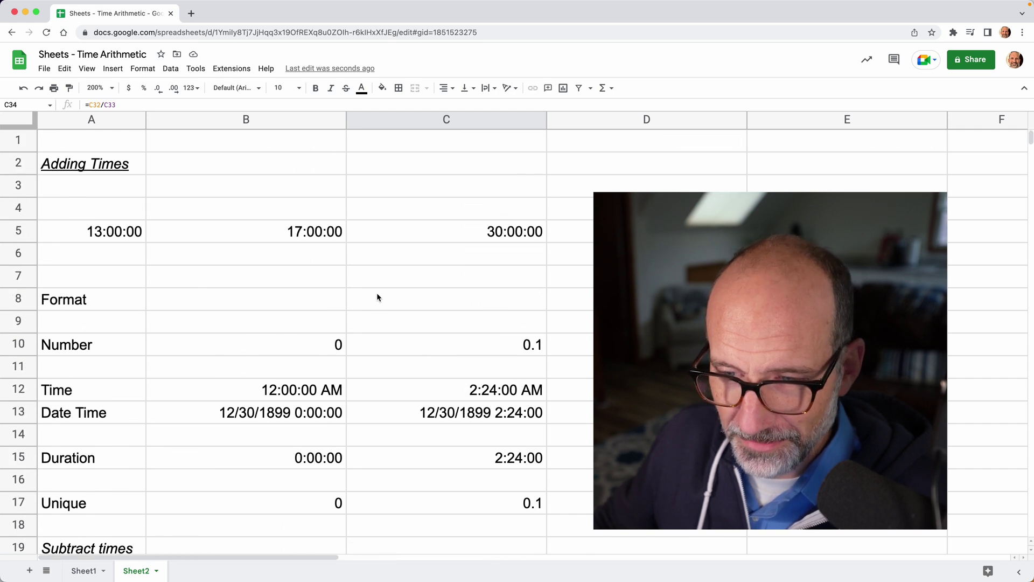
scroll(376, 298, "down", 3)
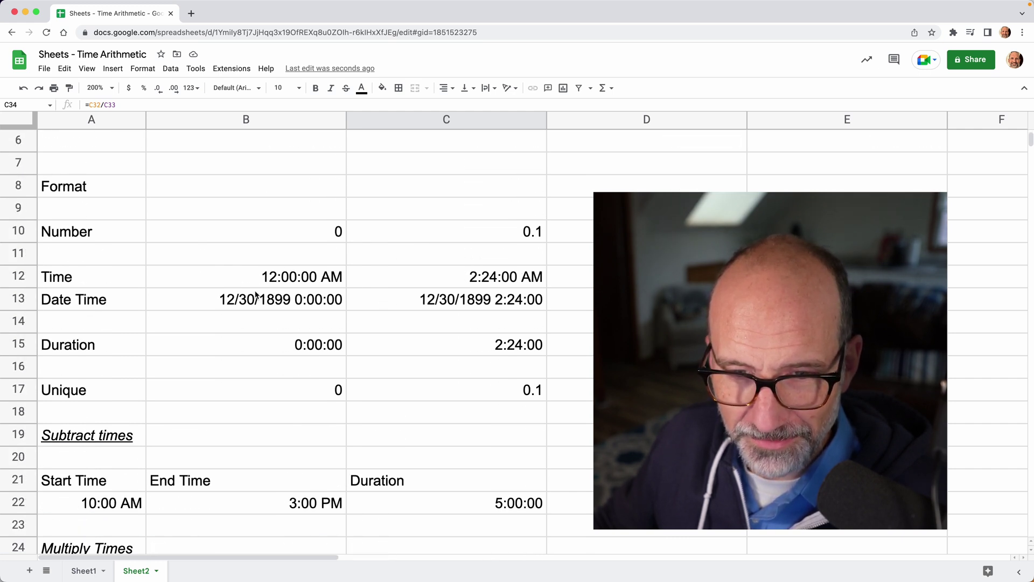
left_click(256, 294)
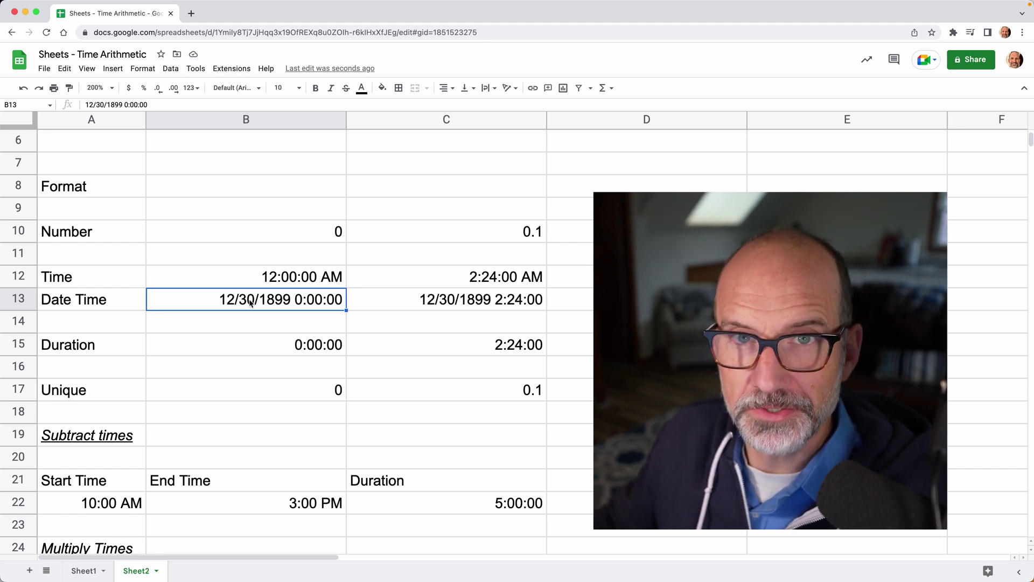
scroll(249, 303, "down", 10)
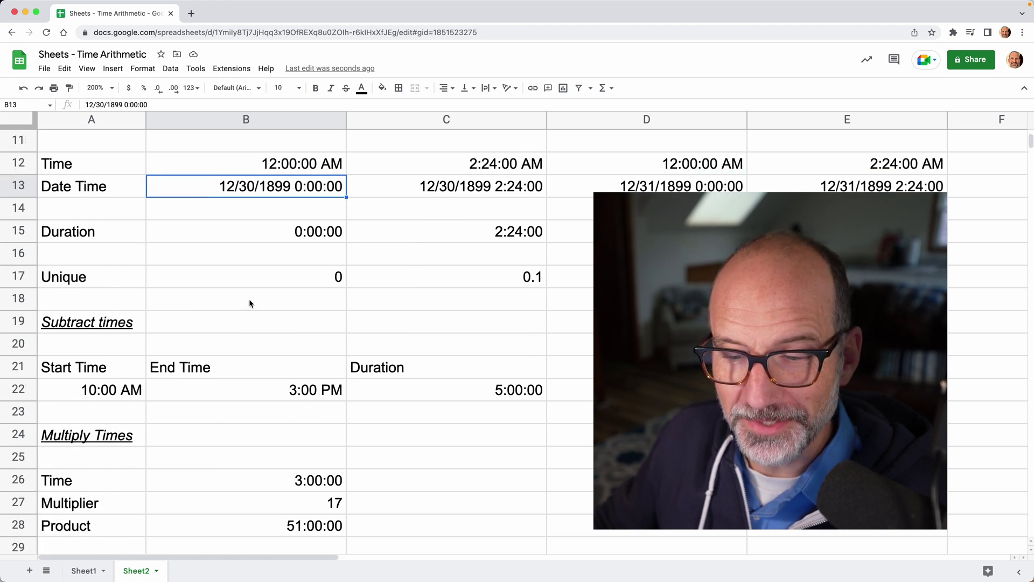
scroll(250, 303, "down", 4)
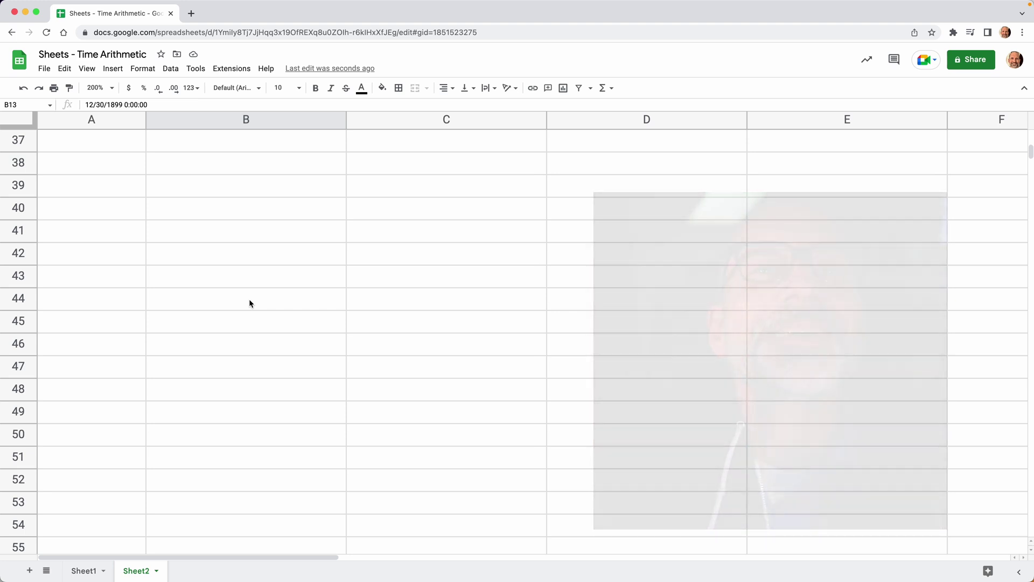
Scroll back to Divide Times and compare the C34 result with the B32 and C32 entries.
scroll(249, 303, "up", 5)
left_click(392, 390)
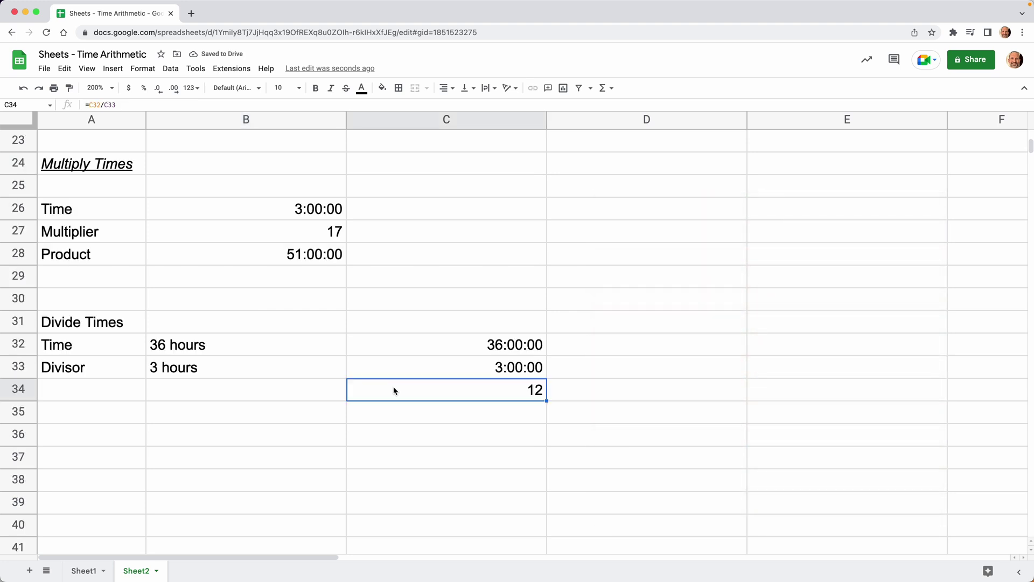
left_click(332, 347)
left_click(358, 351)
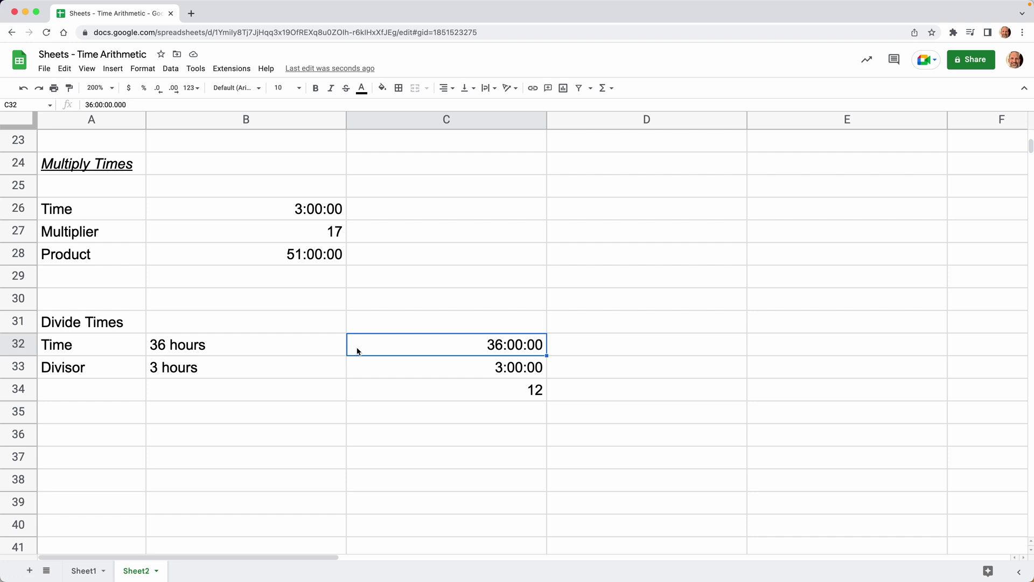
left_click(339, 351)
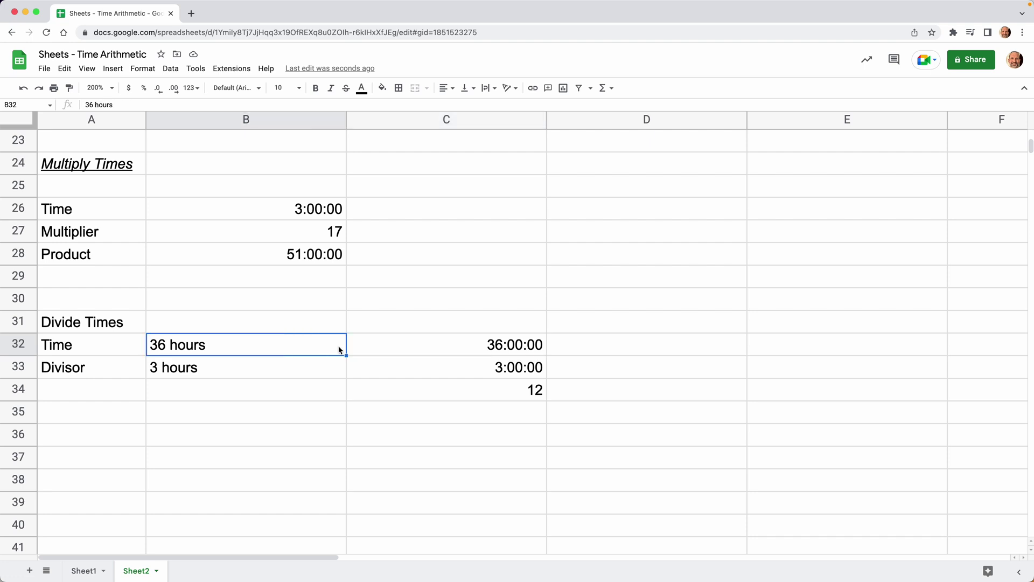